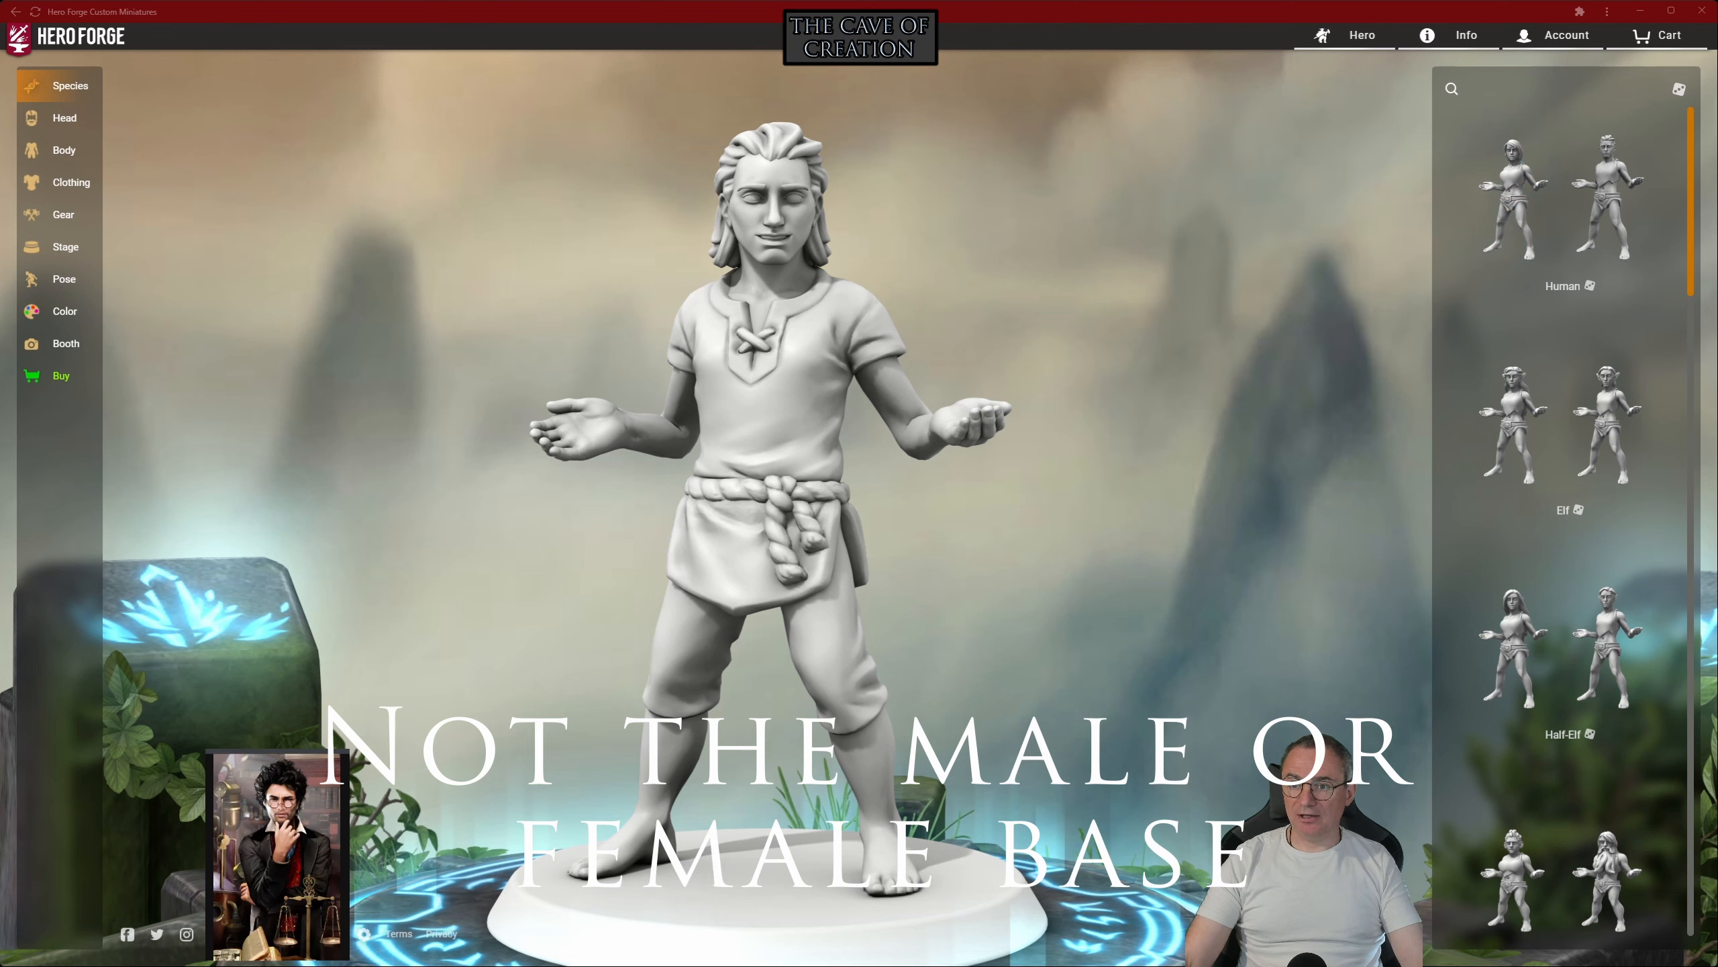
Try out two randomly generated characters across all species
{"action": "left_click_drag", "start_coordinate": [1691, 156], "coordinate": [1670, 108]}
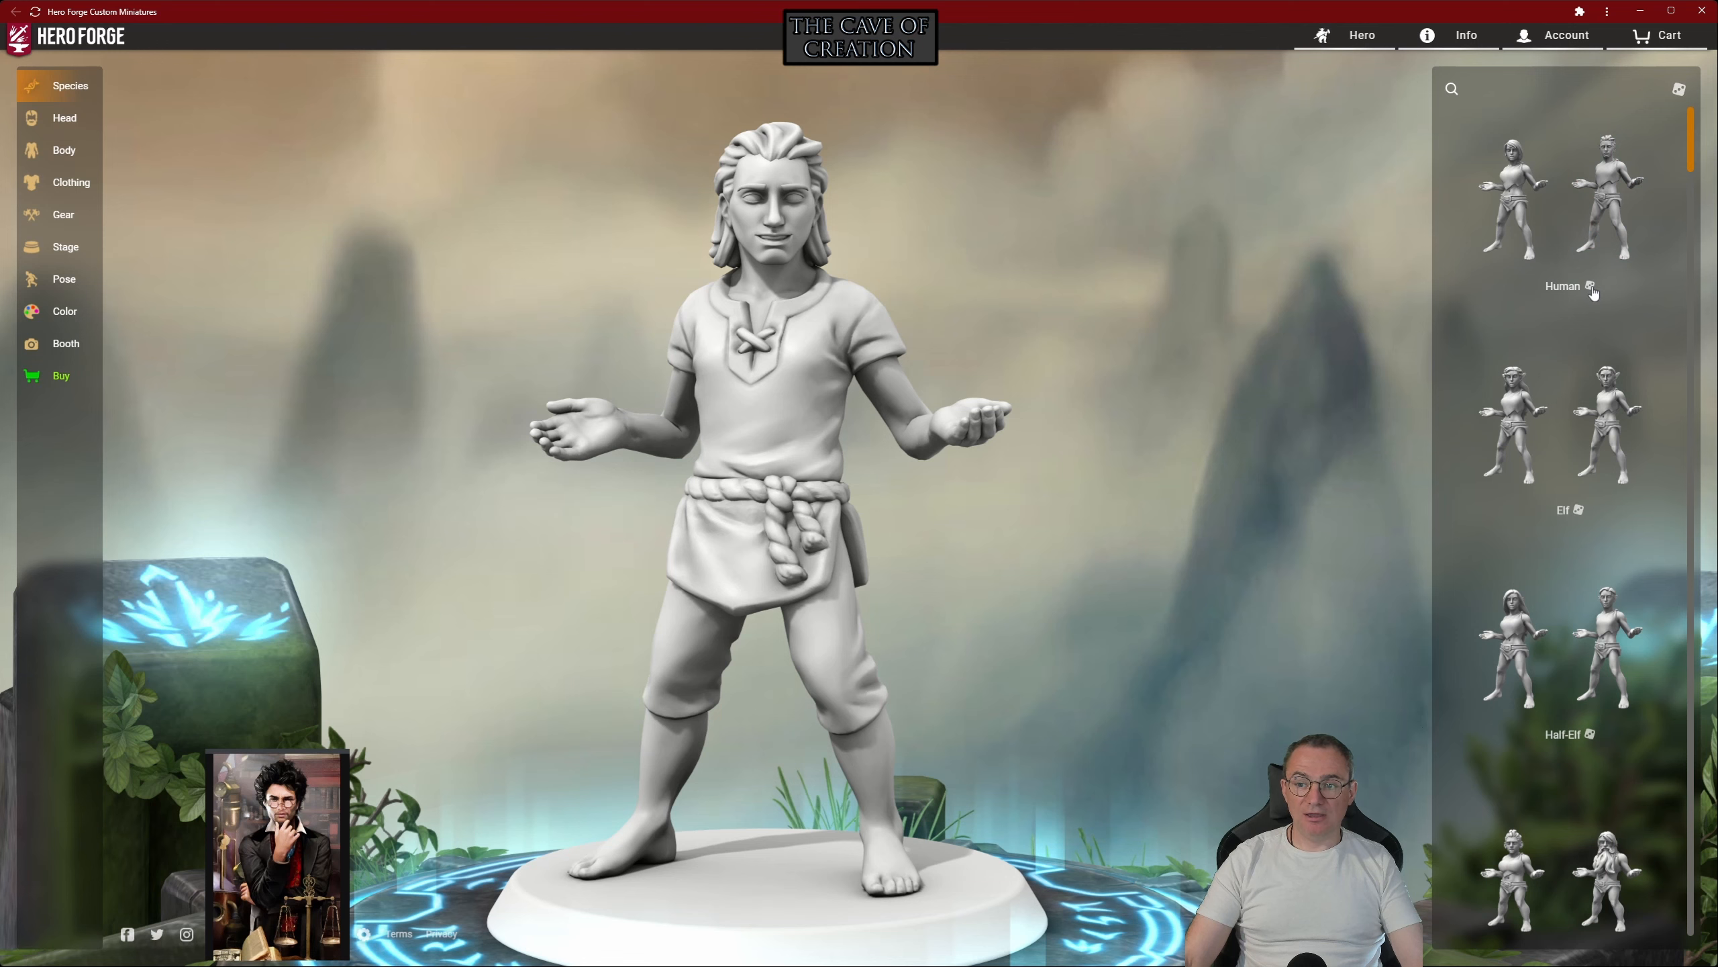
{"action": "left_click", "coordinate": [1678, 92]}
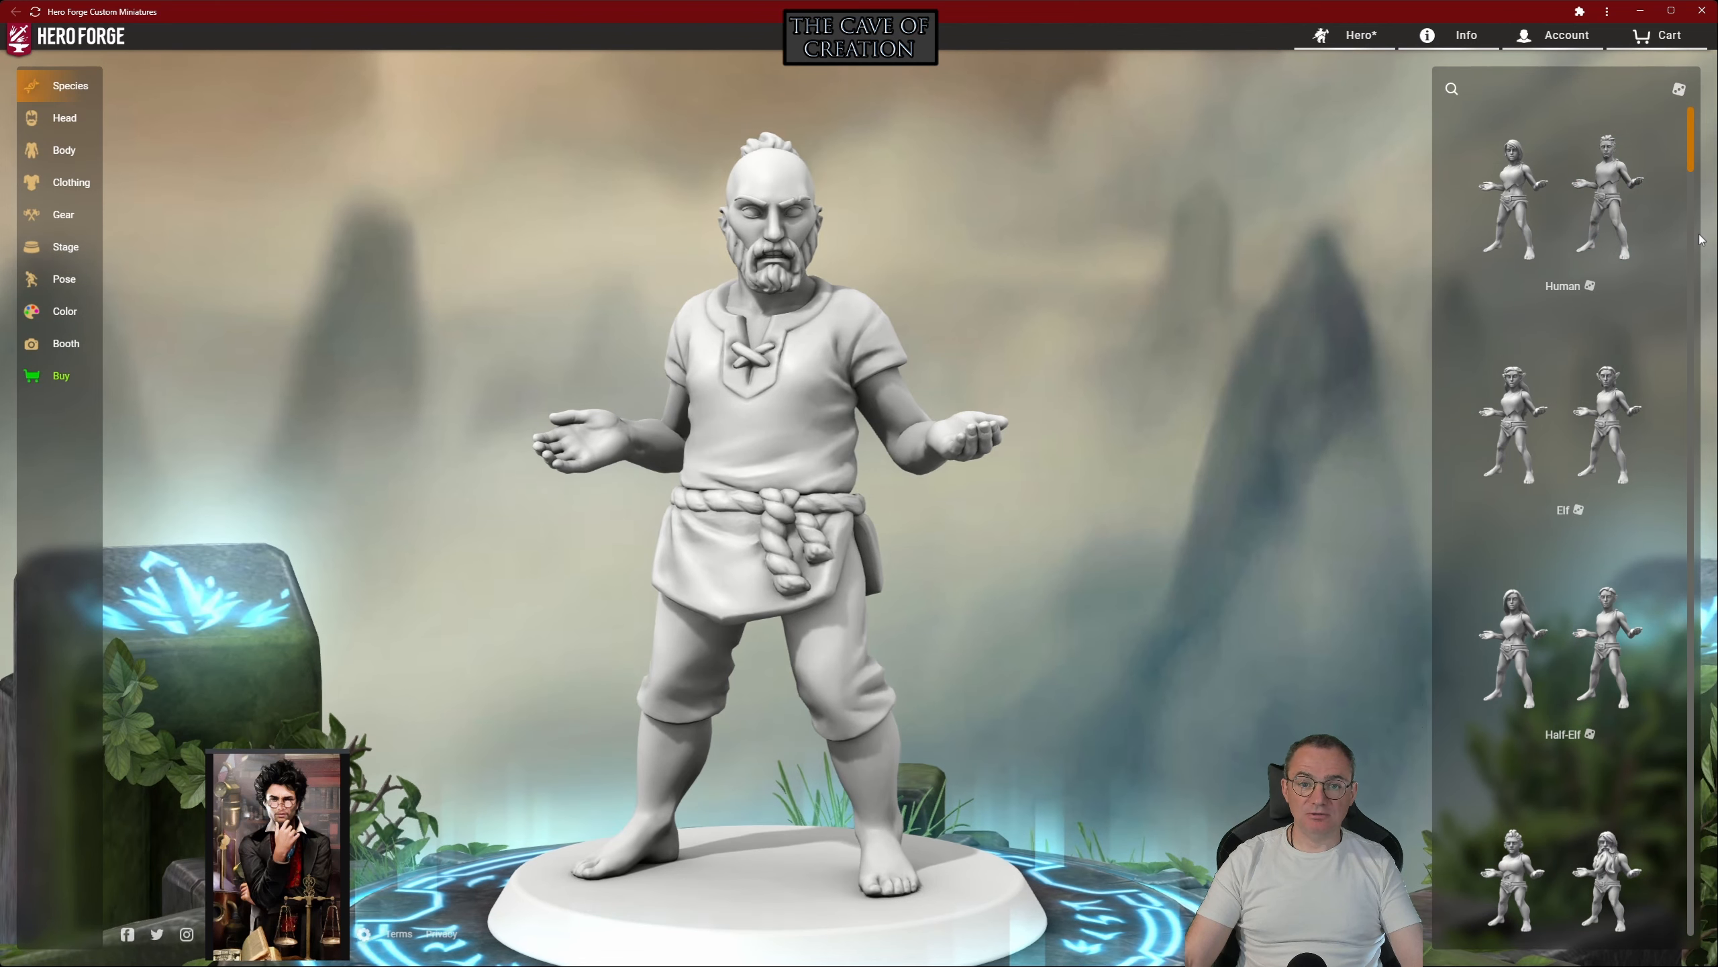
{"action": "left_click", "coordinate": [1681, 91]}
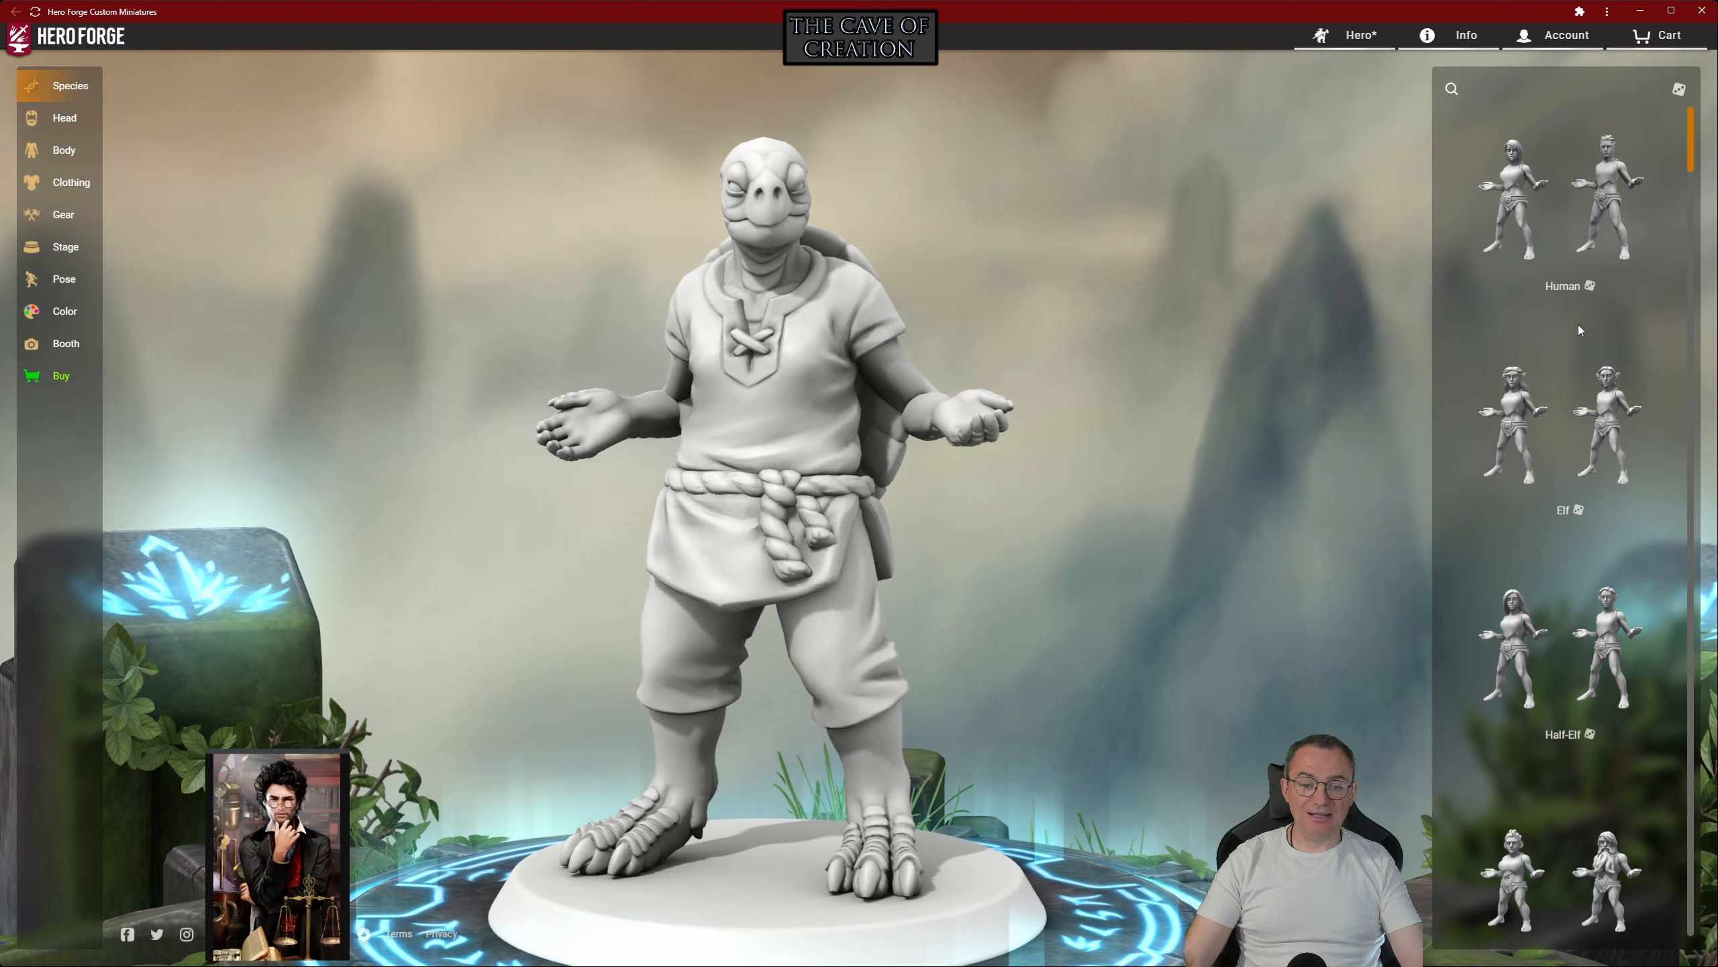
Choose the Male Human as the character's species and look at the theme filters of the species search
{"action": "mouse_move", "coordinate": [1610, 193]}
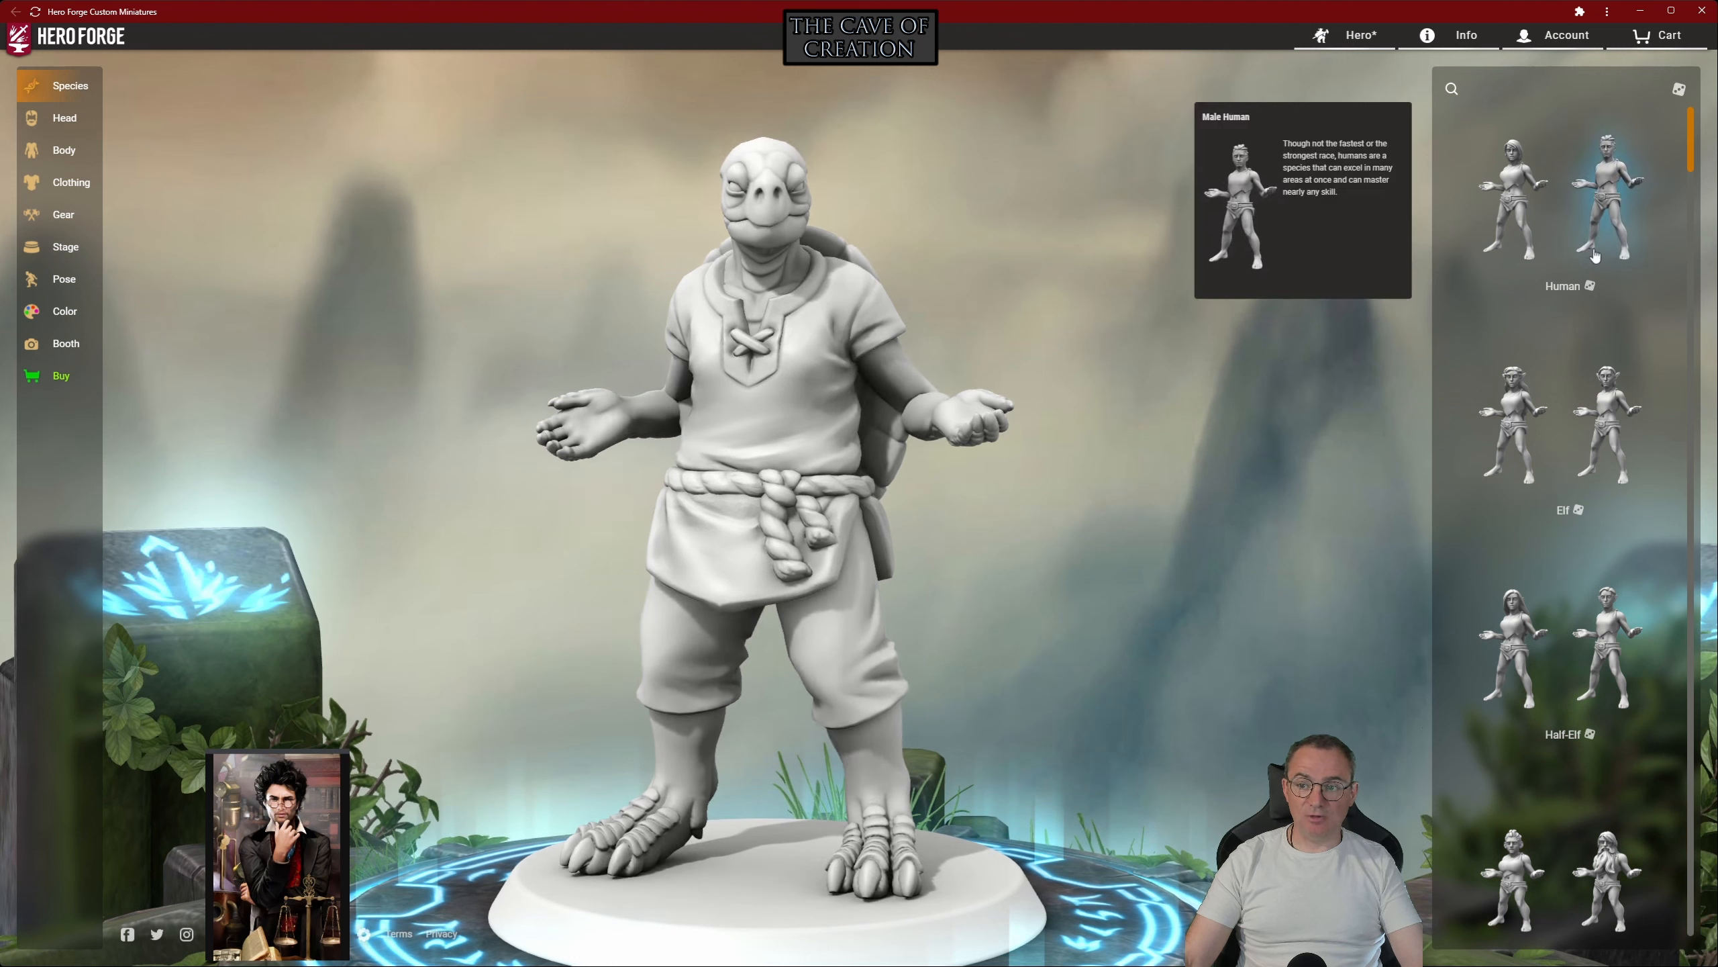
{"action": "left_click", "coordinate": [1612, 194]}
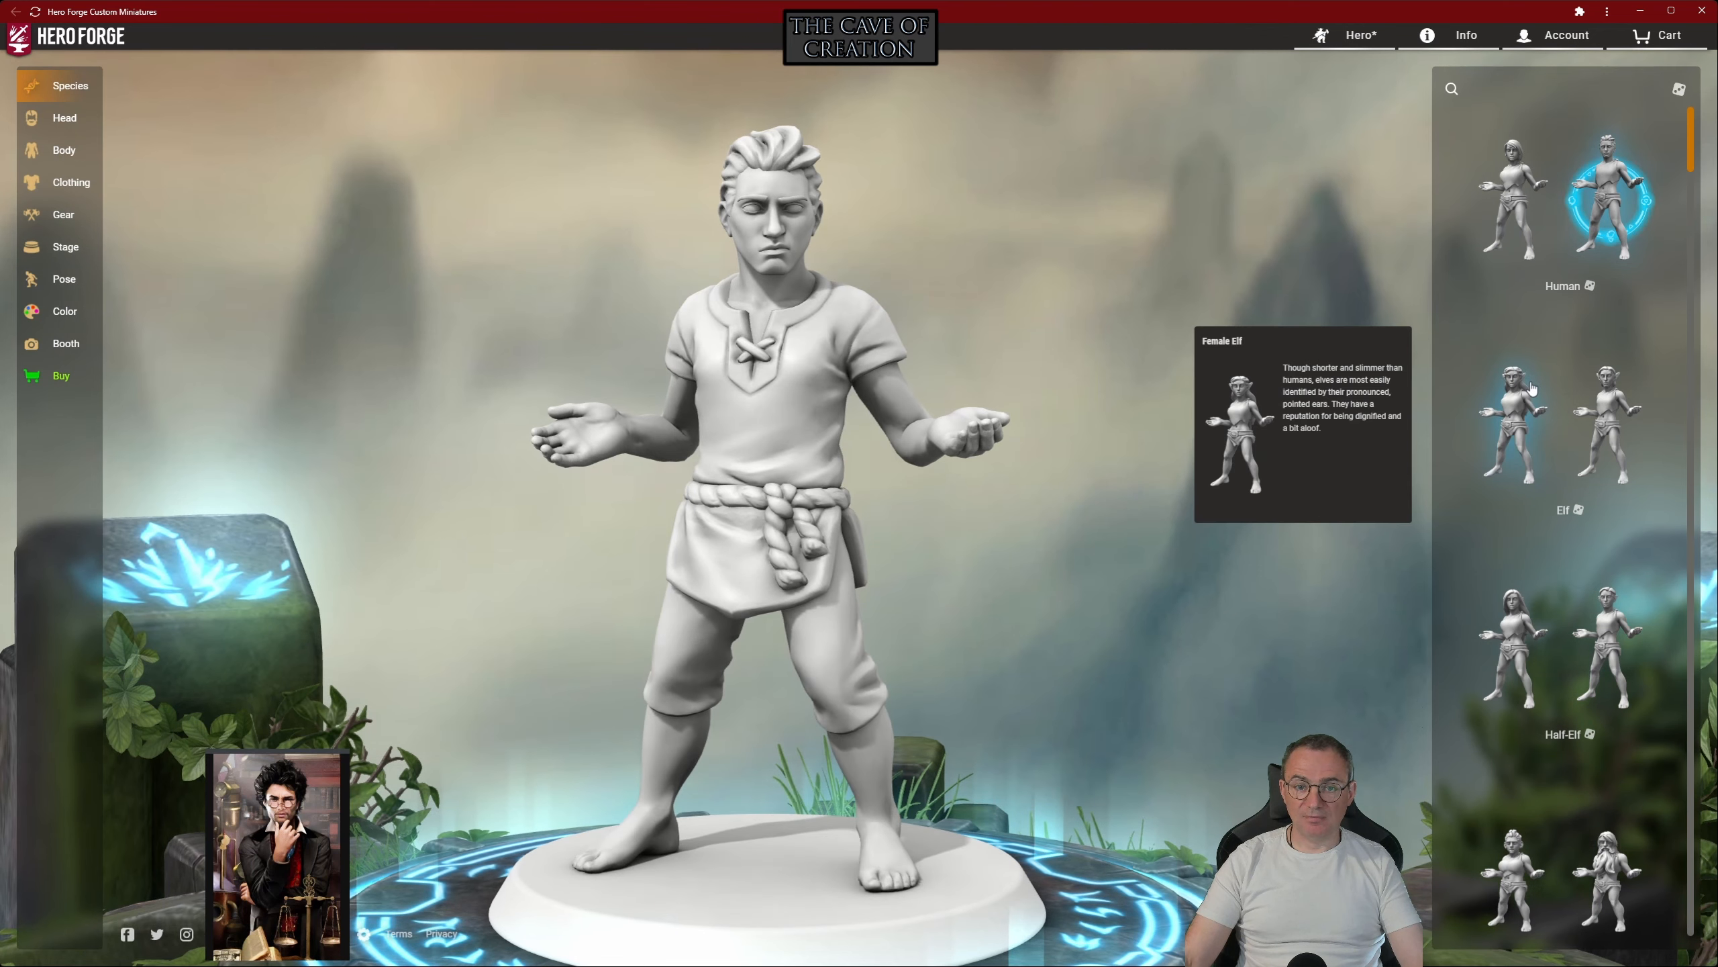
{"action": "mouse_move", "coordinate": [1522, 173]}
{"action": "left_click", "coordinate": [1451, 91]}
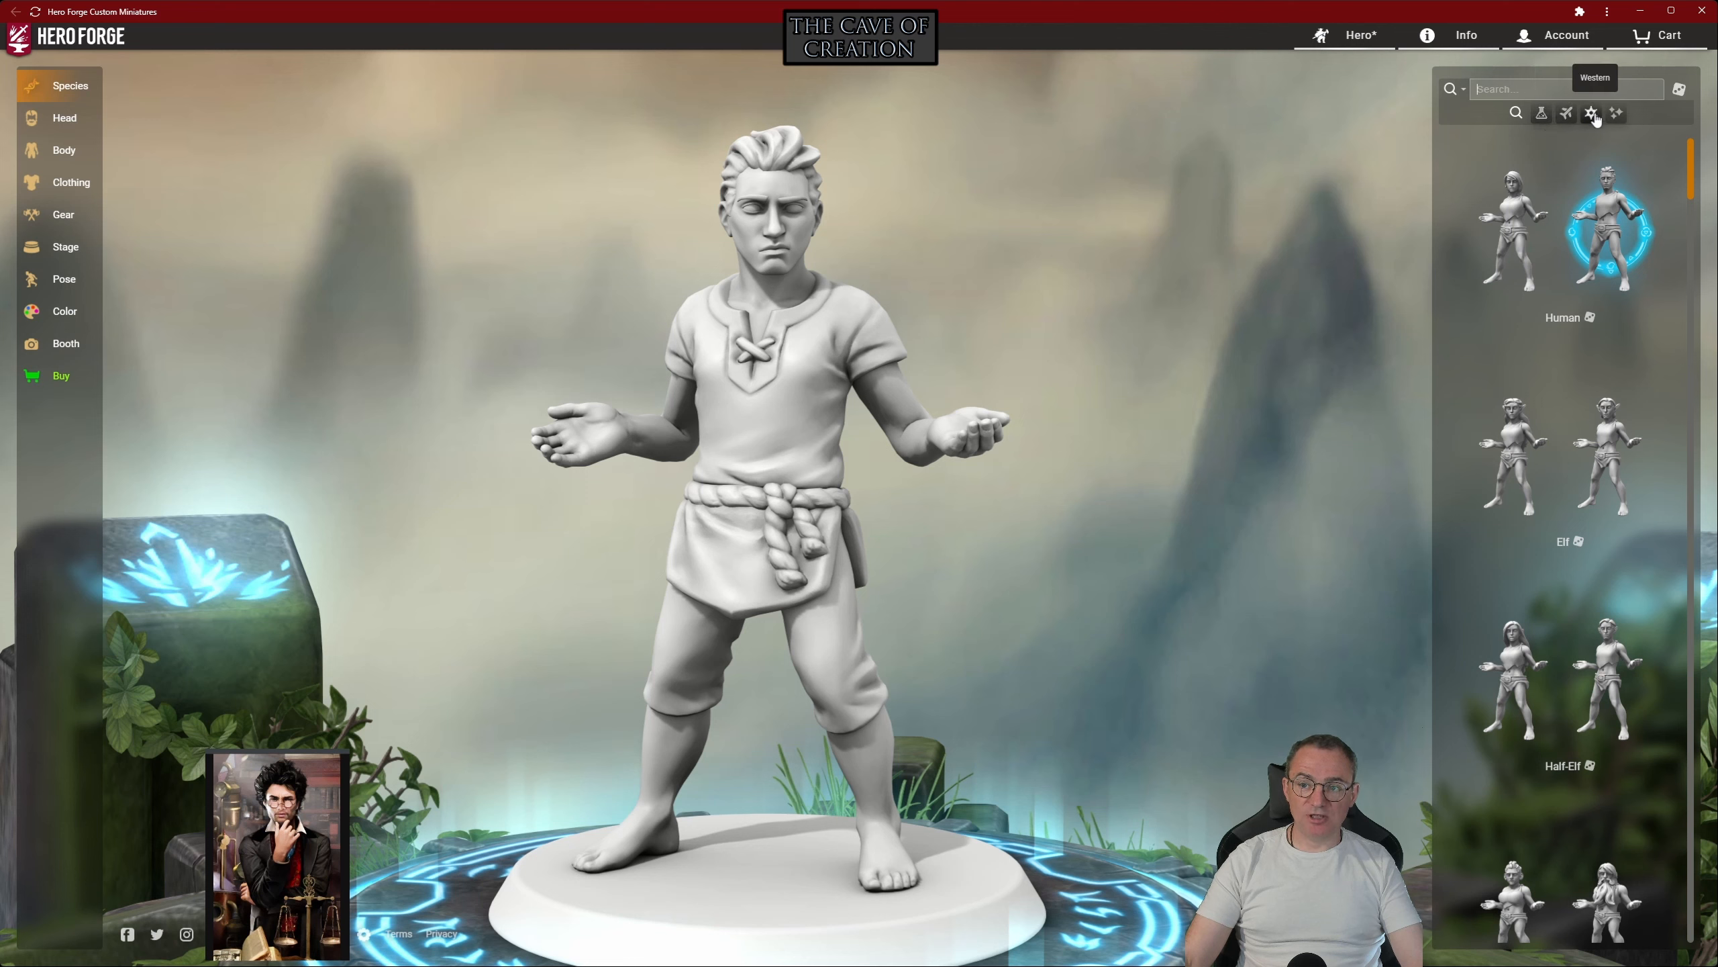
{"action": "left_click", "coordinate": [1452, 93]}
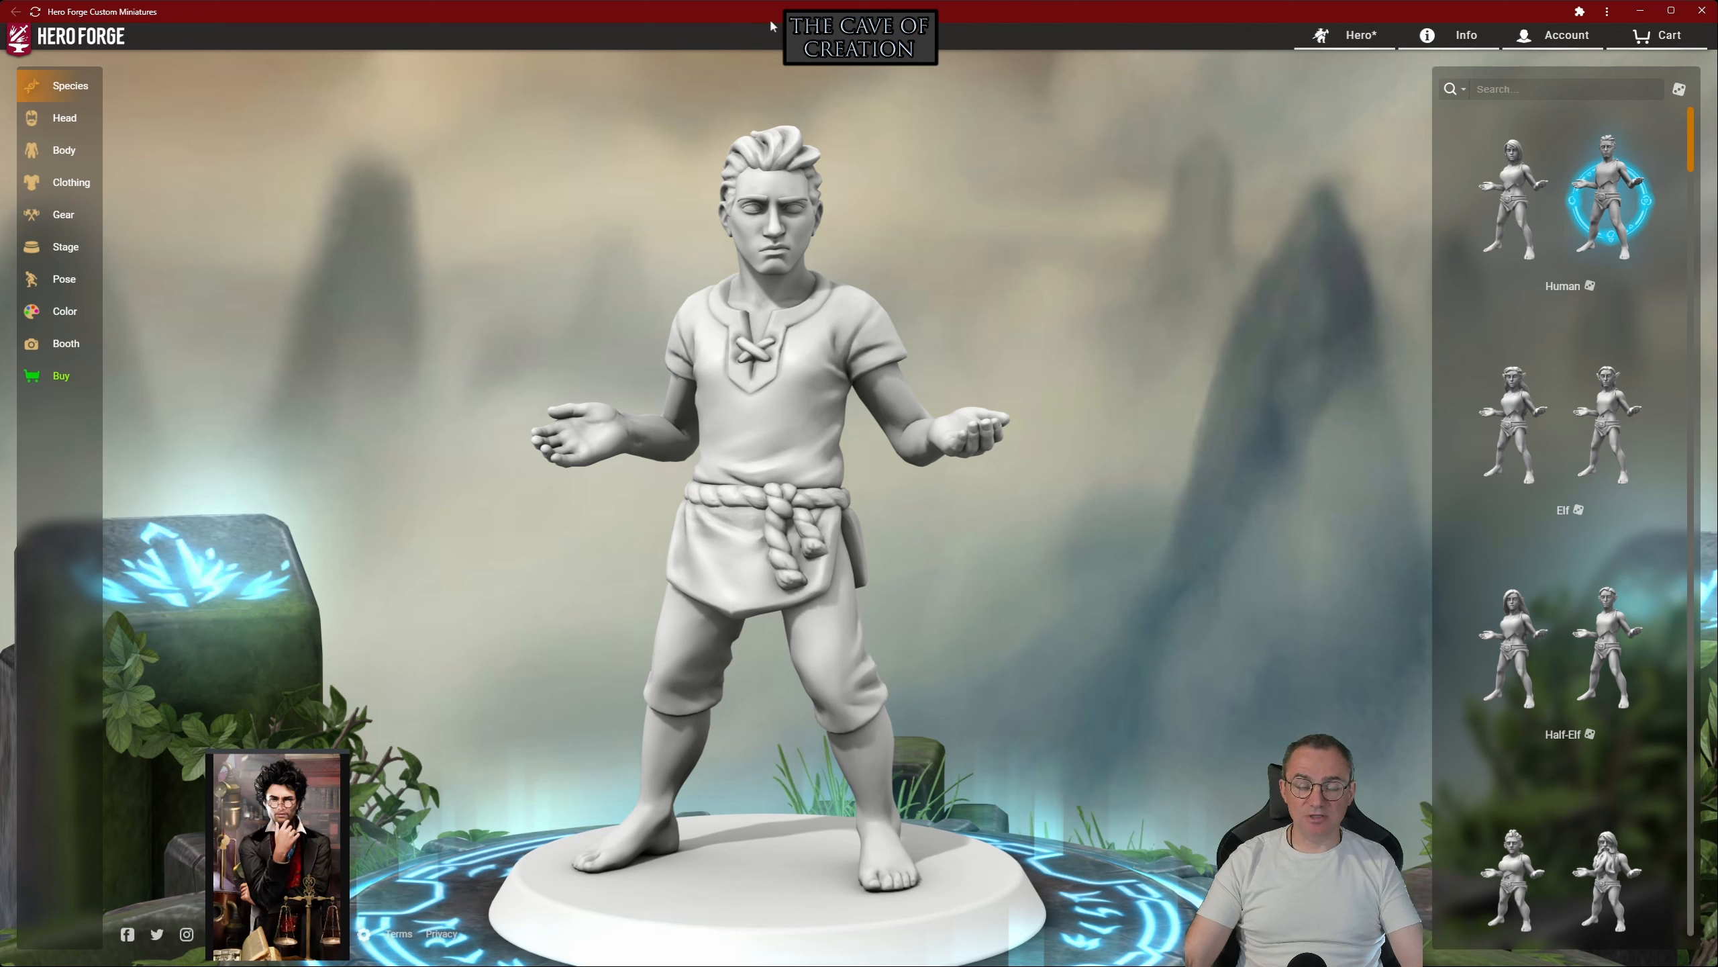
Give the character's head the Heavy Features face
{"action": "left_click", "coordinate": [65, 119]}
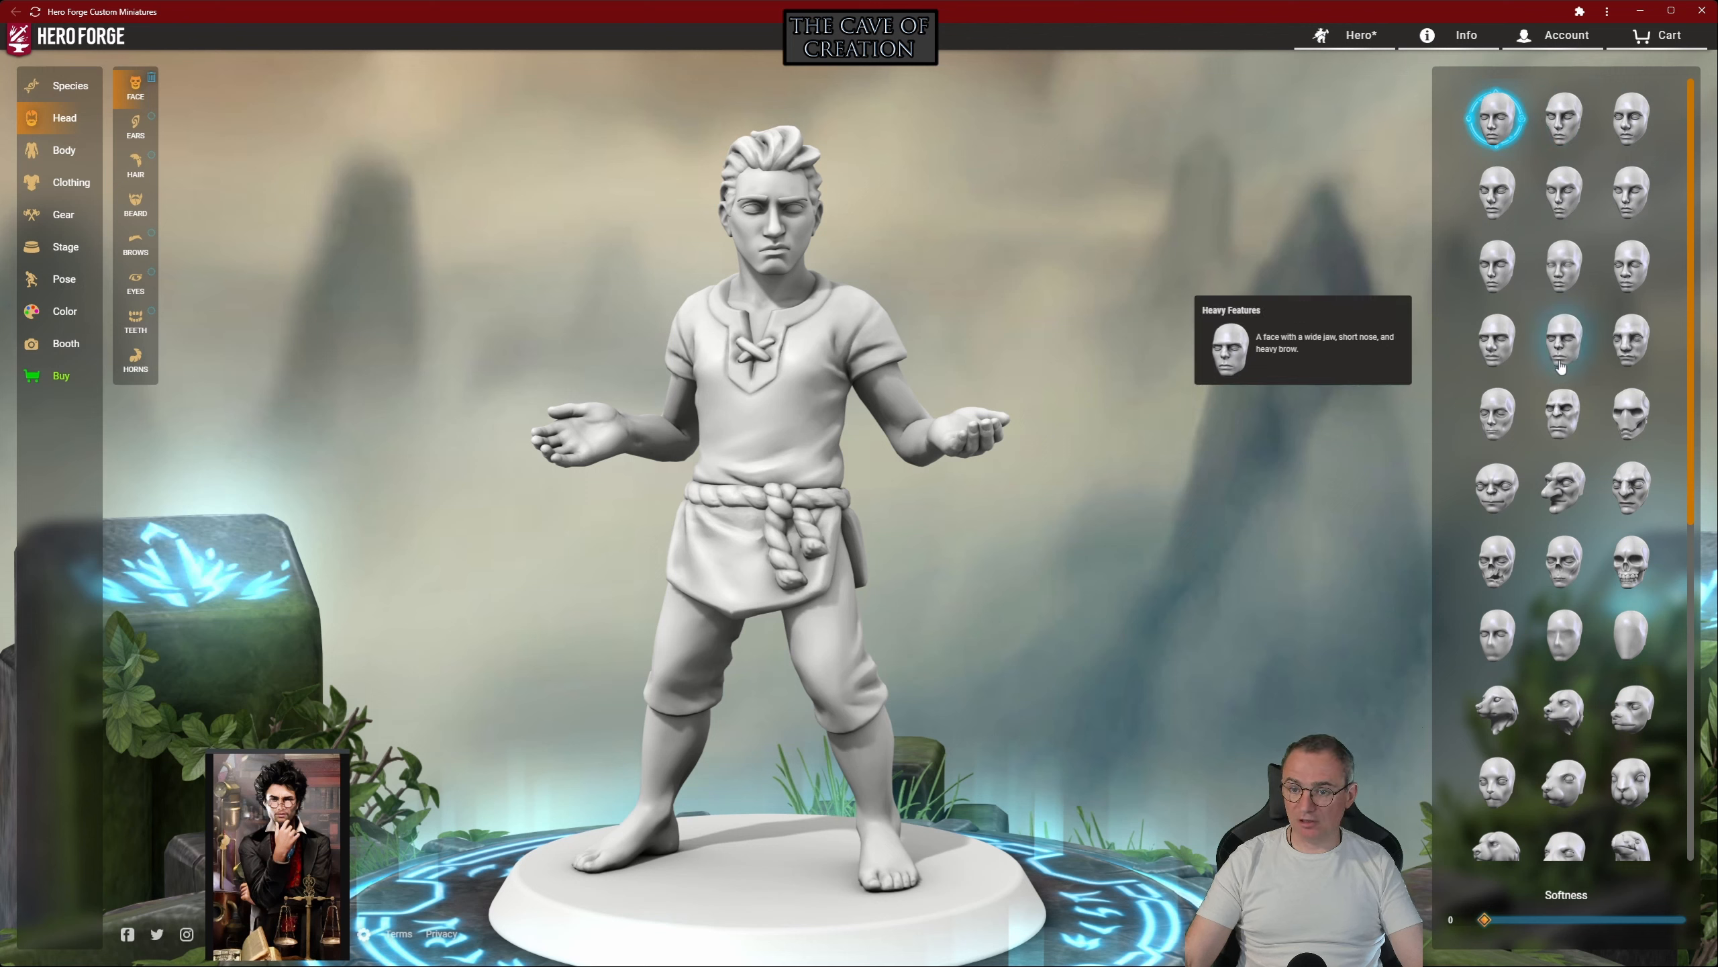
{"action": "left_click", "coordinate": [1560, 343]}
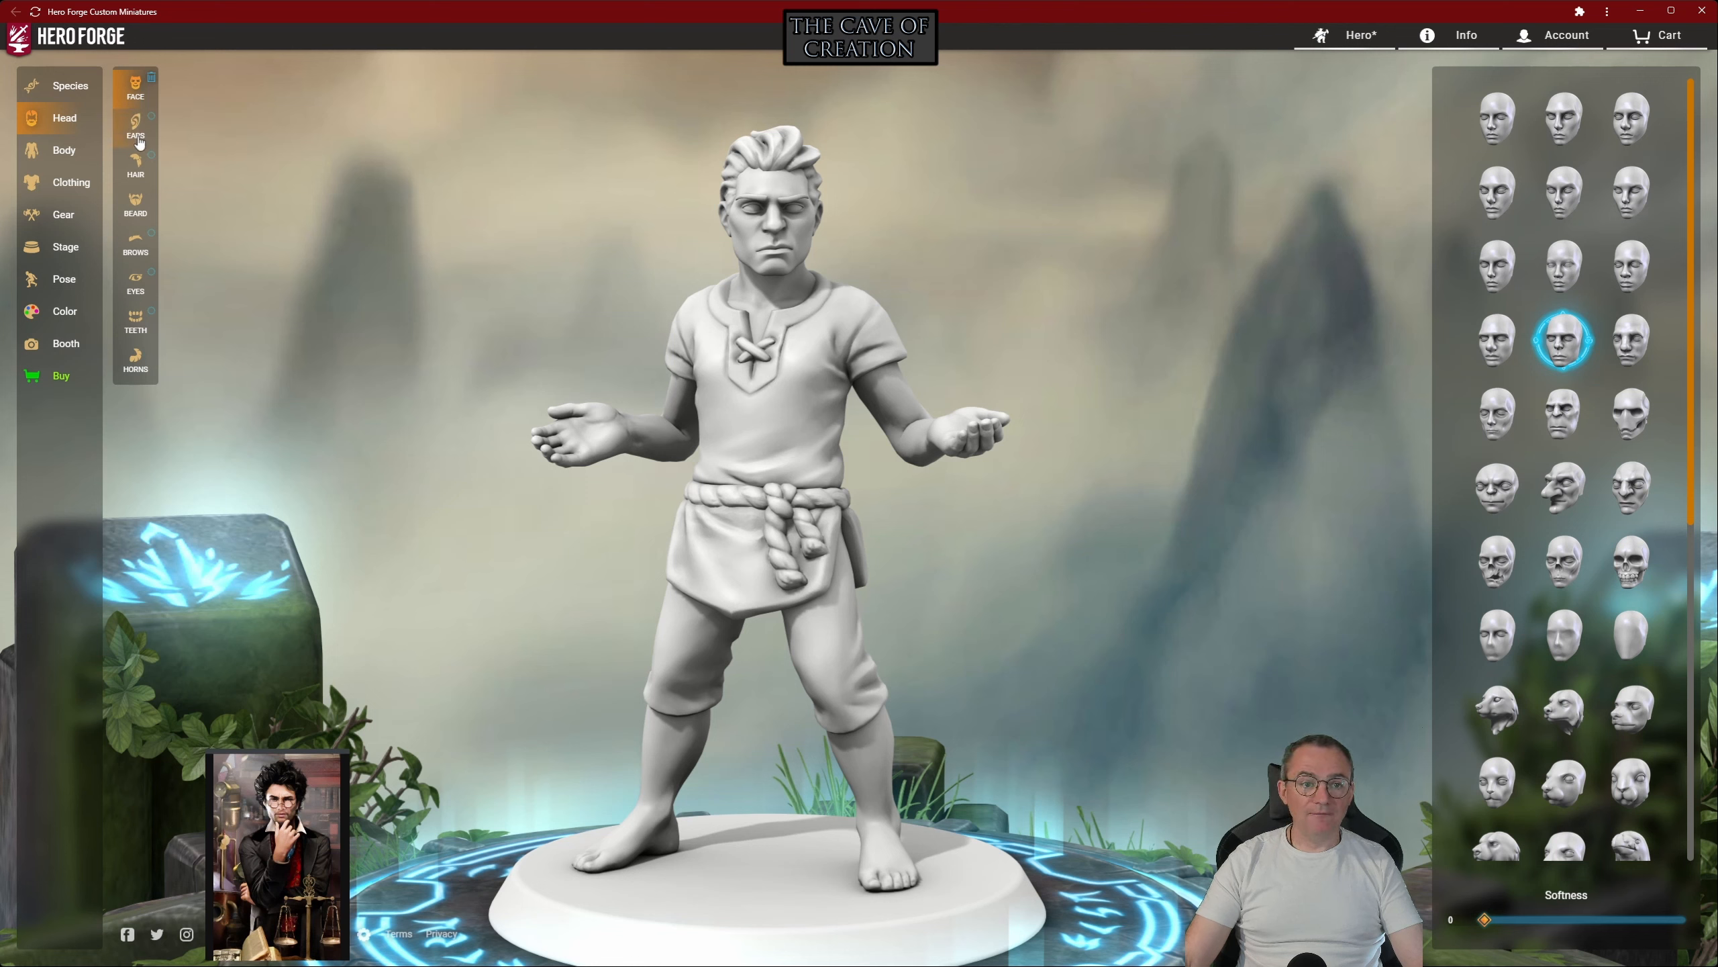
Browse the ear shapes, try the larger rounded pair on the head, and restore the Human Ears
{"action": "left_click", "coordinate": [136, 128]}
{"action": "scroll", "coordinate": [1651, 166], "scroll_direction": "down", "scroll_amount": 5}
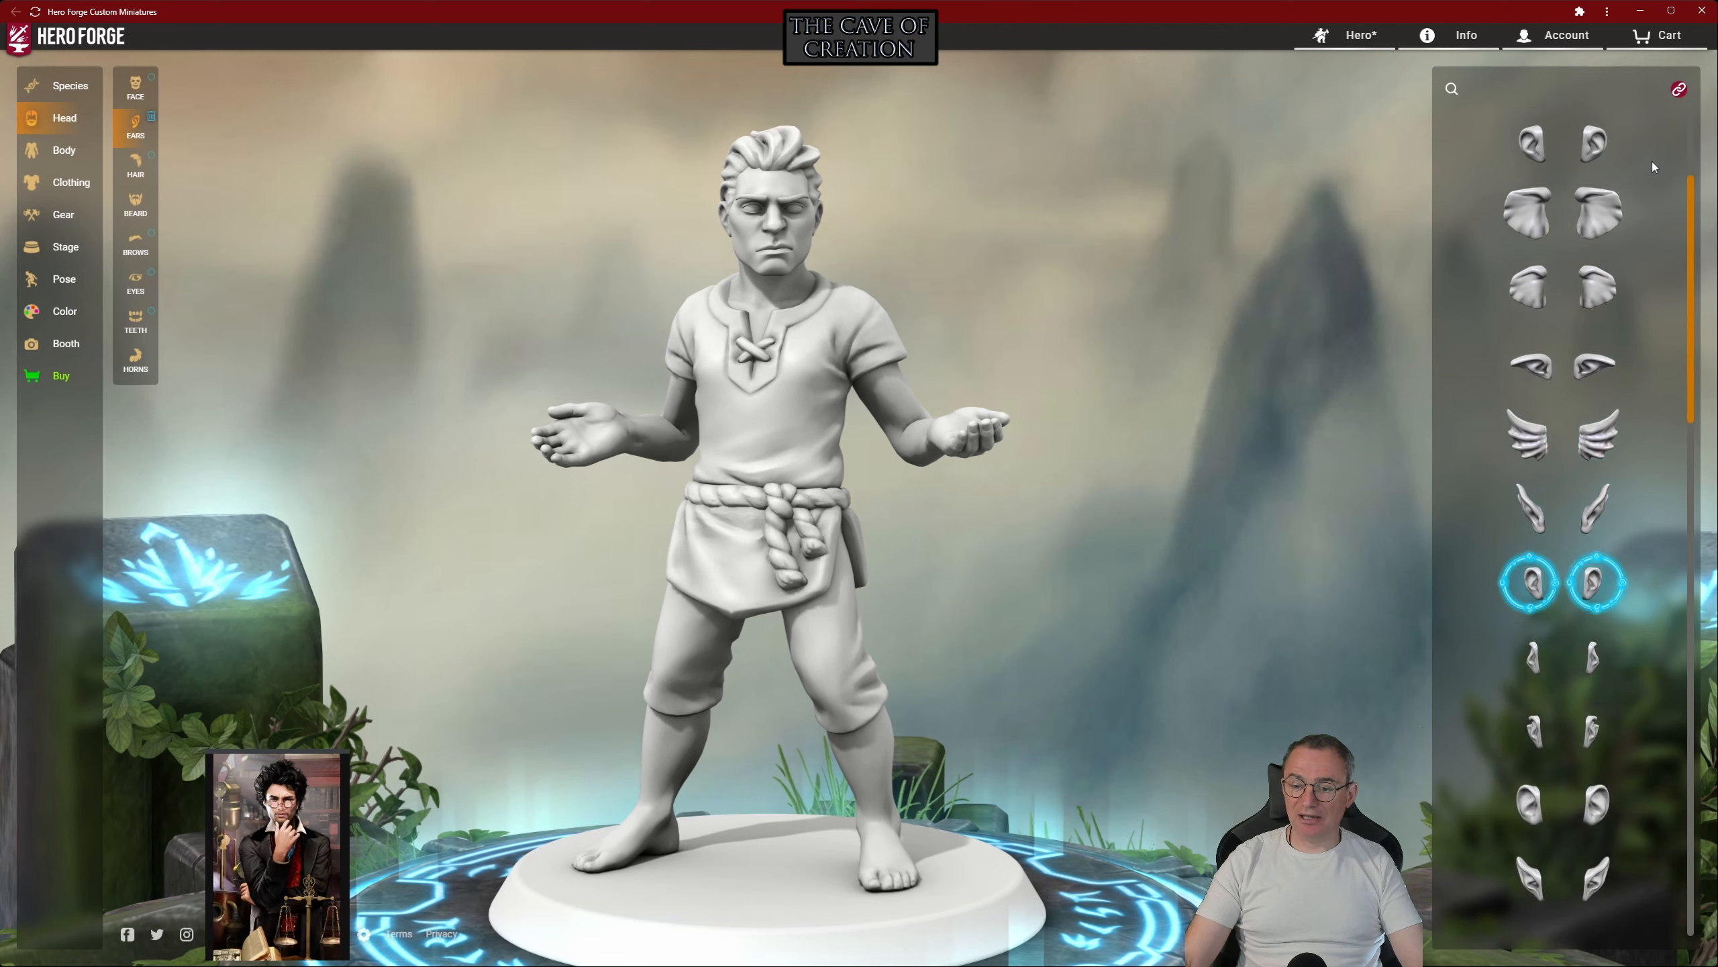
{"action": "scroll", "coordinate": [1651, 192], "scroll_direction": "up", "scroll_amount": 5}
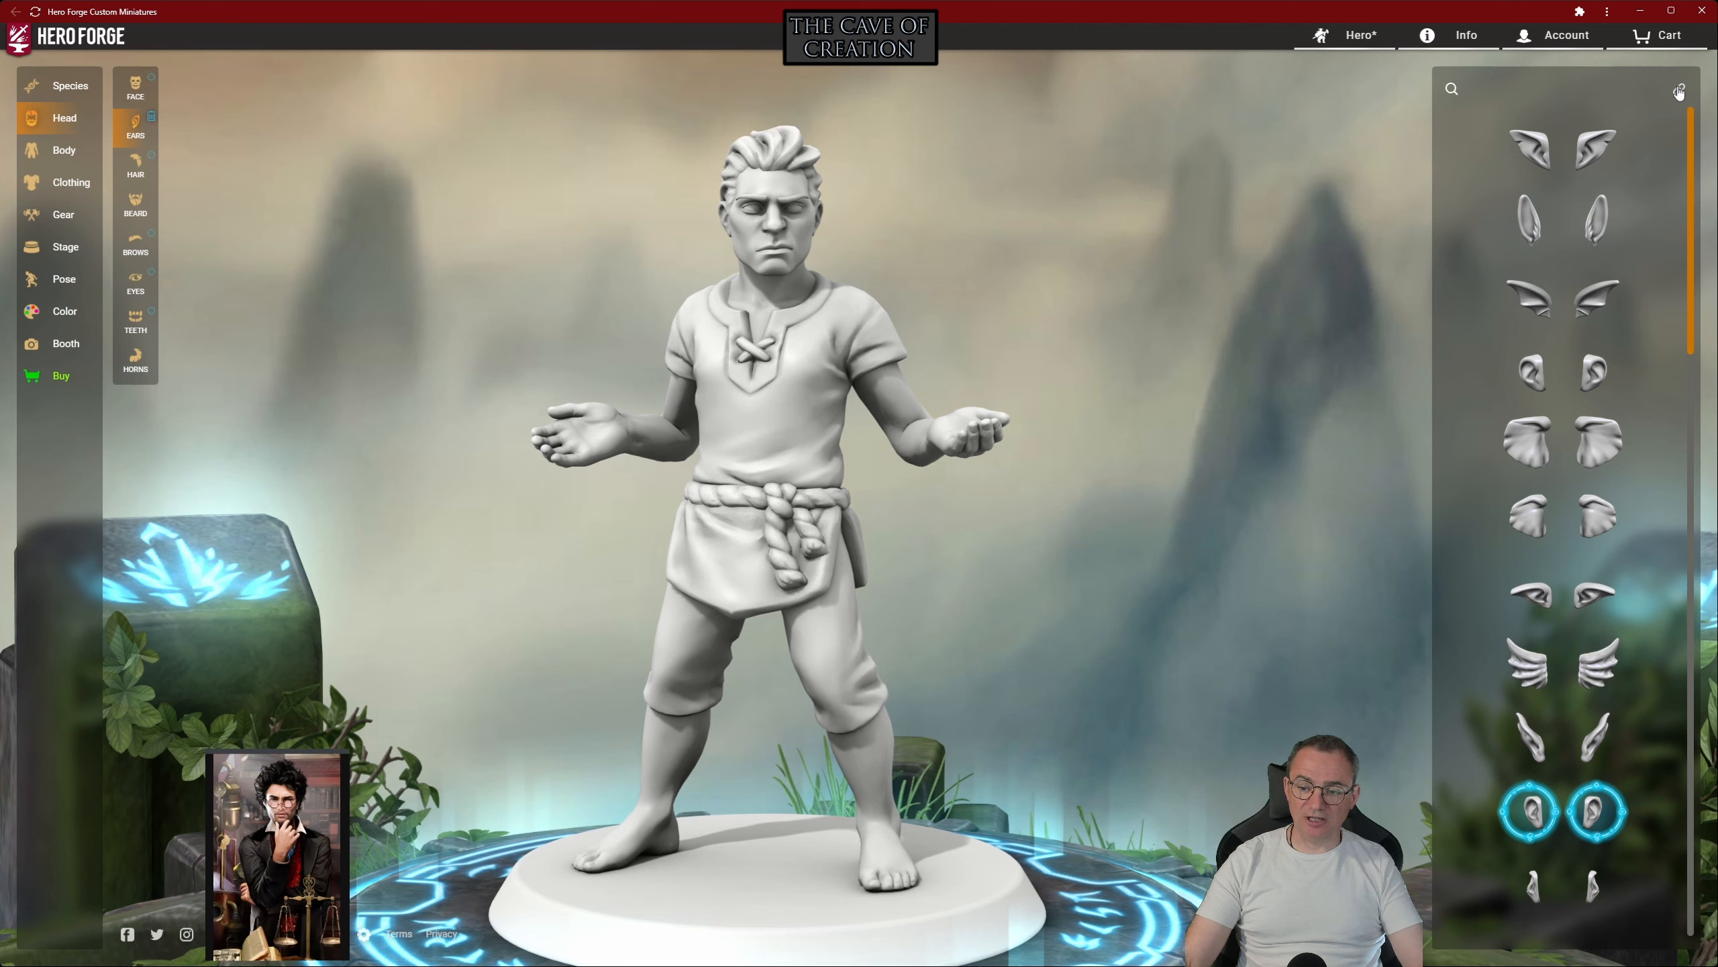
{"action": "left_click", "coordinate": [1679, 90]}
{"action": "scroll", "coordinate": [1469, 857], "scroll_direction": "down", "scroll_amount": 4}
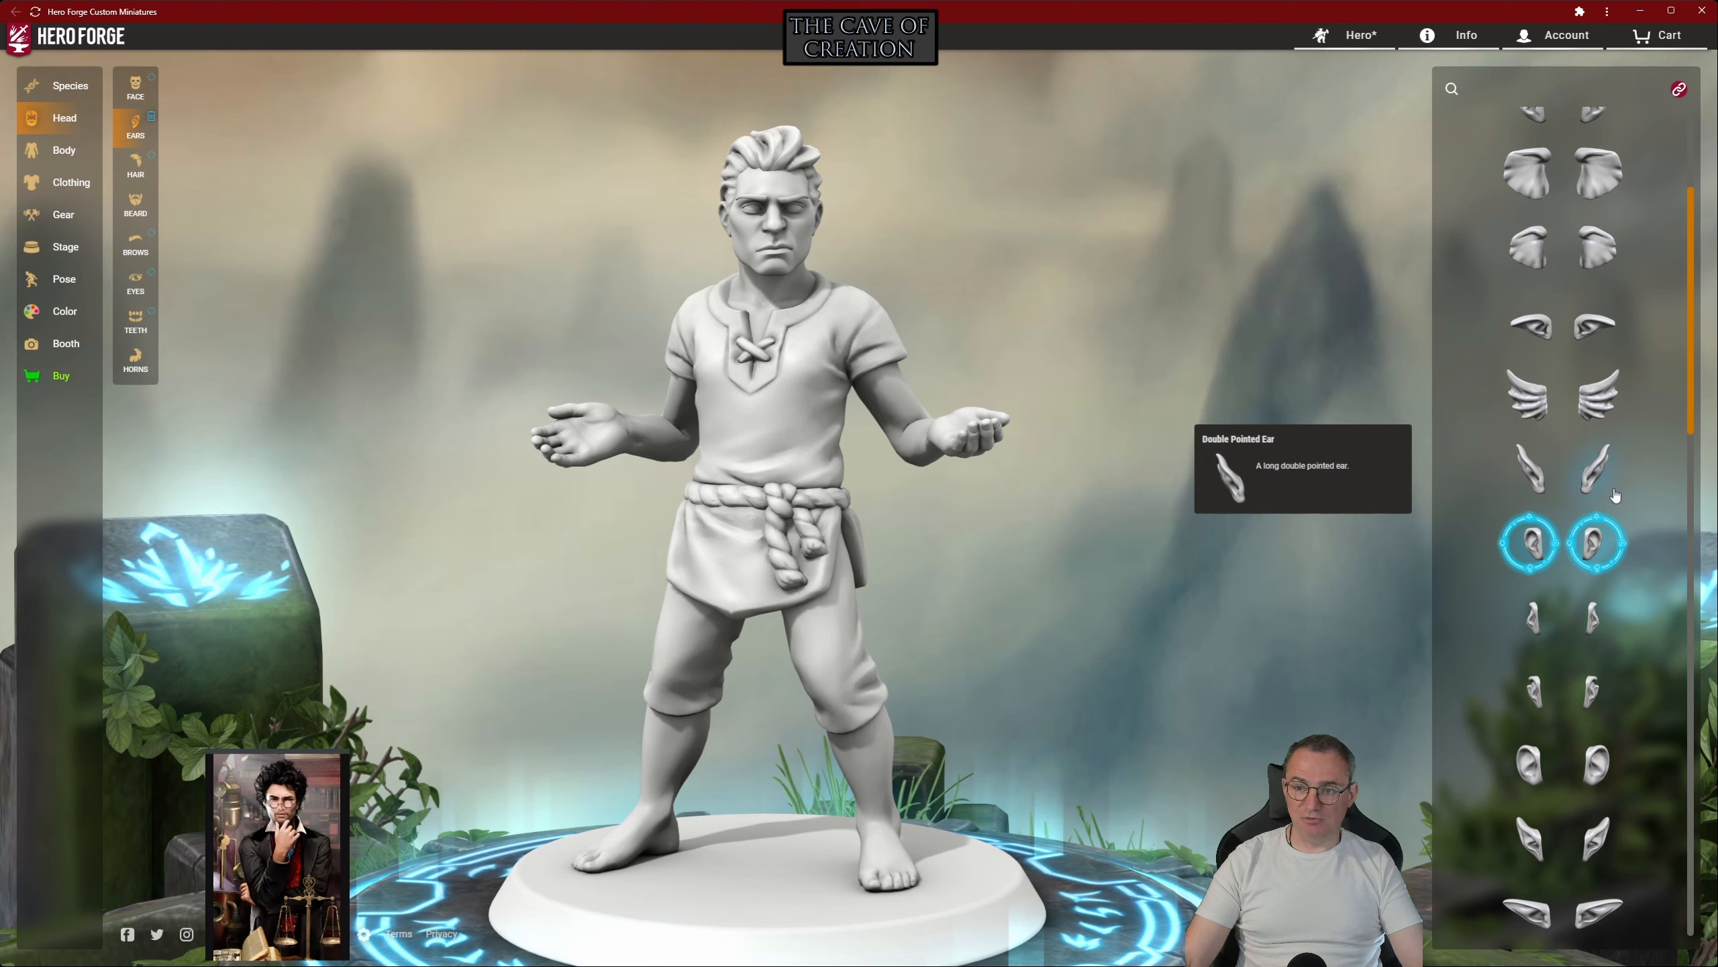
{"action": "scroll", "coordinate": [1556, 473], "scroll_direction": "up", "scroll_amount": 4}
{"action": "left_click", "coordinate": [1531, 382]}
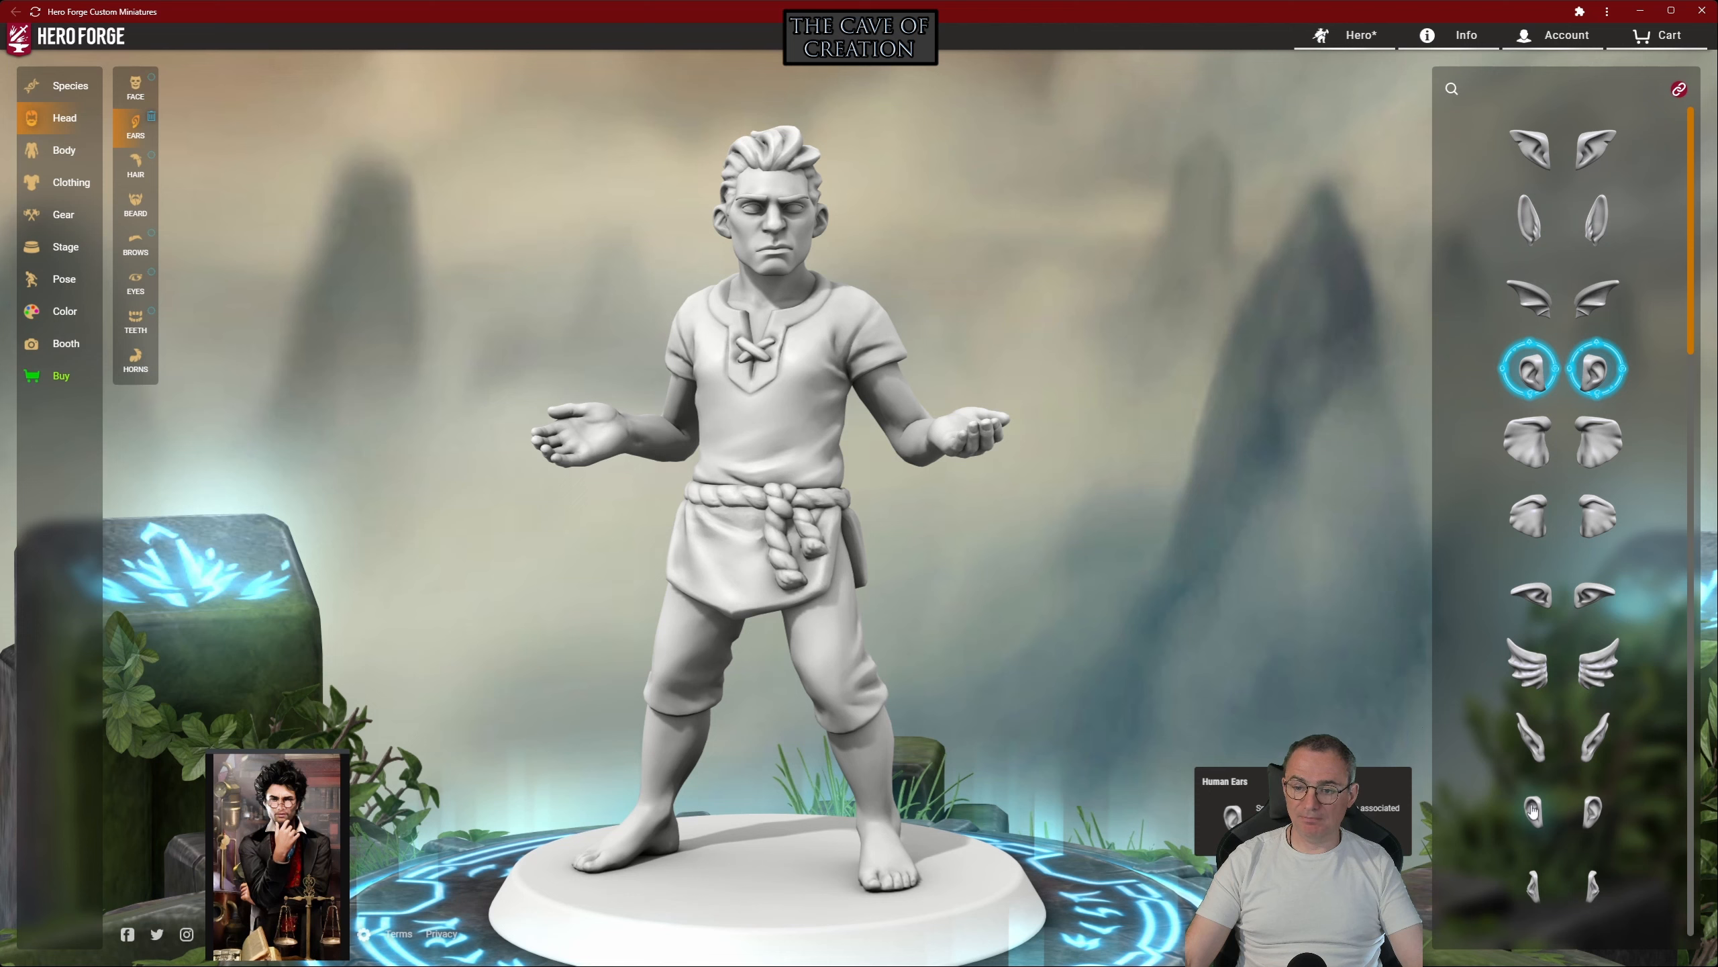
{"action": "left_click", "coordinate": [1534, 811]}
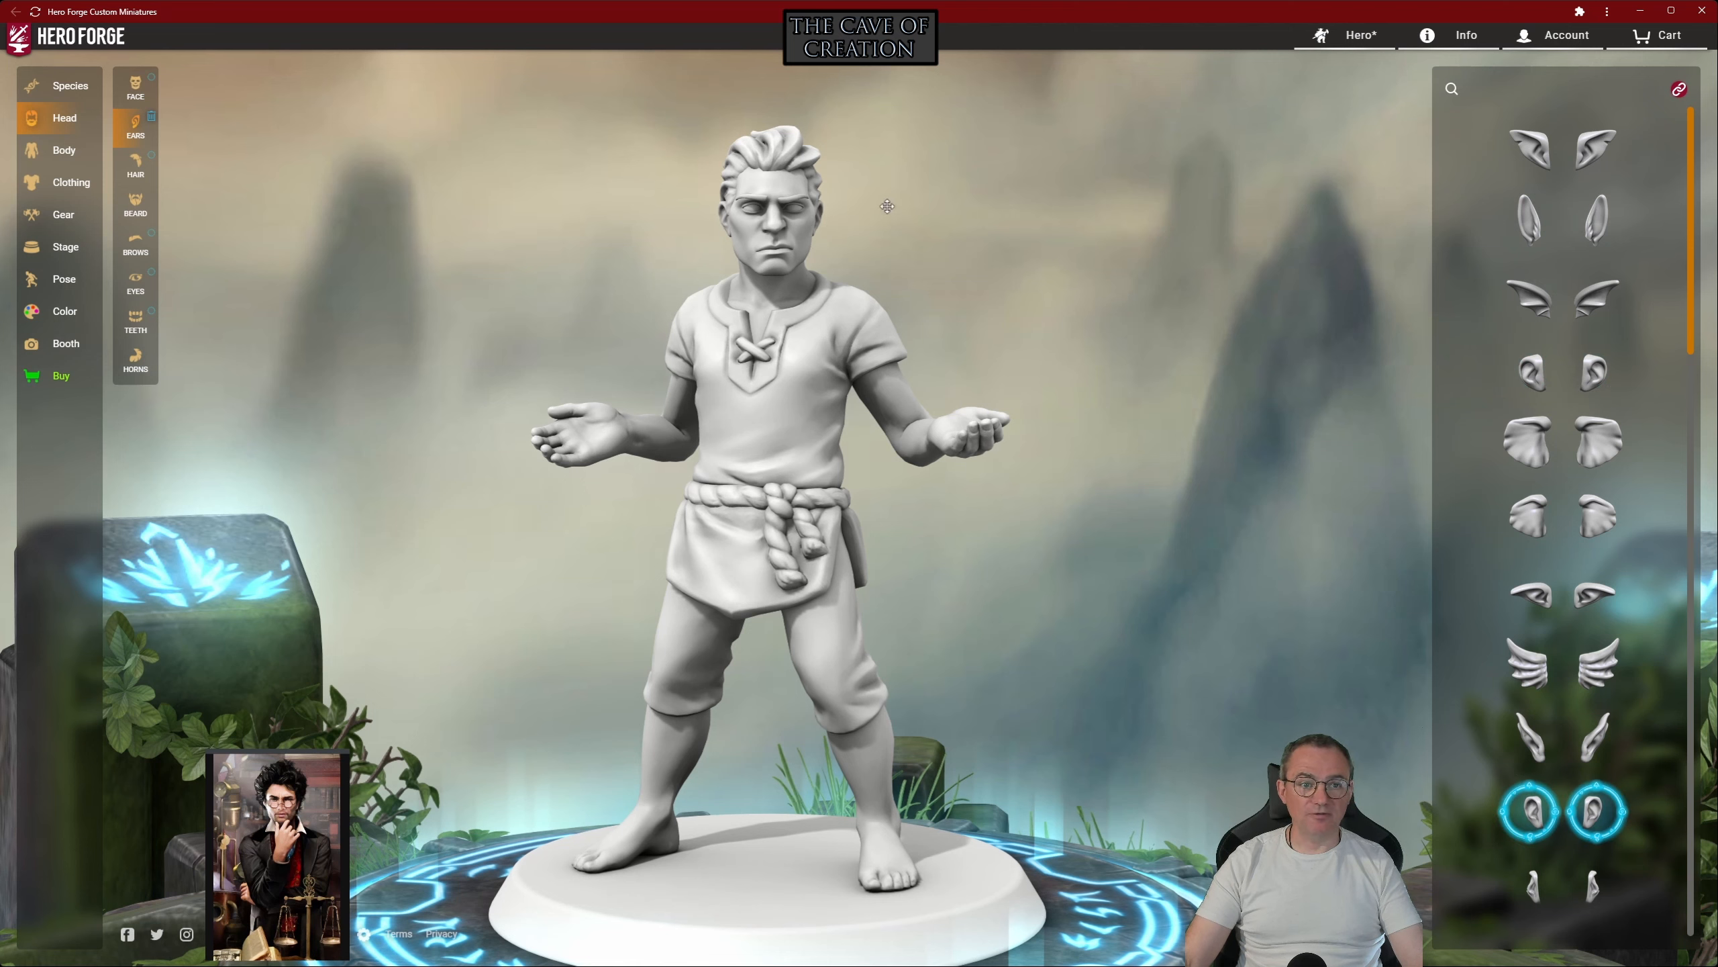
Browse the hairstyles and give the character Wild Hair
{"action": "left_click", "coordinate": [135, 166]}
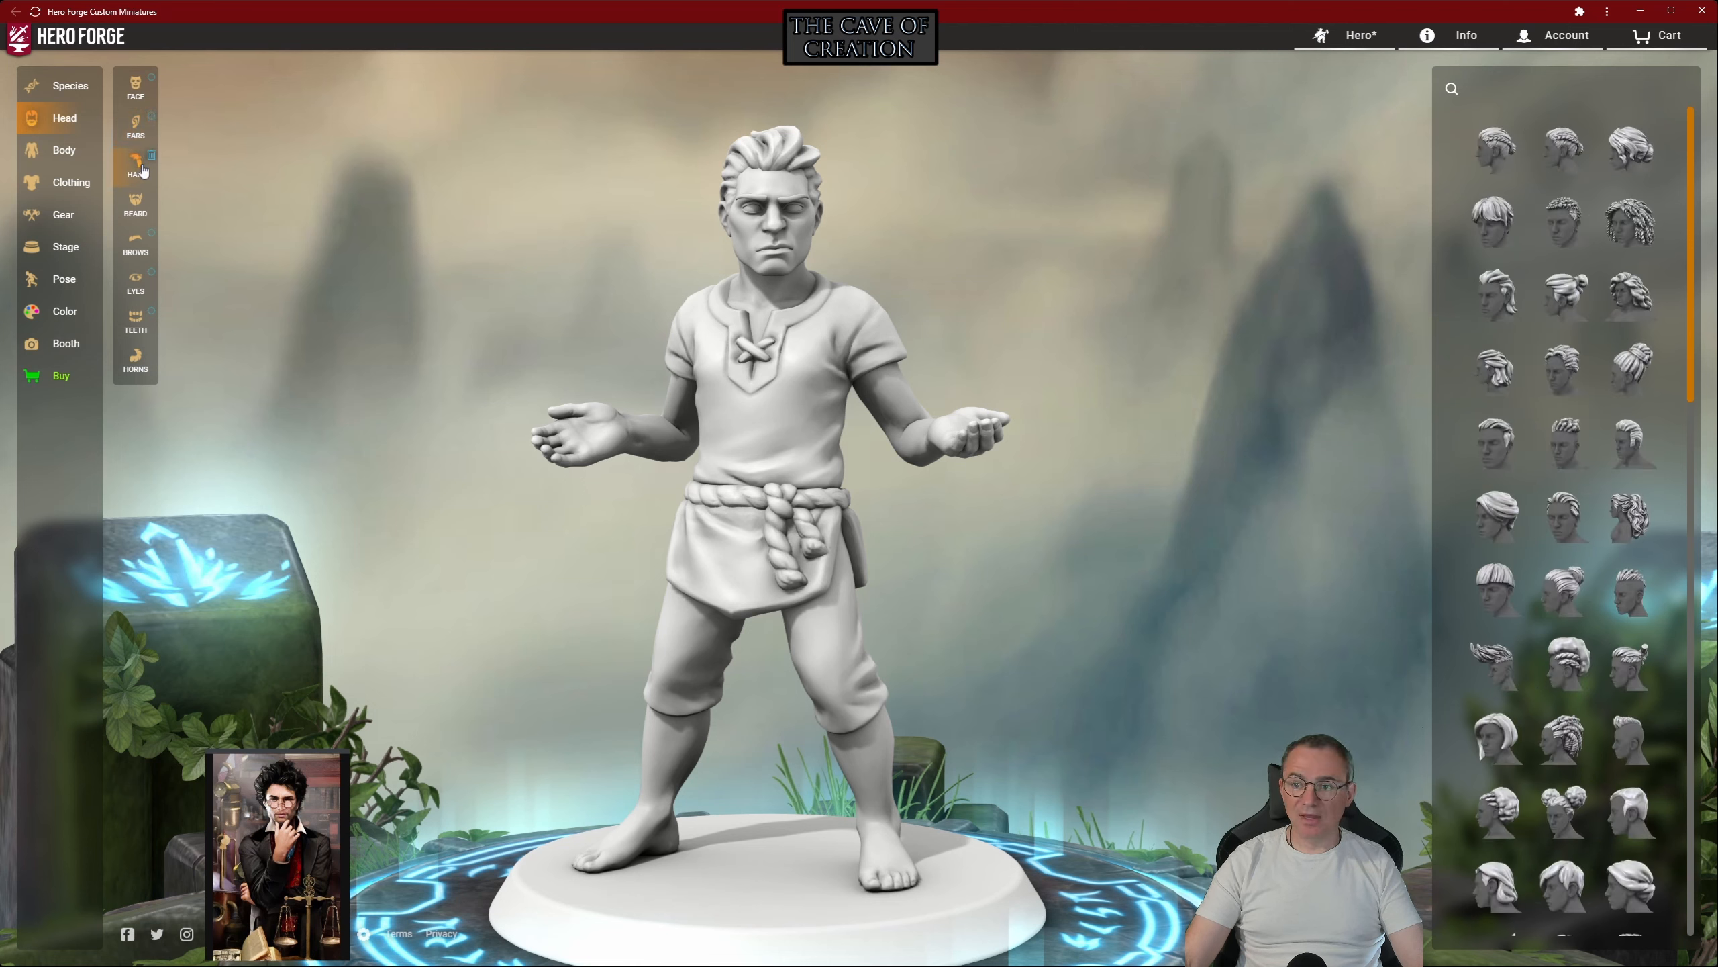
{"action": "left_click", "coordinate": [1457, 93]}
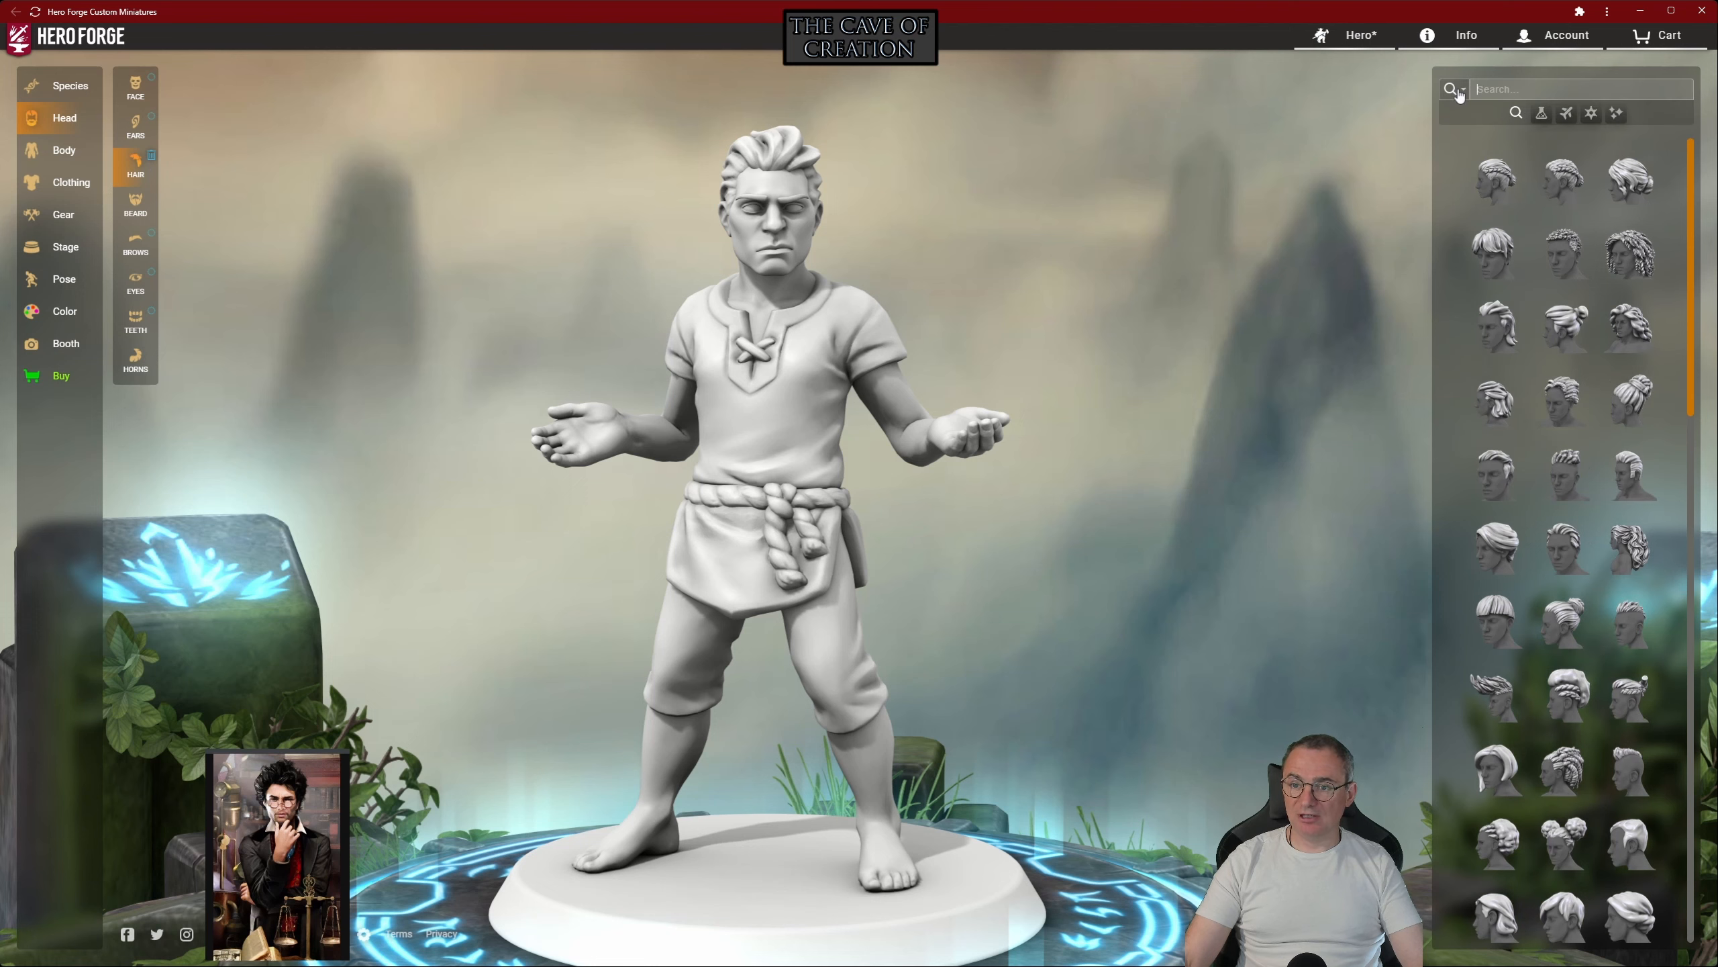
{"action": "left_click", "coordinate": [1458, 93]}
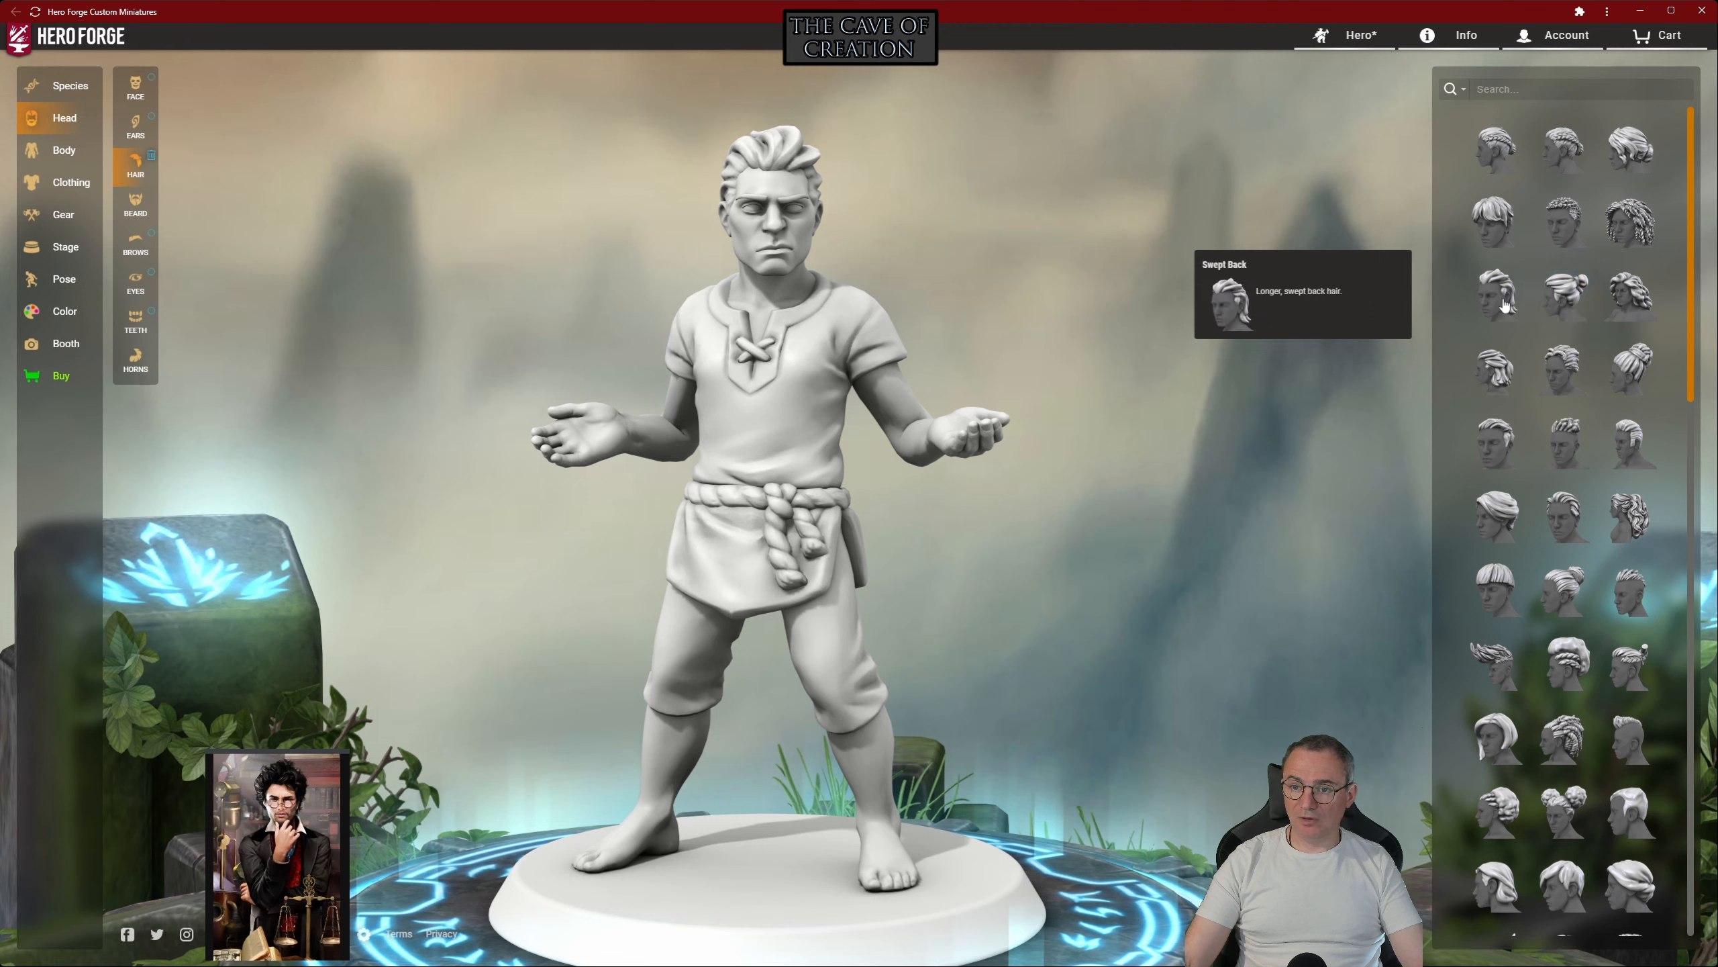
{"action": "left_click", "coordinate": [1507, 230]}
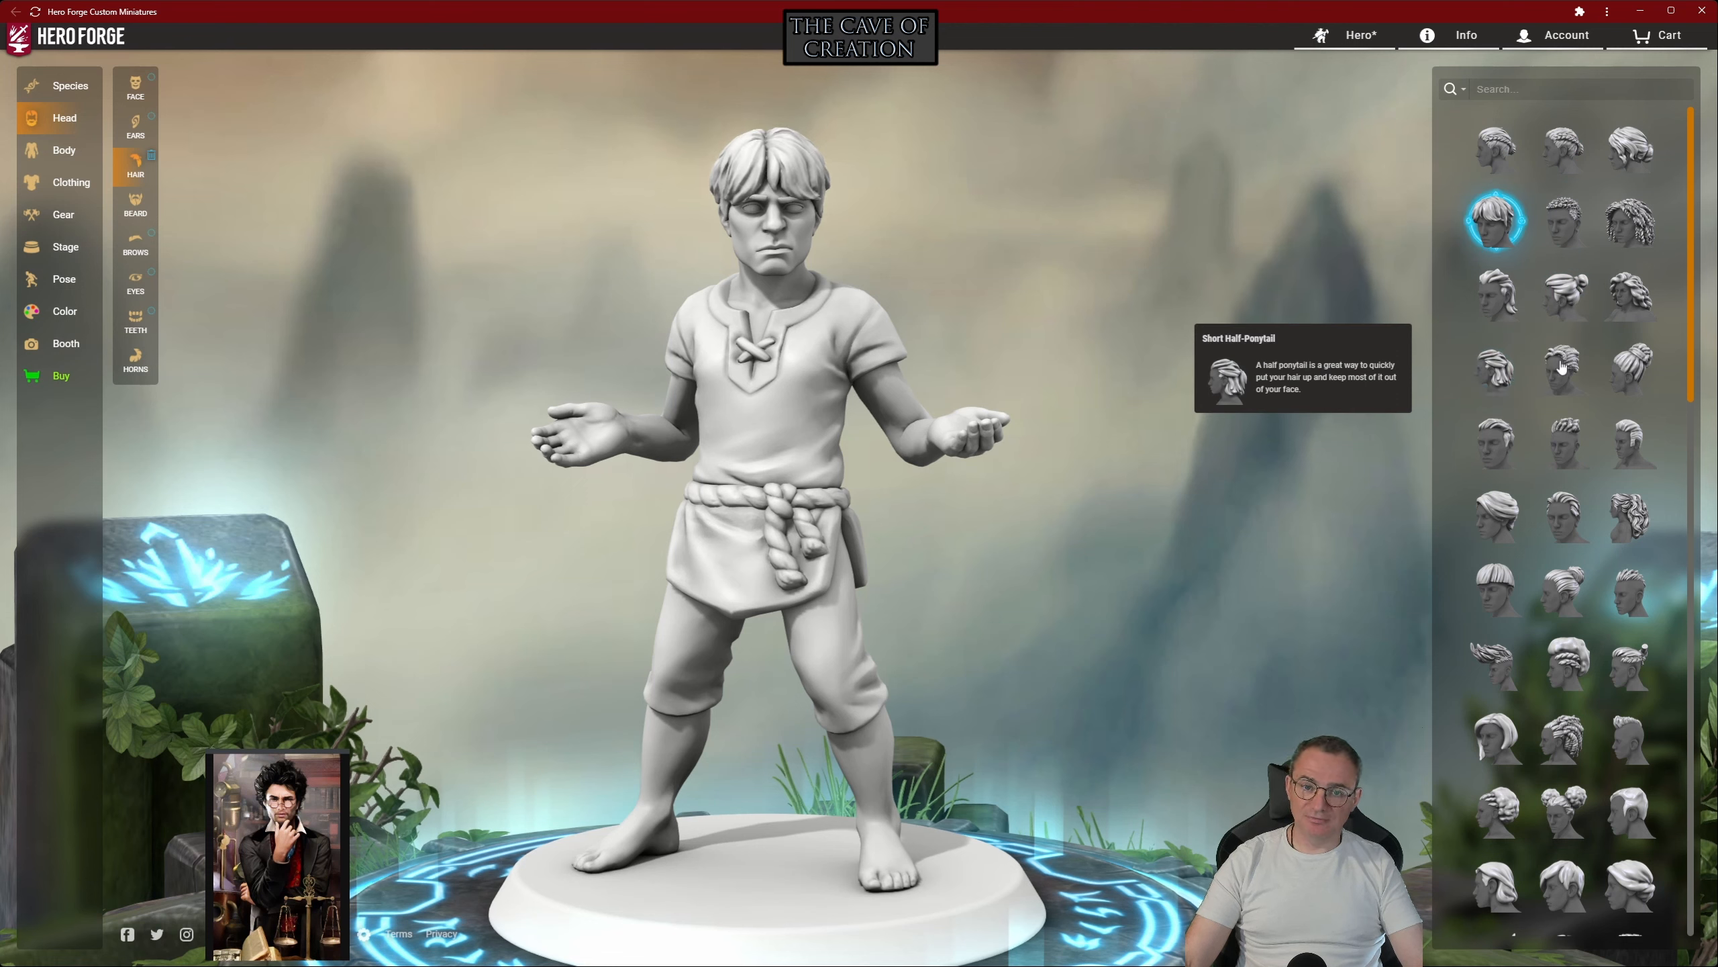
{"action": "scroll", "coordinate": [1599, 496], "scroll_direction": "down", "scroll_amount": 8}
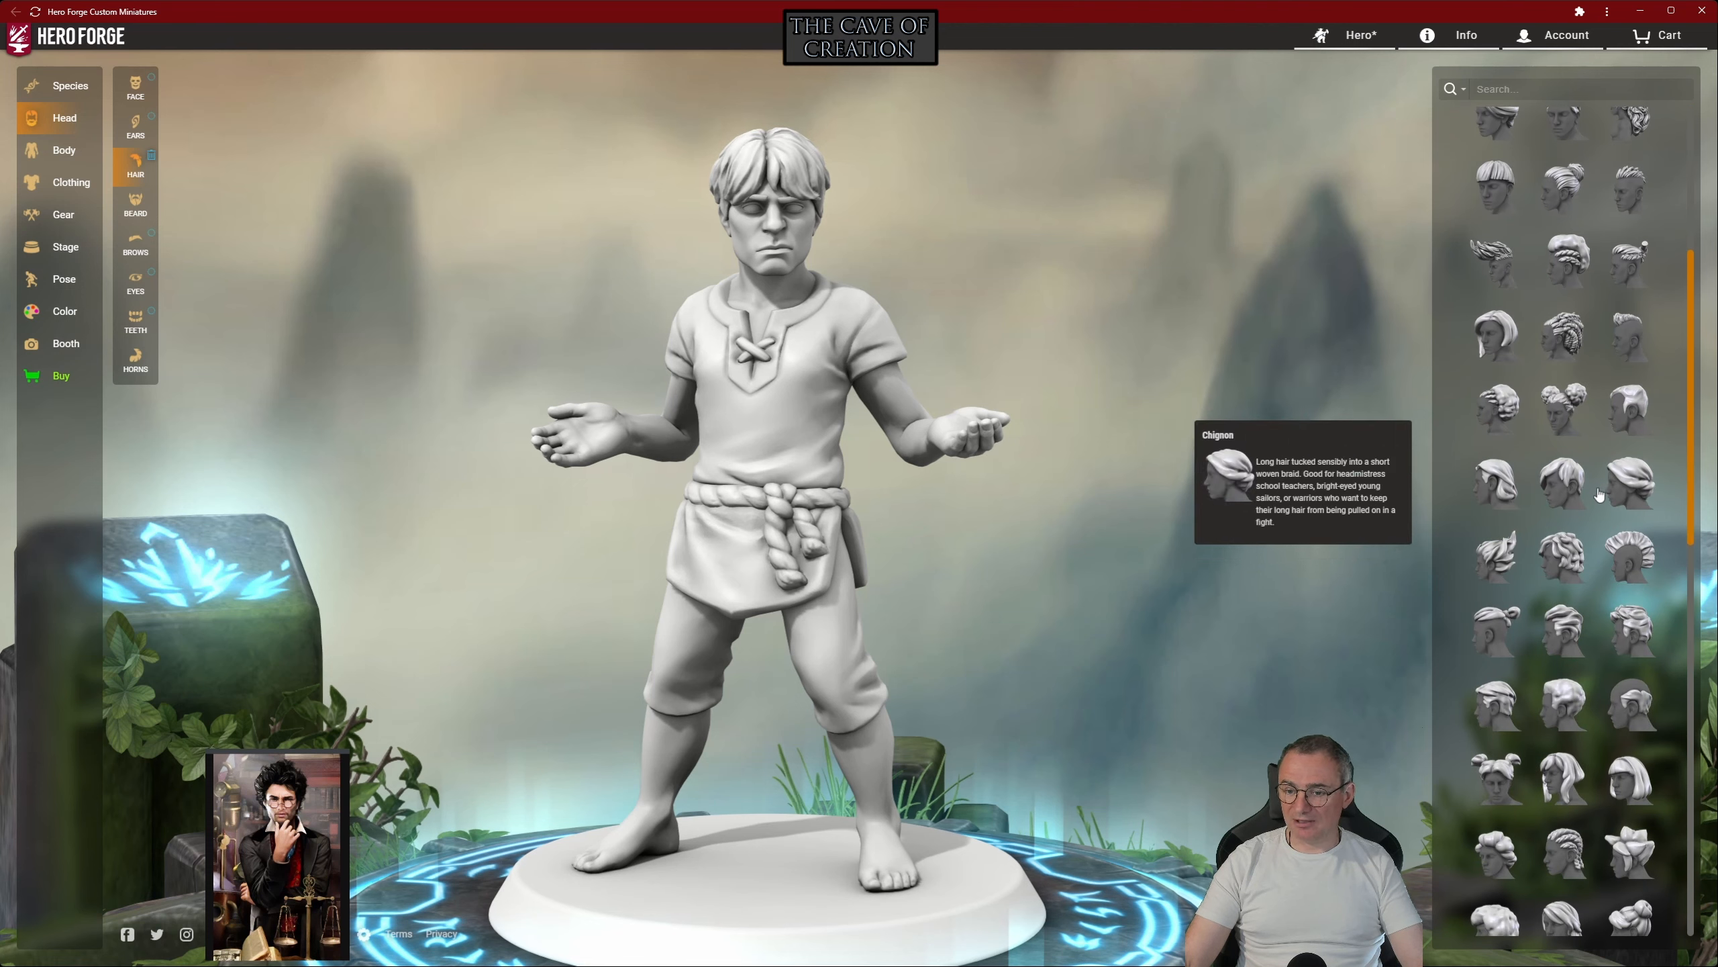
{"action": "scroll", "coordinate": [1617, 556], "scroll_direction": "down", "scroll_amount": 3}
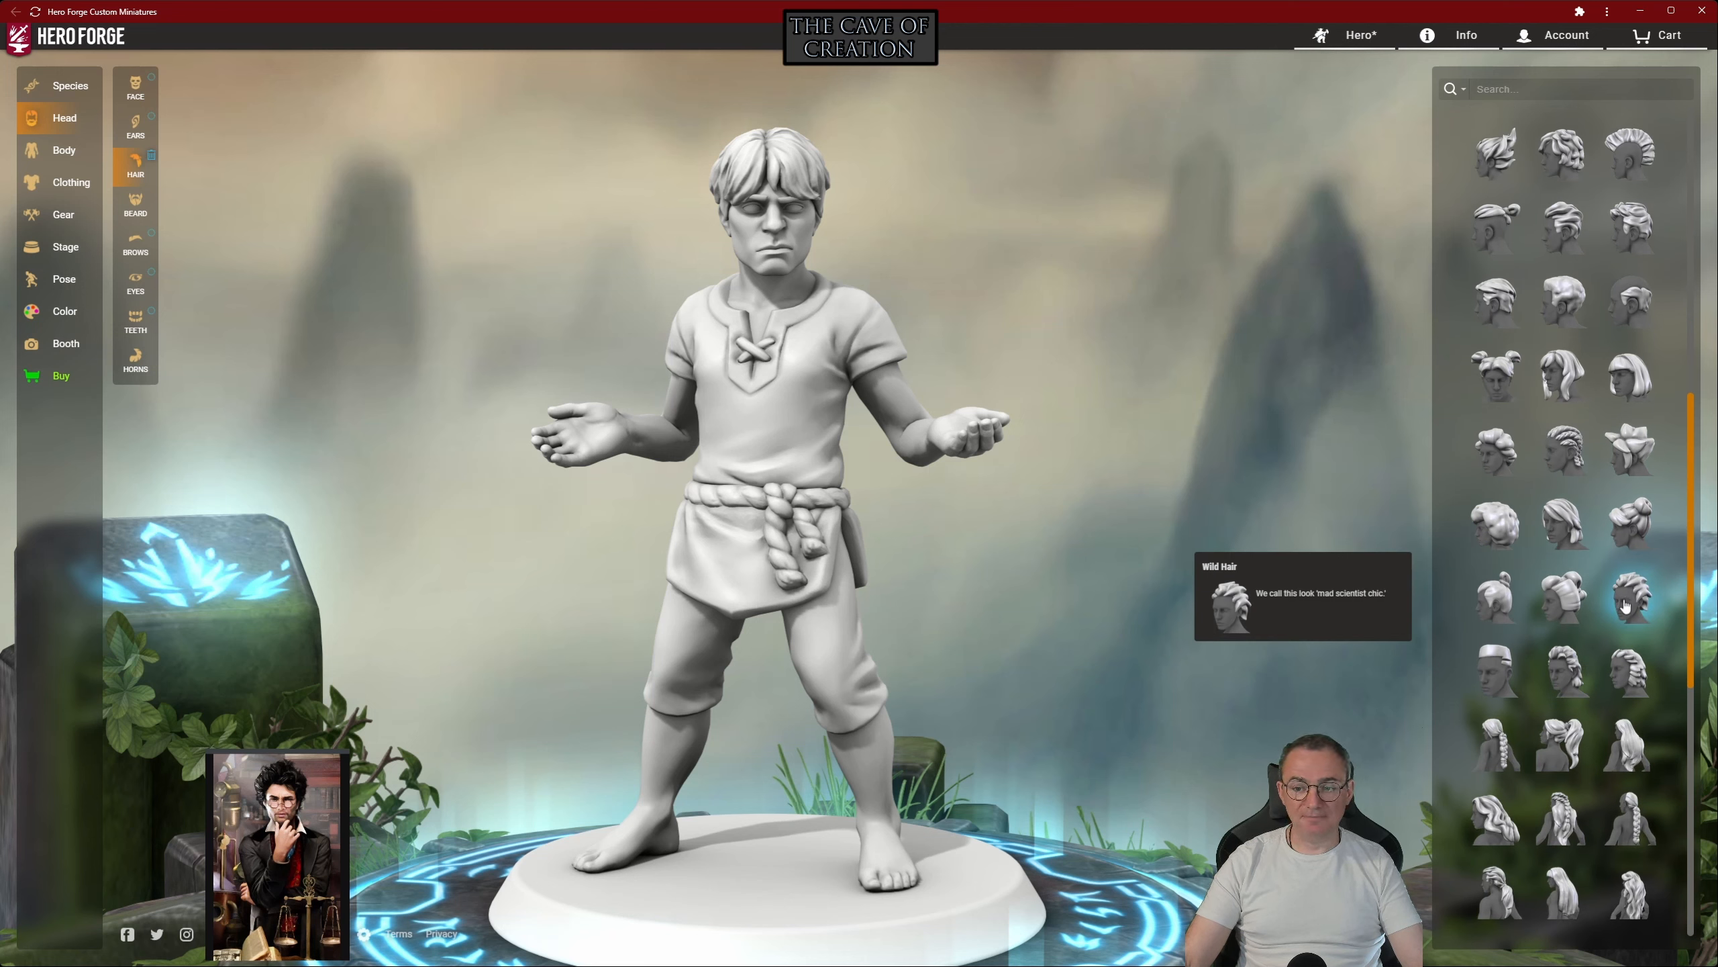
{"action": "left_click", "coordinate": [1625, 605]}
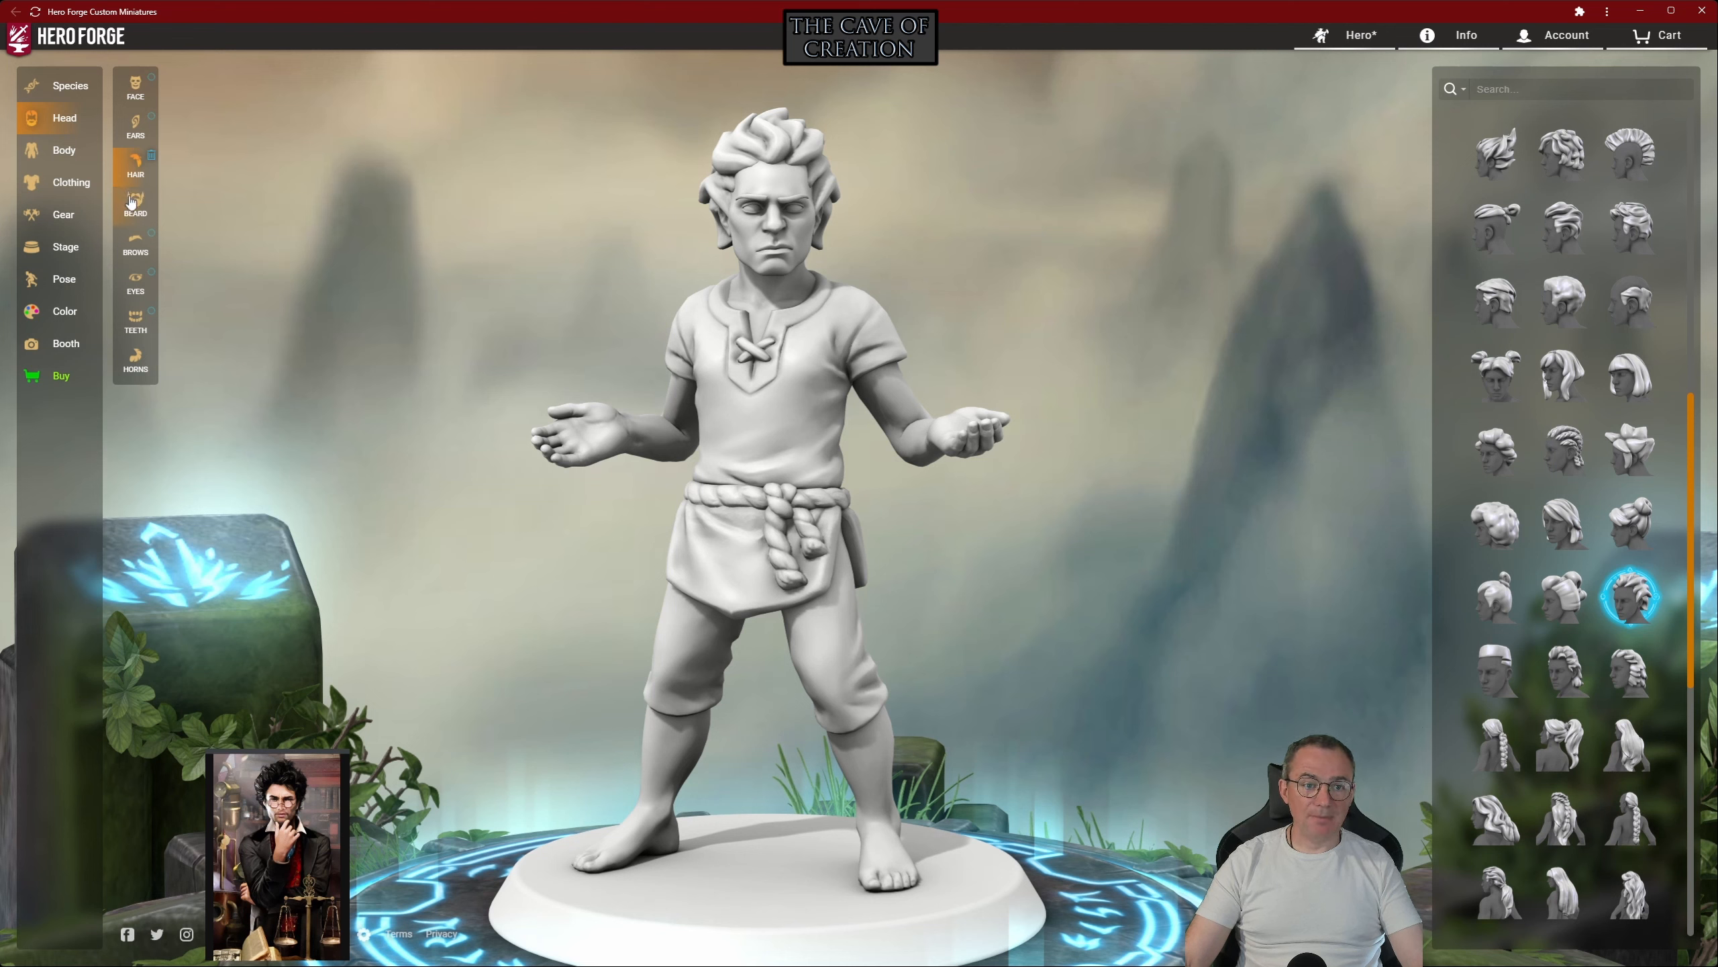
Try the Well-Trimmed Goatee on the face and remove it again
{"action": "left_click", "coordinate": [133, 202]}
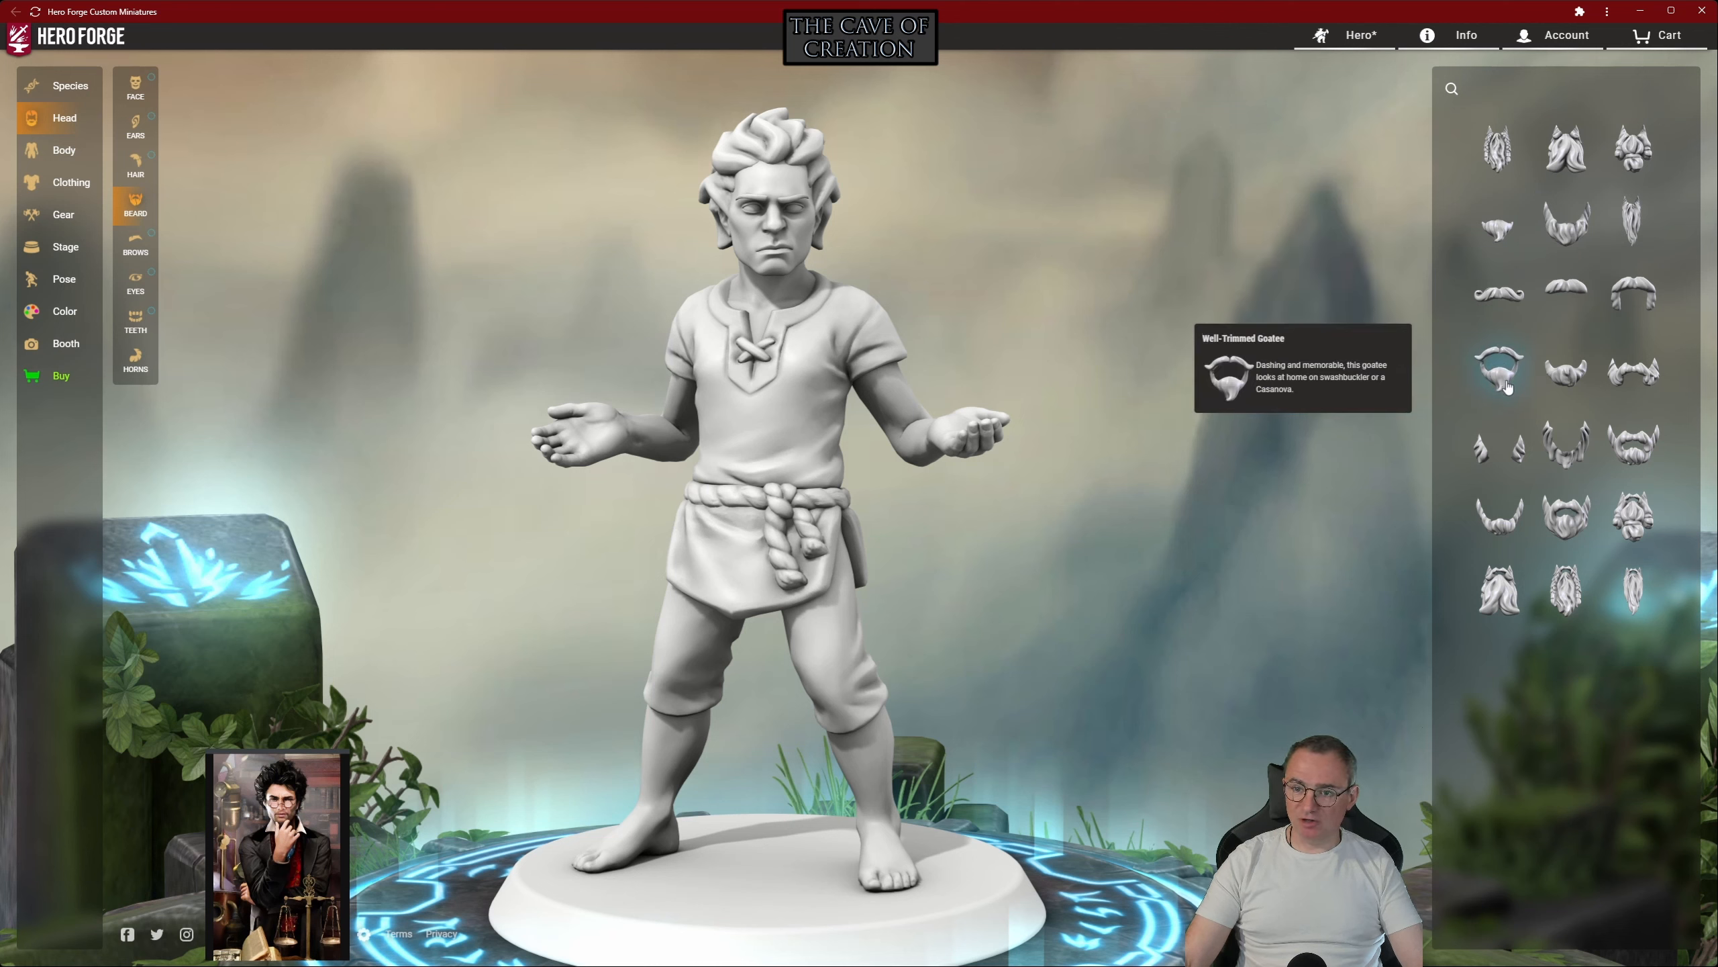
{"action": "left_click", "coordinate": [1508, 386]}
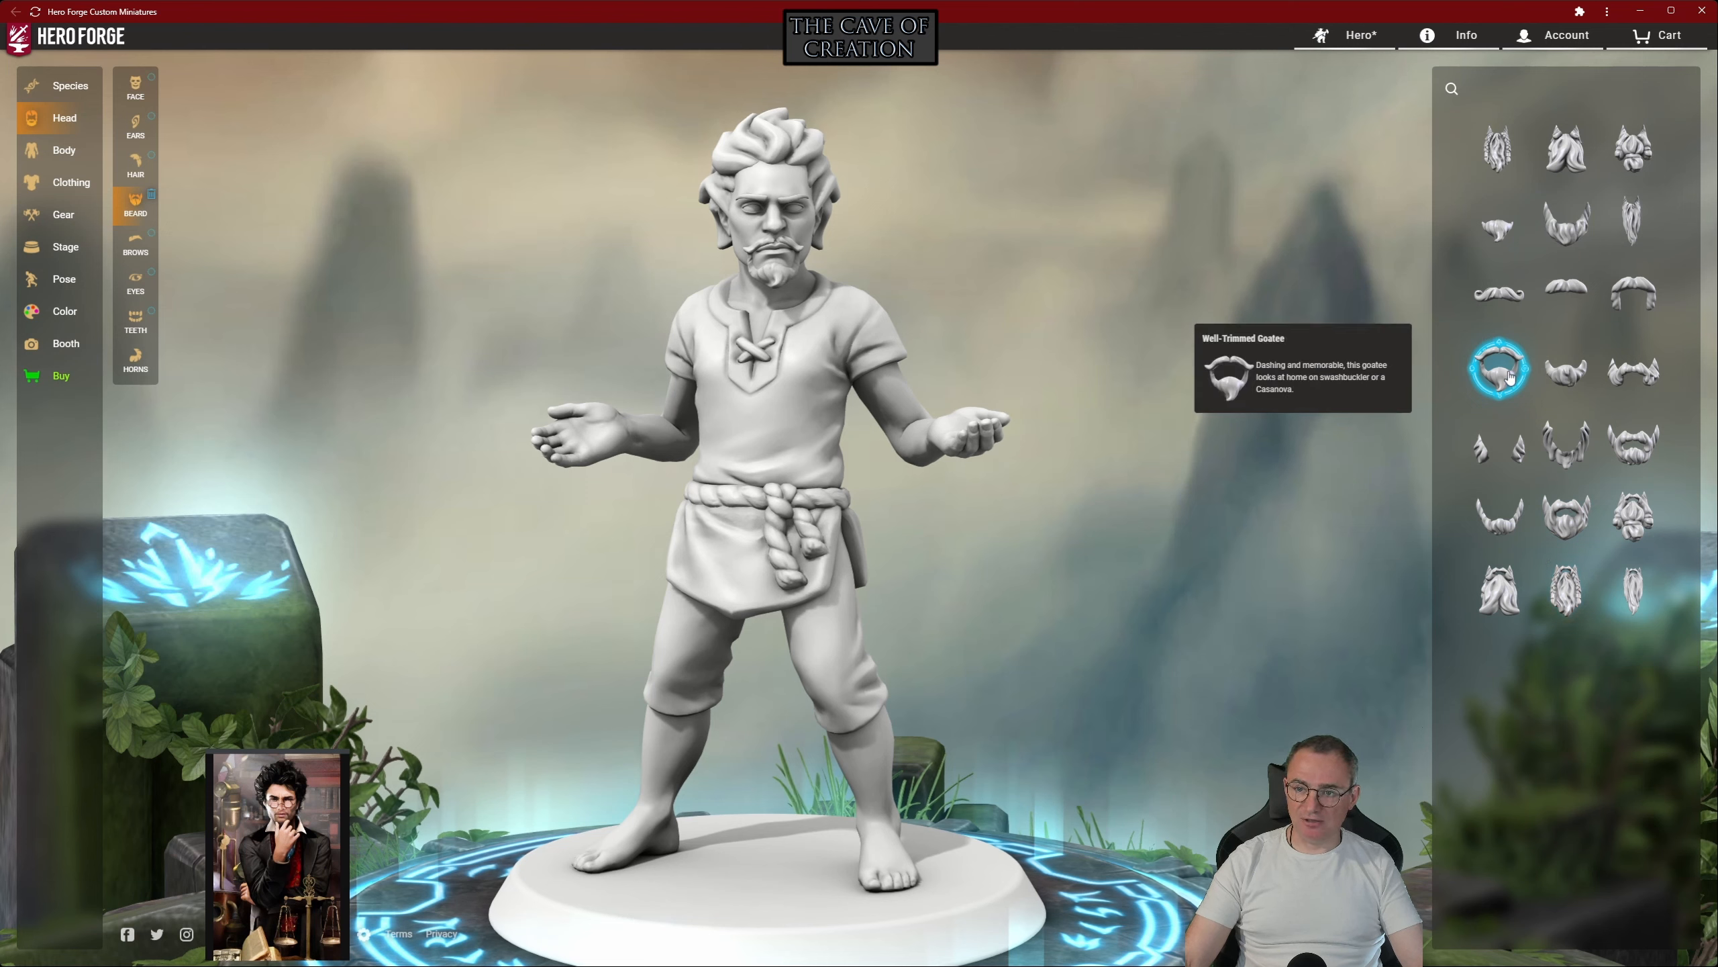
{"action": "left_click", "coordinate": [1510, 381]}
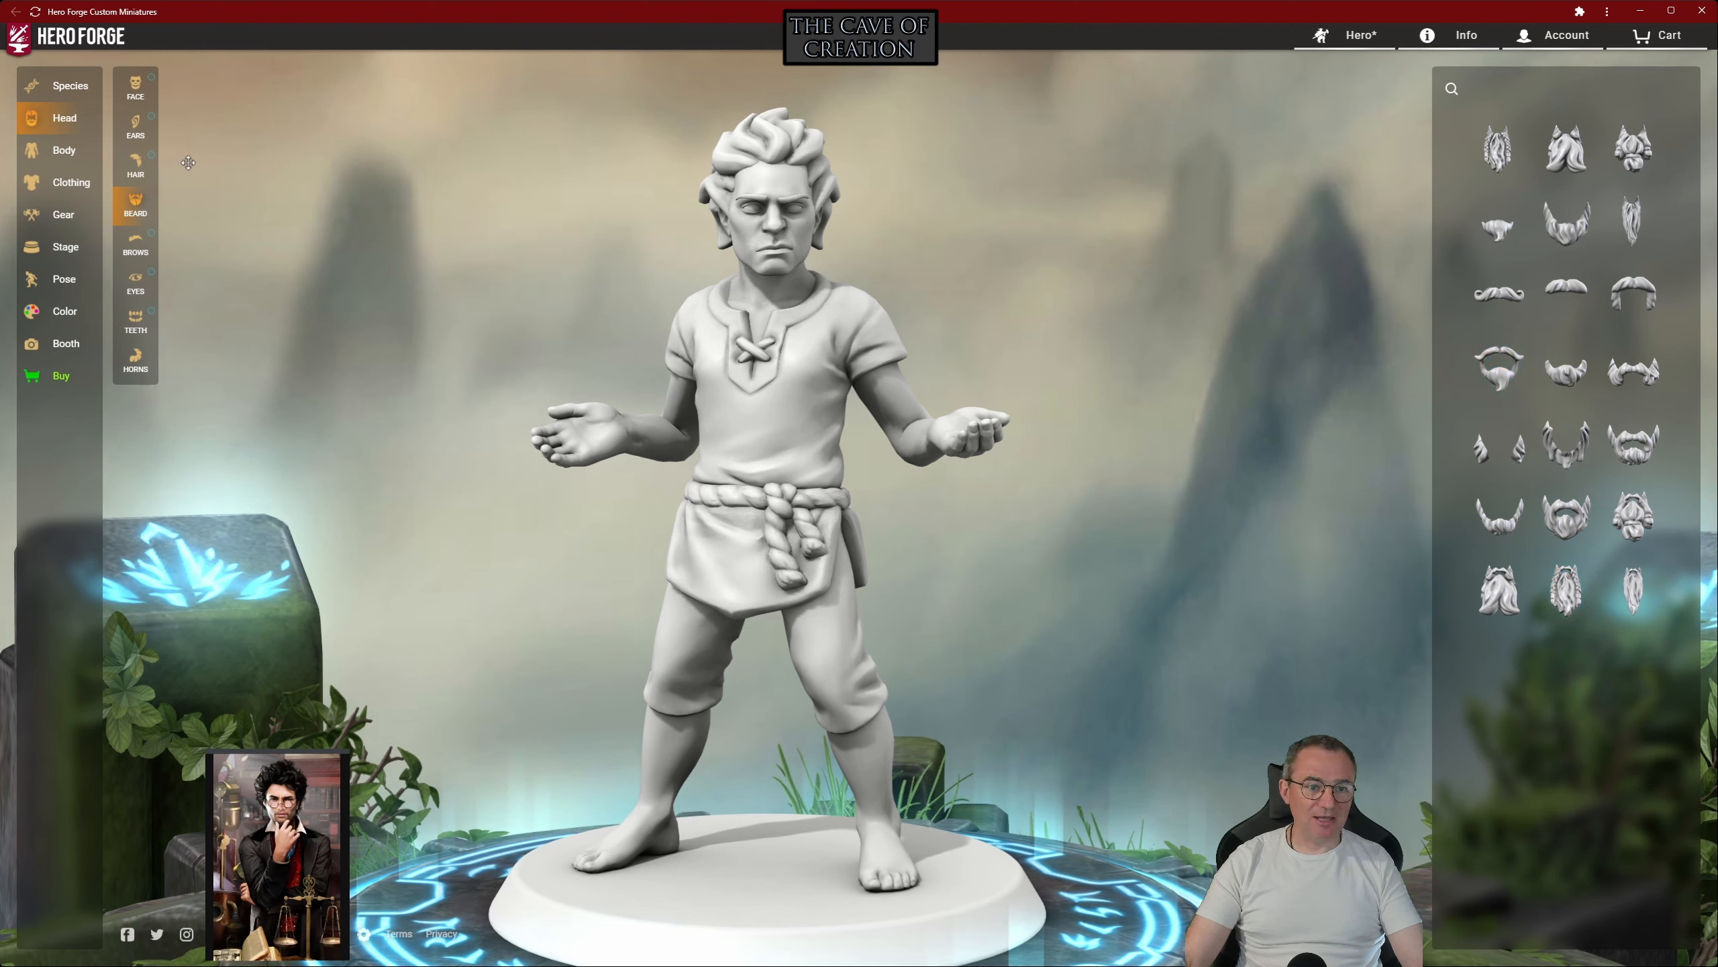
View the eyebrow options, try the two alternative eye types, and restore the organic Eyeballs
{"action": "left_click", "coordinate": [141, 252]}
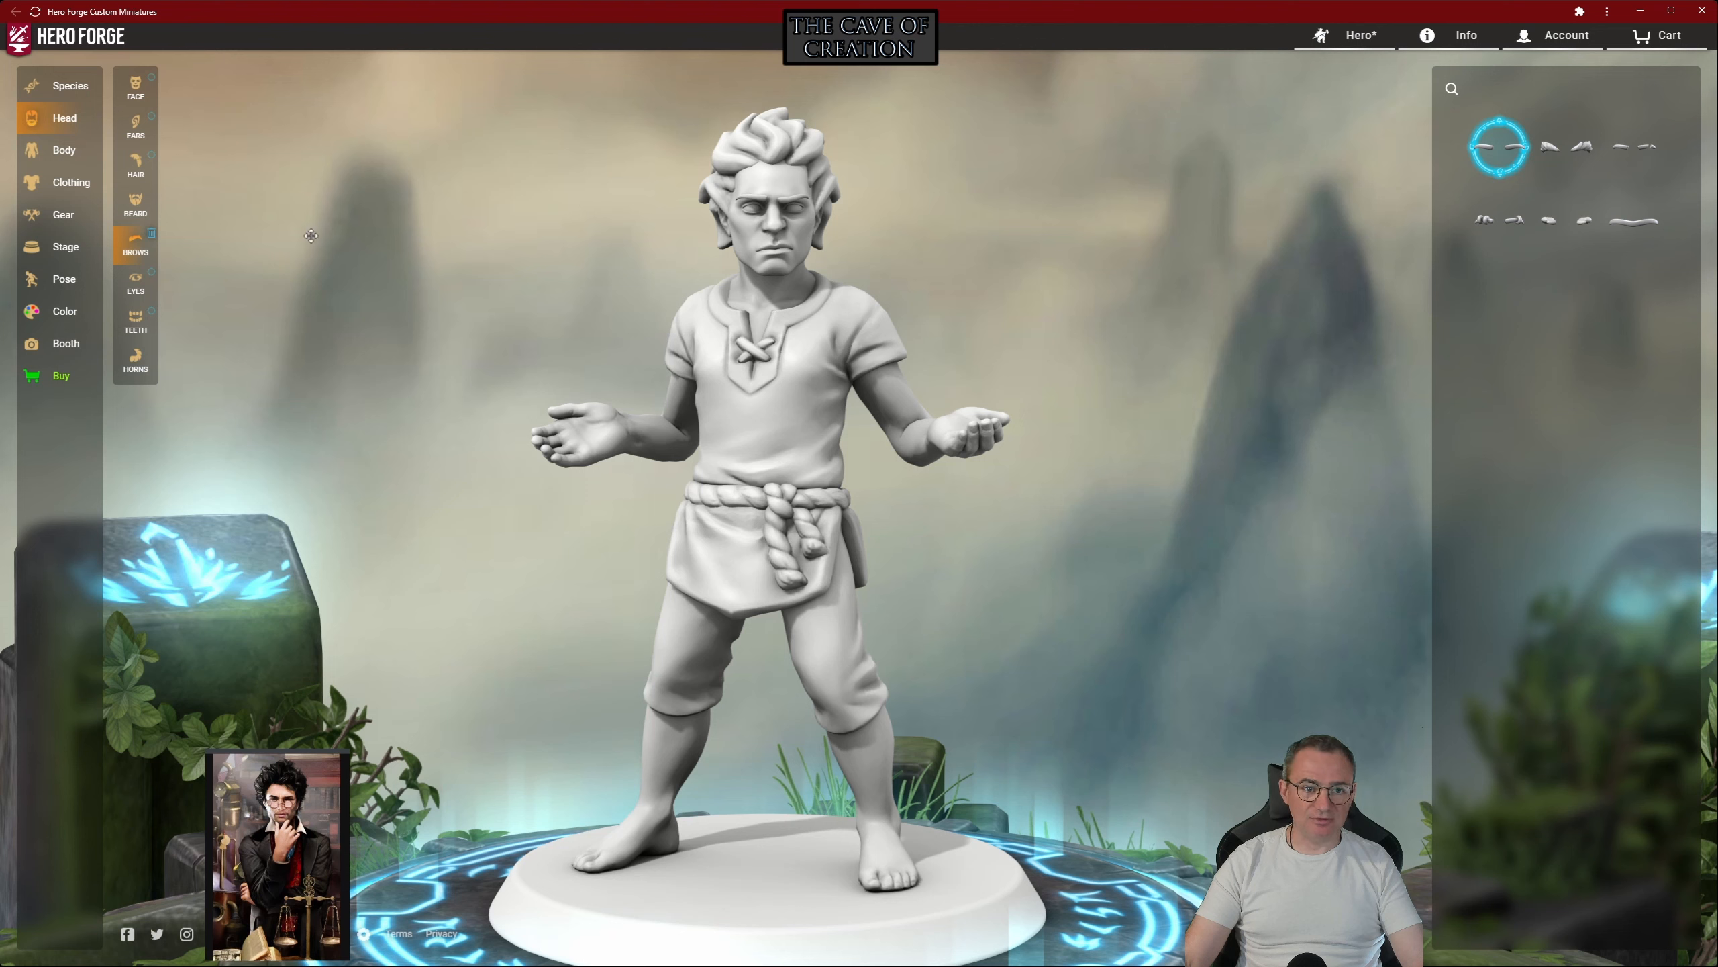
{"action": "left_click", "coordinate": [131, 290]}
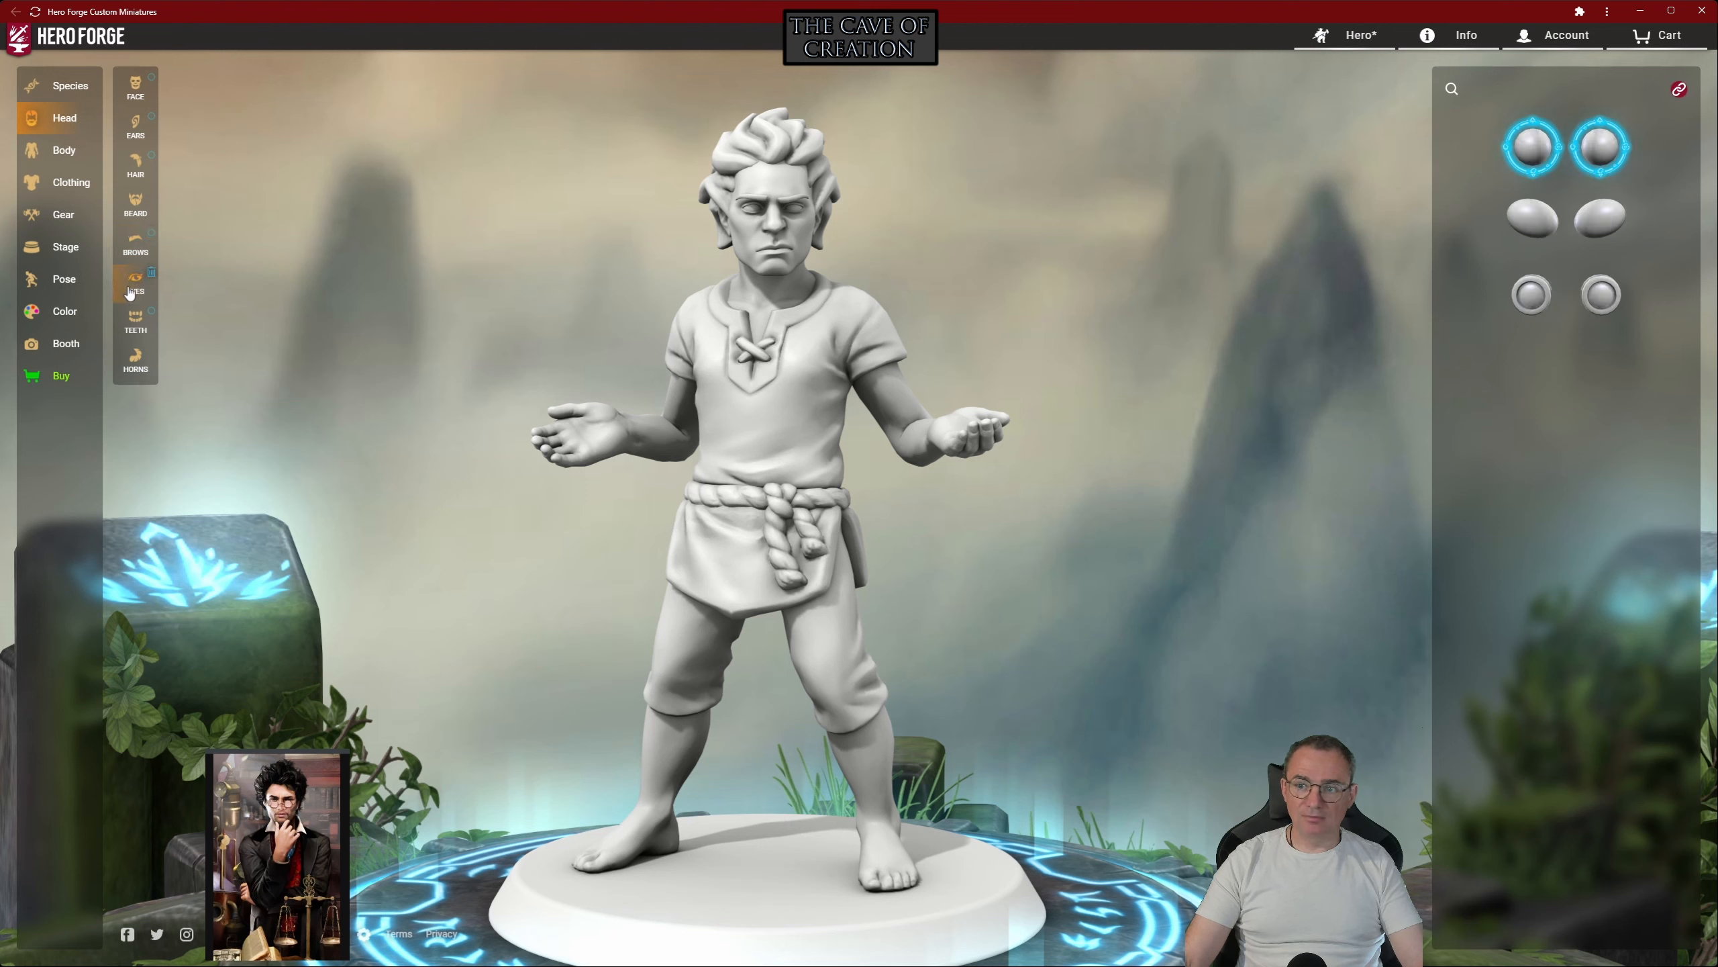
{"action": "left_click", "coordinate": [1532, 221]}
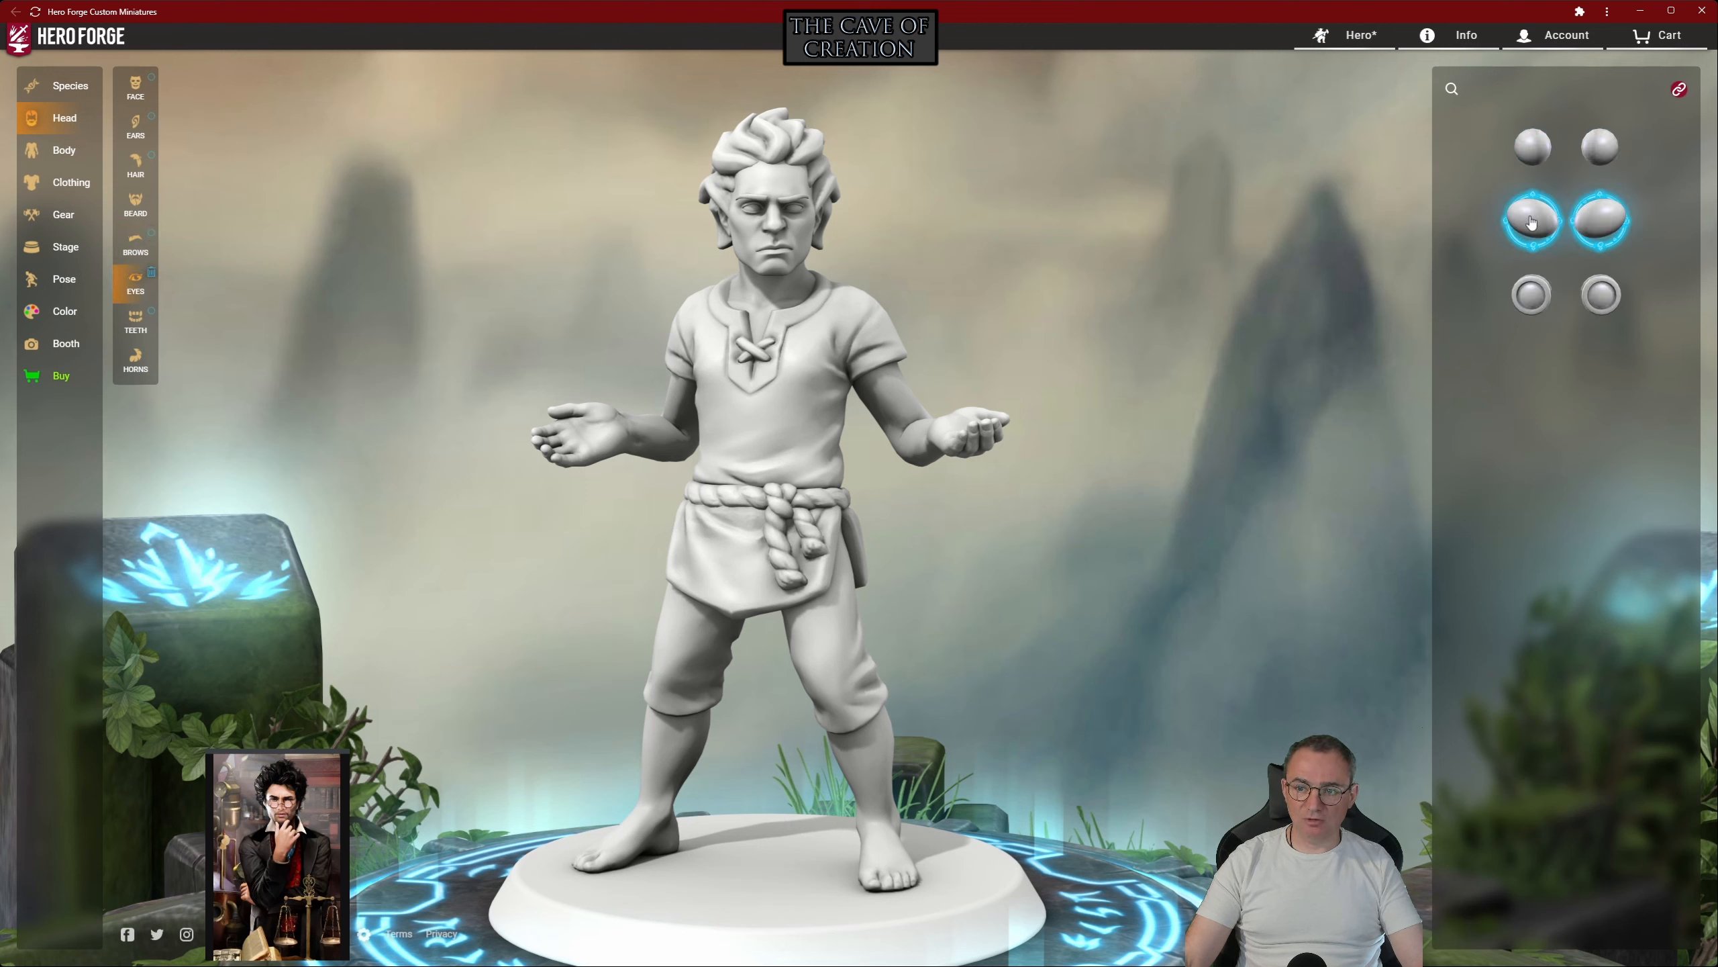
{"action": "left_click", "coordinate": [1531, 295]}
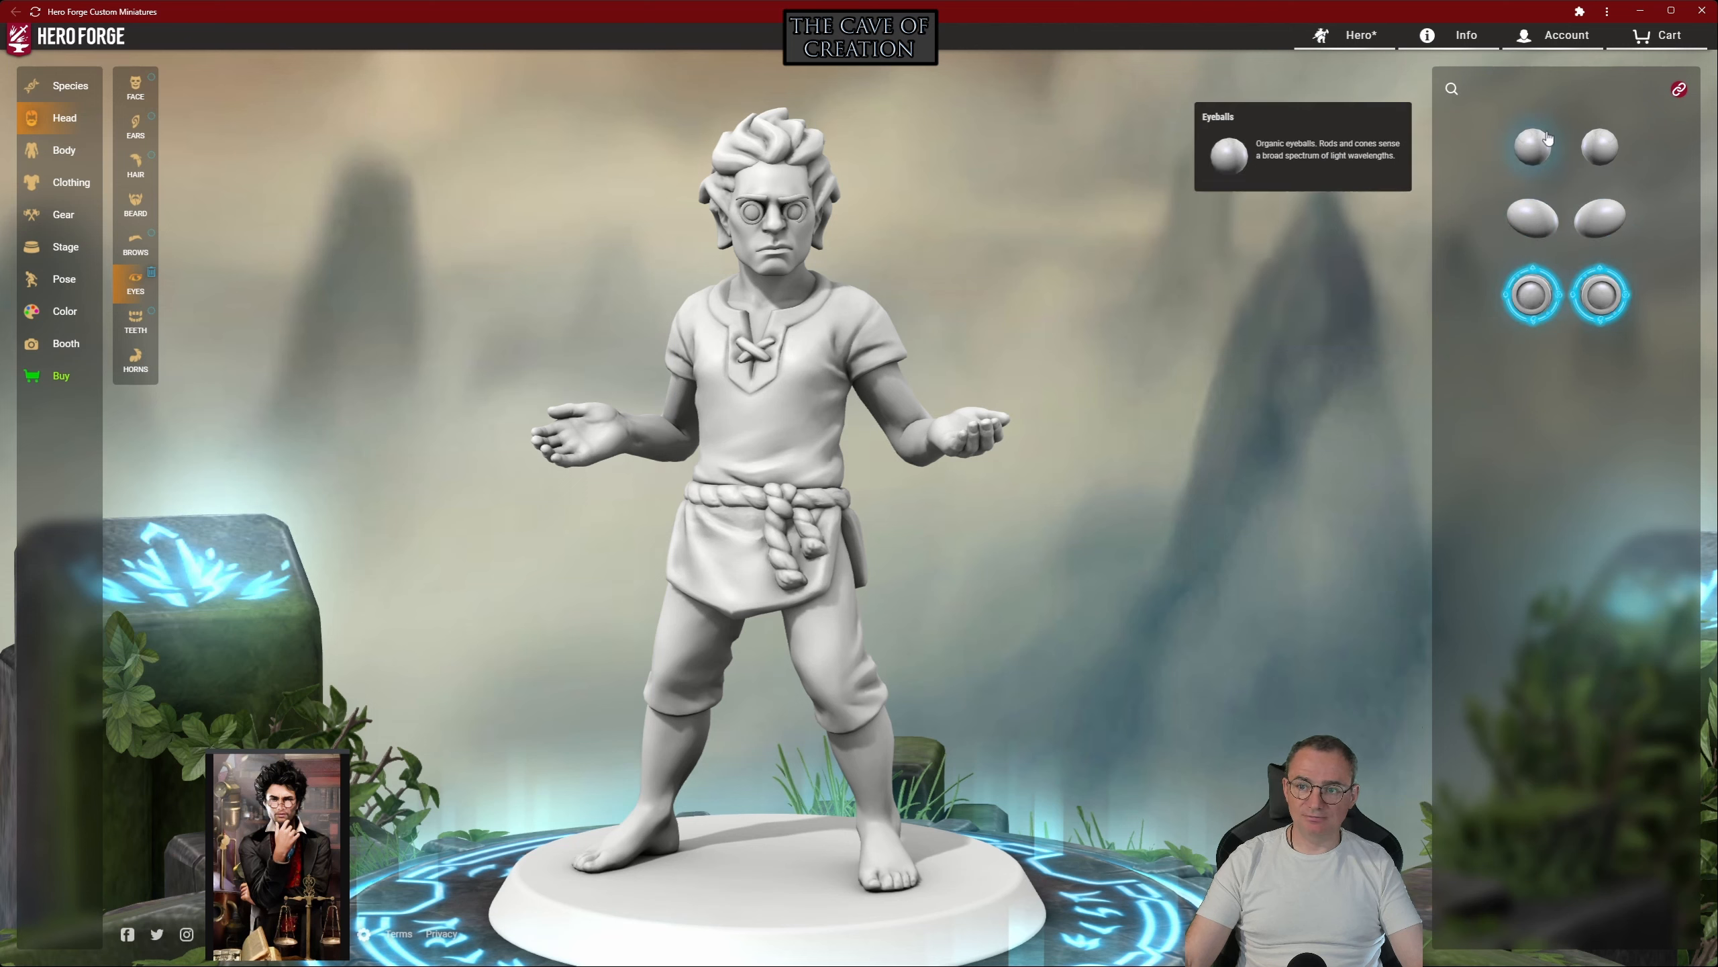
{"action": "left_click", "coordinate": [1548, 139]}
Set the character's teeth to Articulated Teeth and view the horn options
{"action": "left_click", "coordinate": [136, 321]}
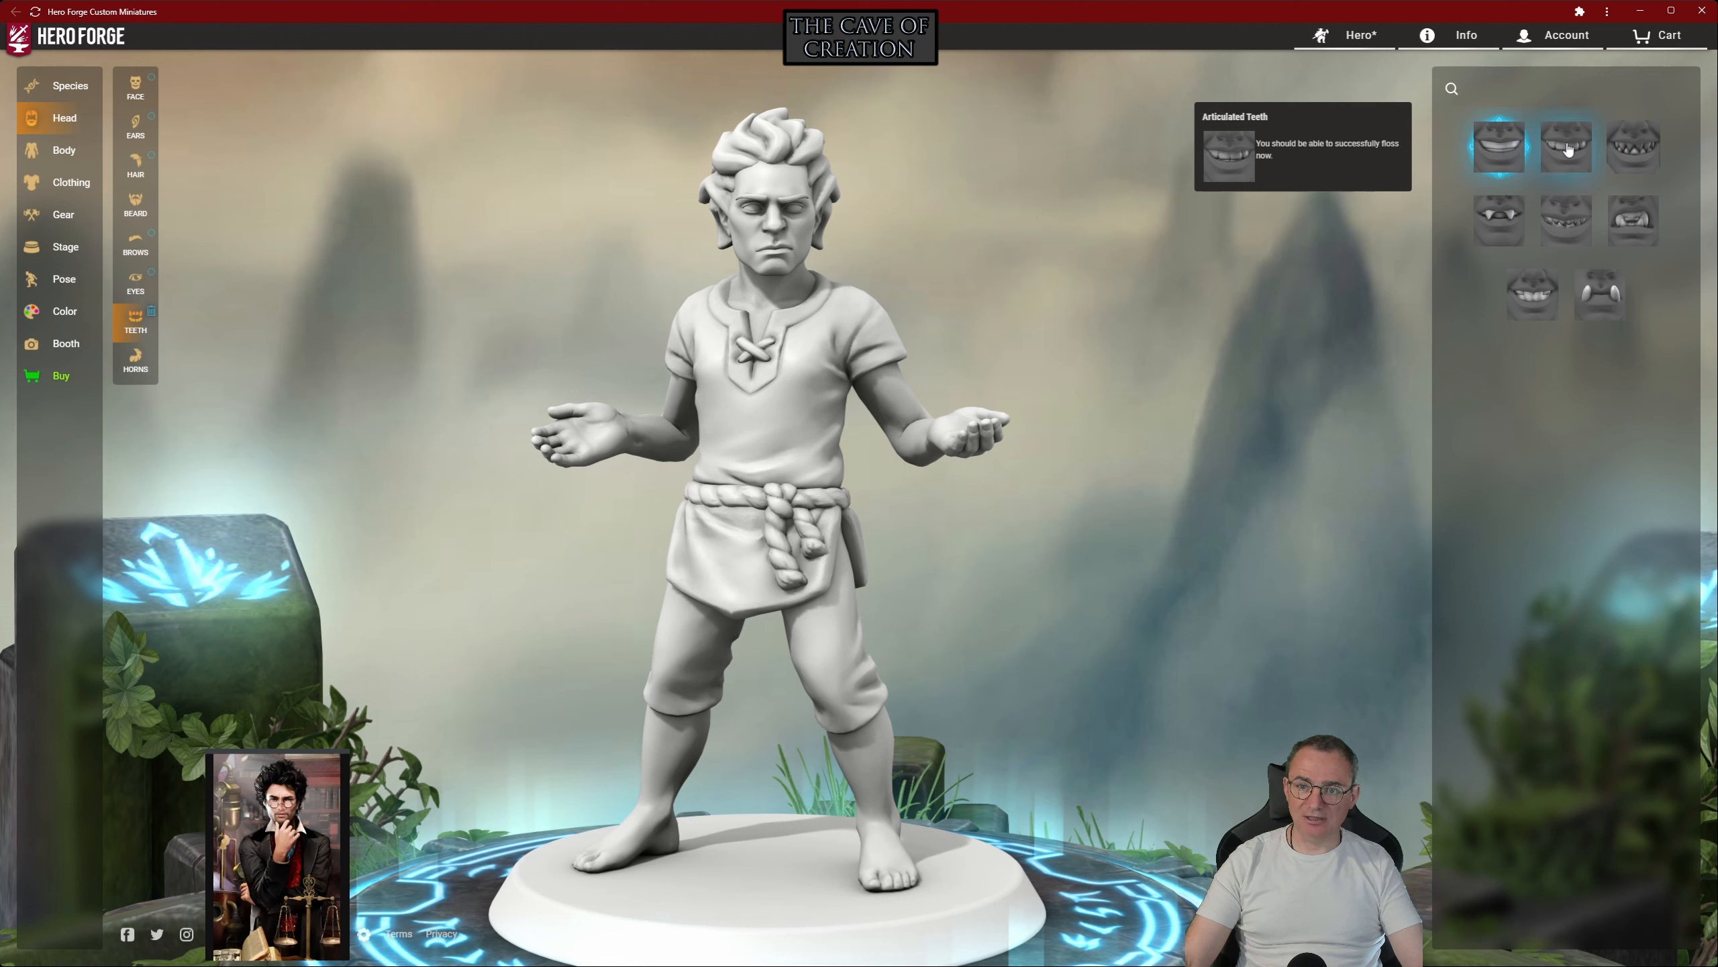
{"action": "left_click", "coordinate": [1568, 149]}
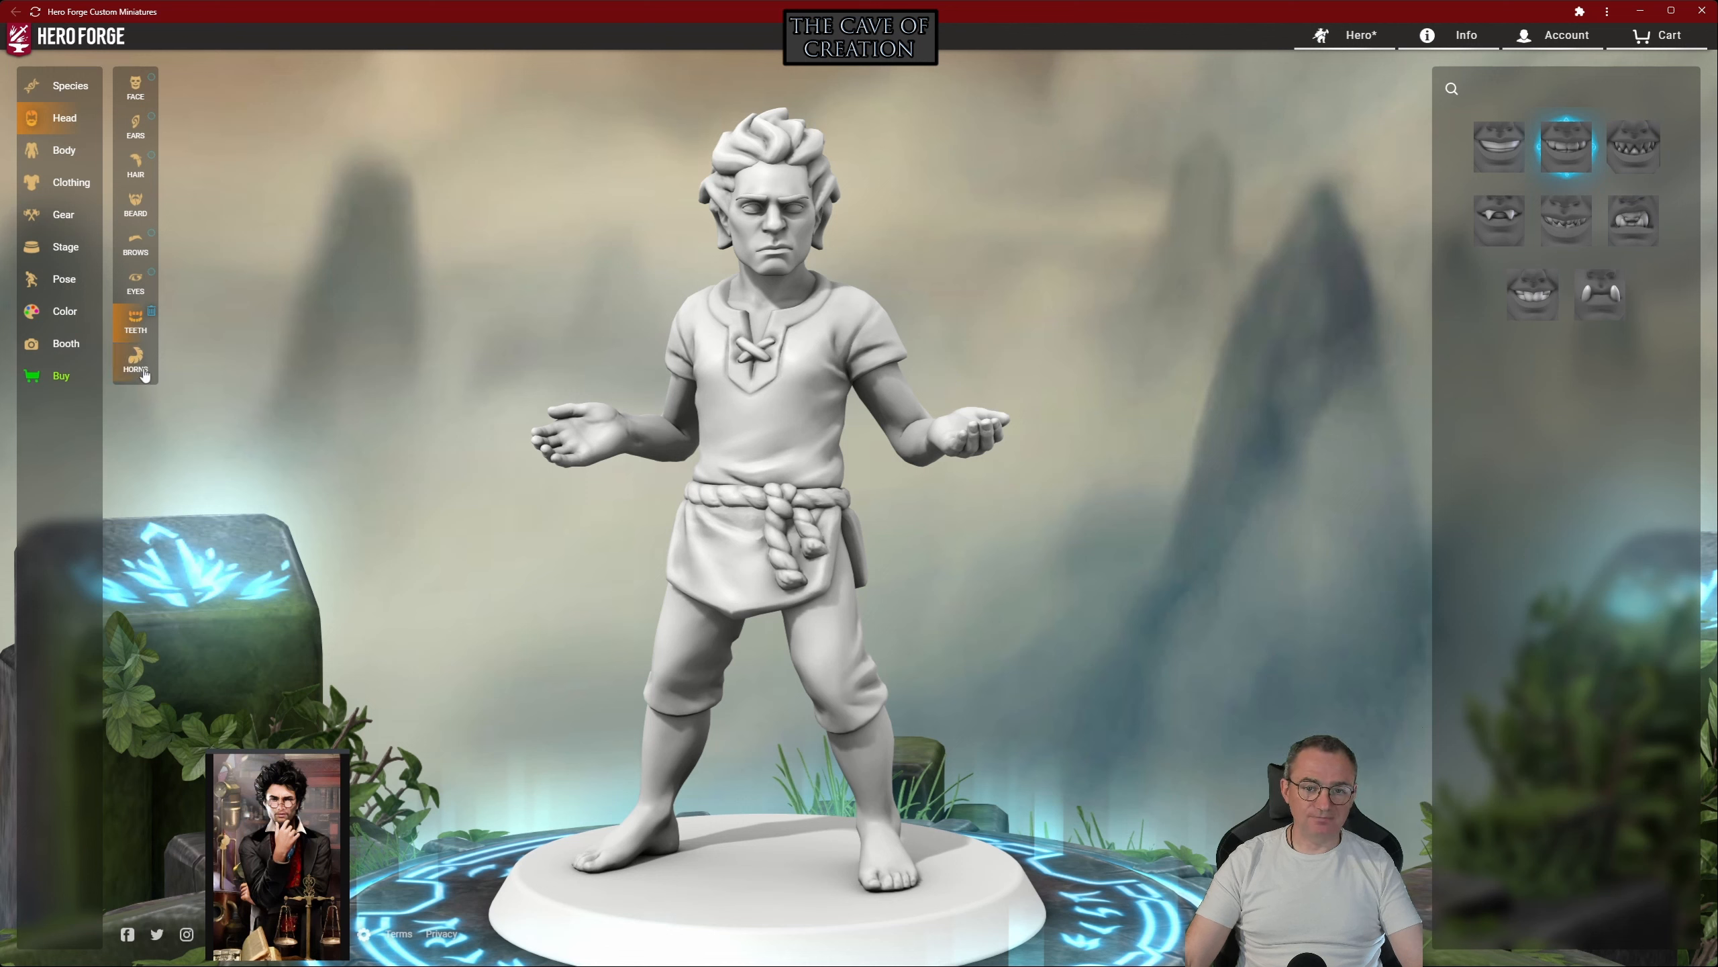
{"action": "left_click", "coordinate": [144, 374]}
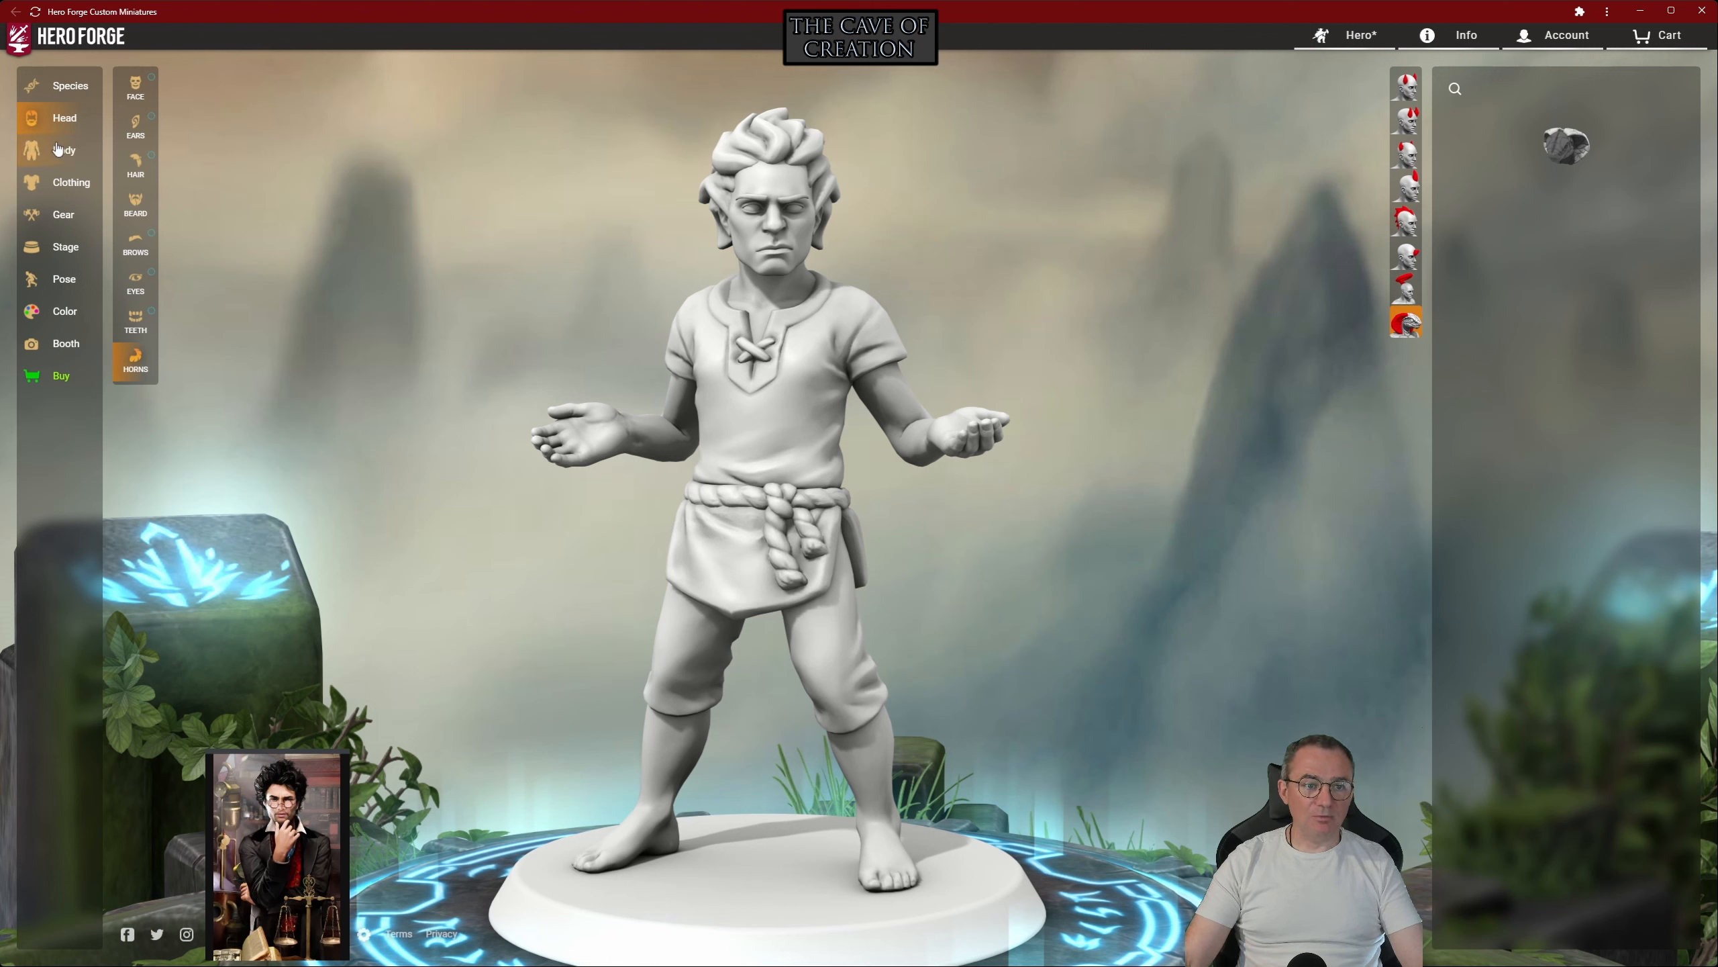
Try the six-armed variant of the torso and return the body to two arms
{"action": "left_click", "coordinate": [60, 153]}
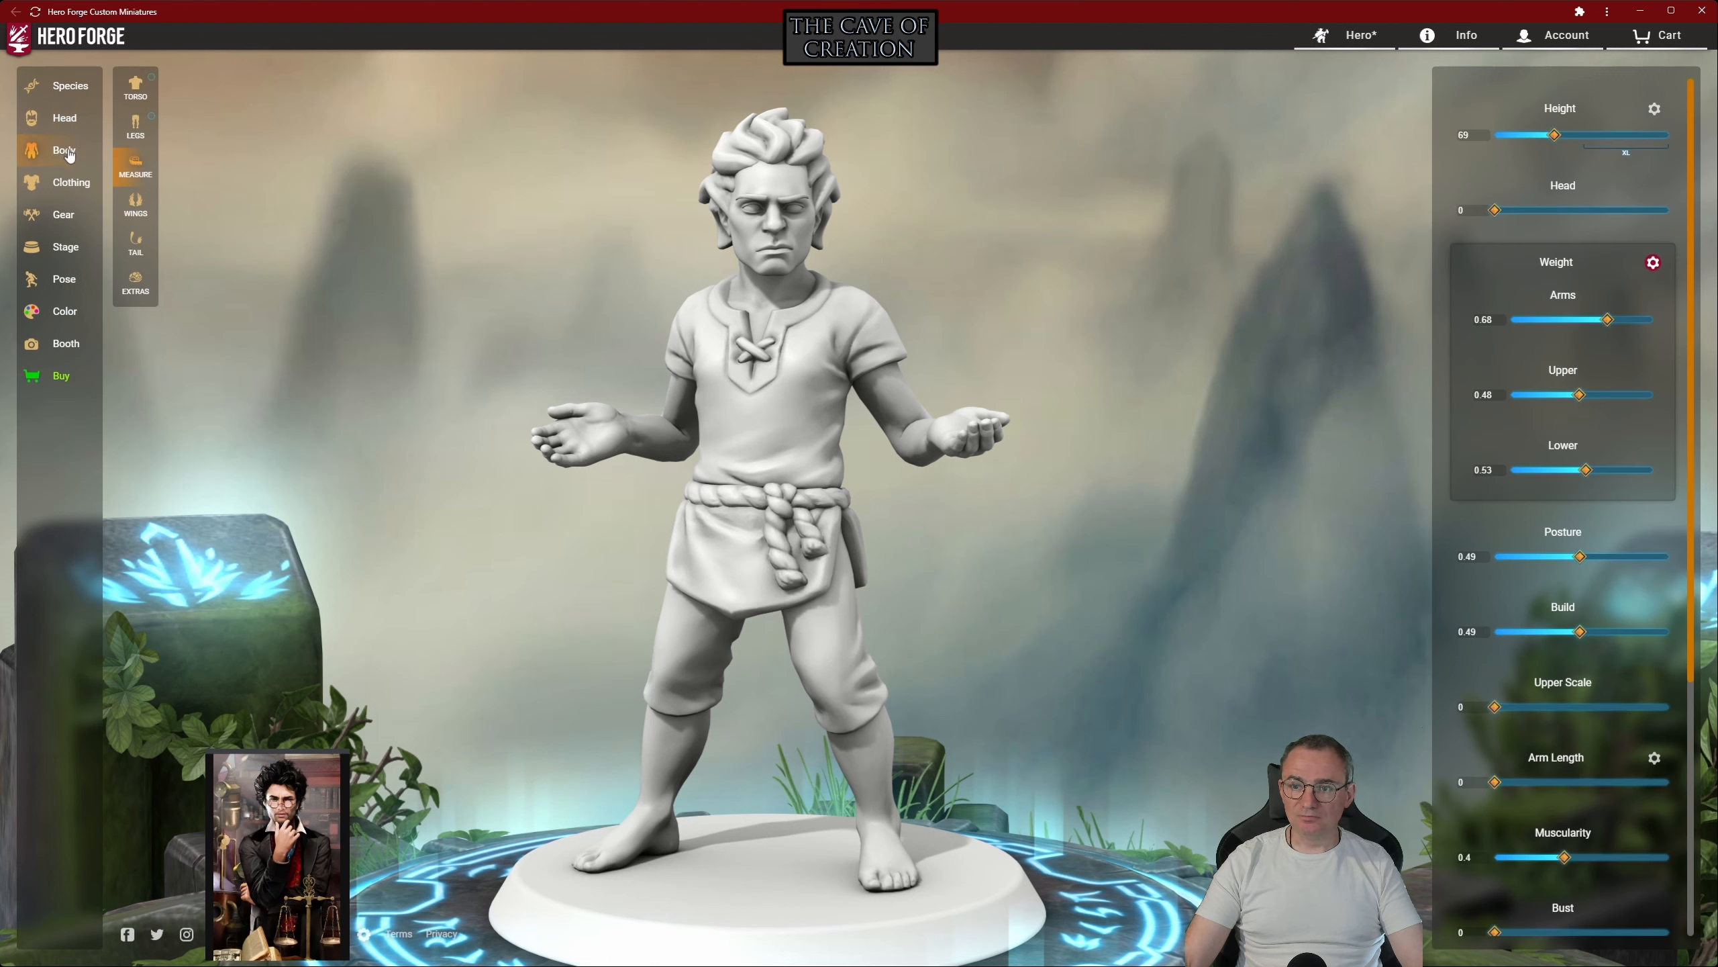
{"action": "left_click", "coordinate": [135, 87]}
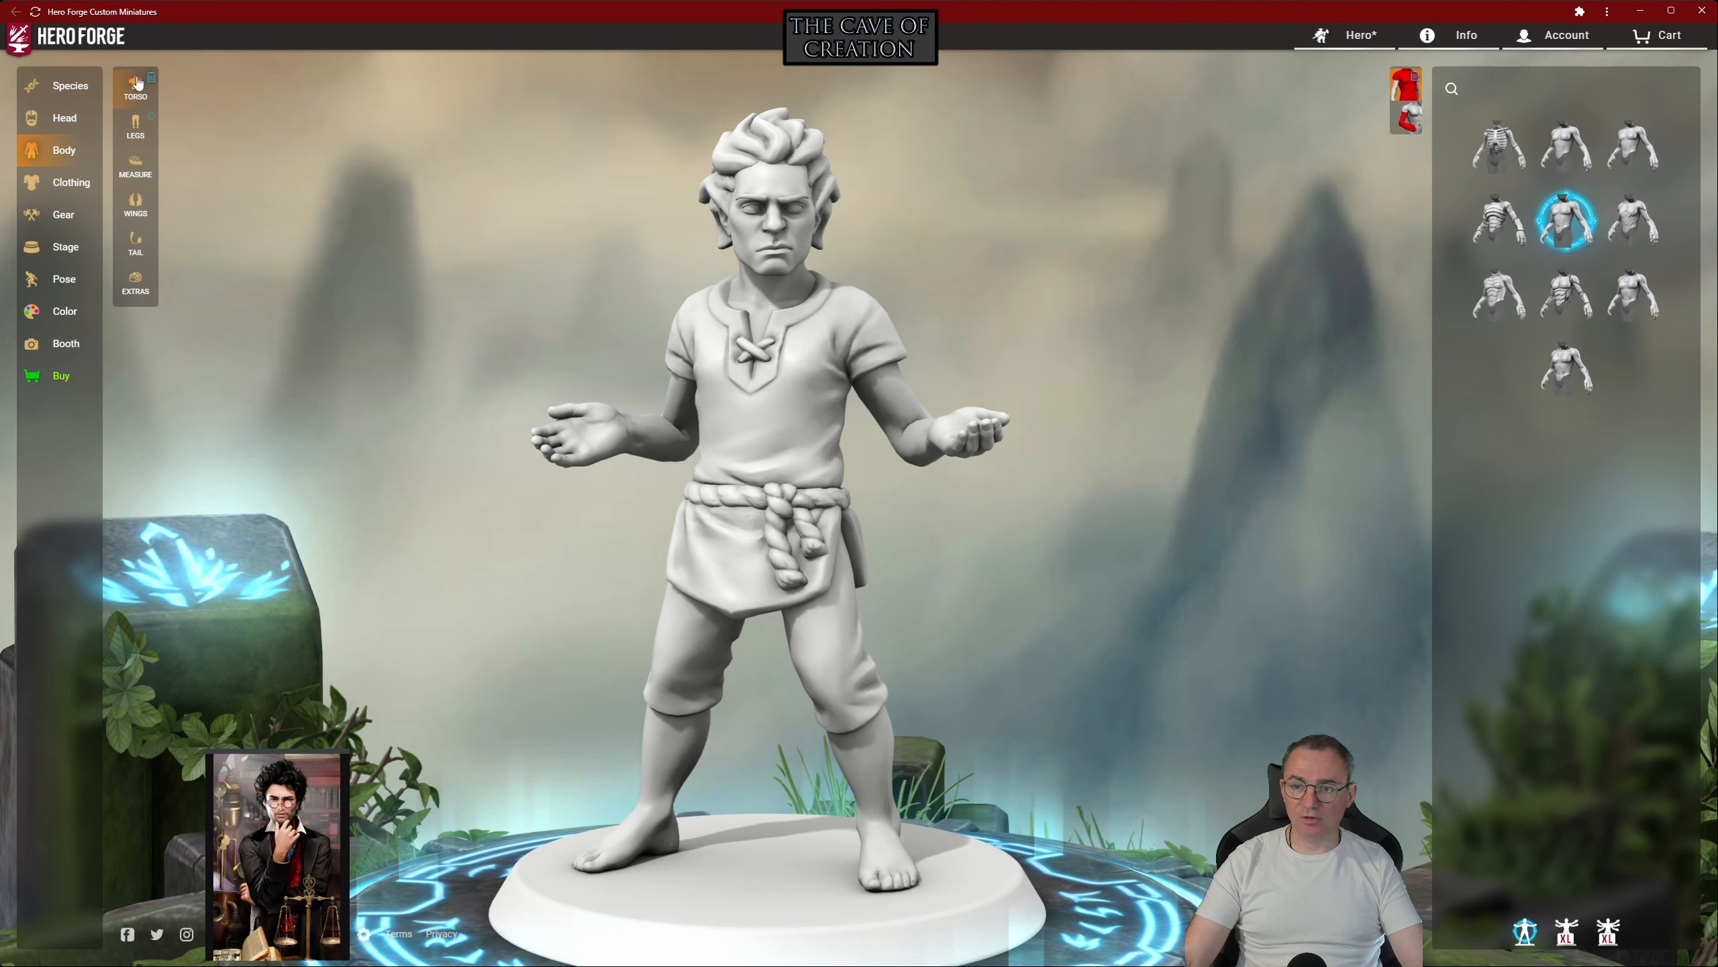
{"action": "left_click", "coordinate": [1609, 935]}
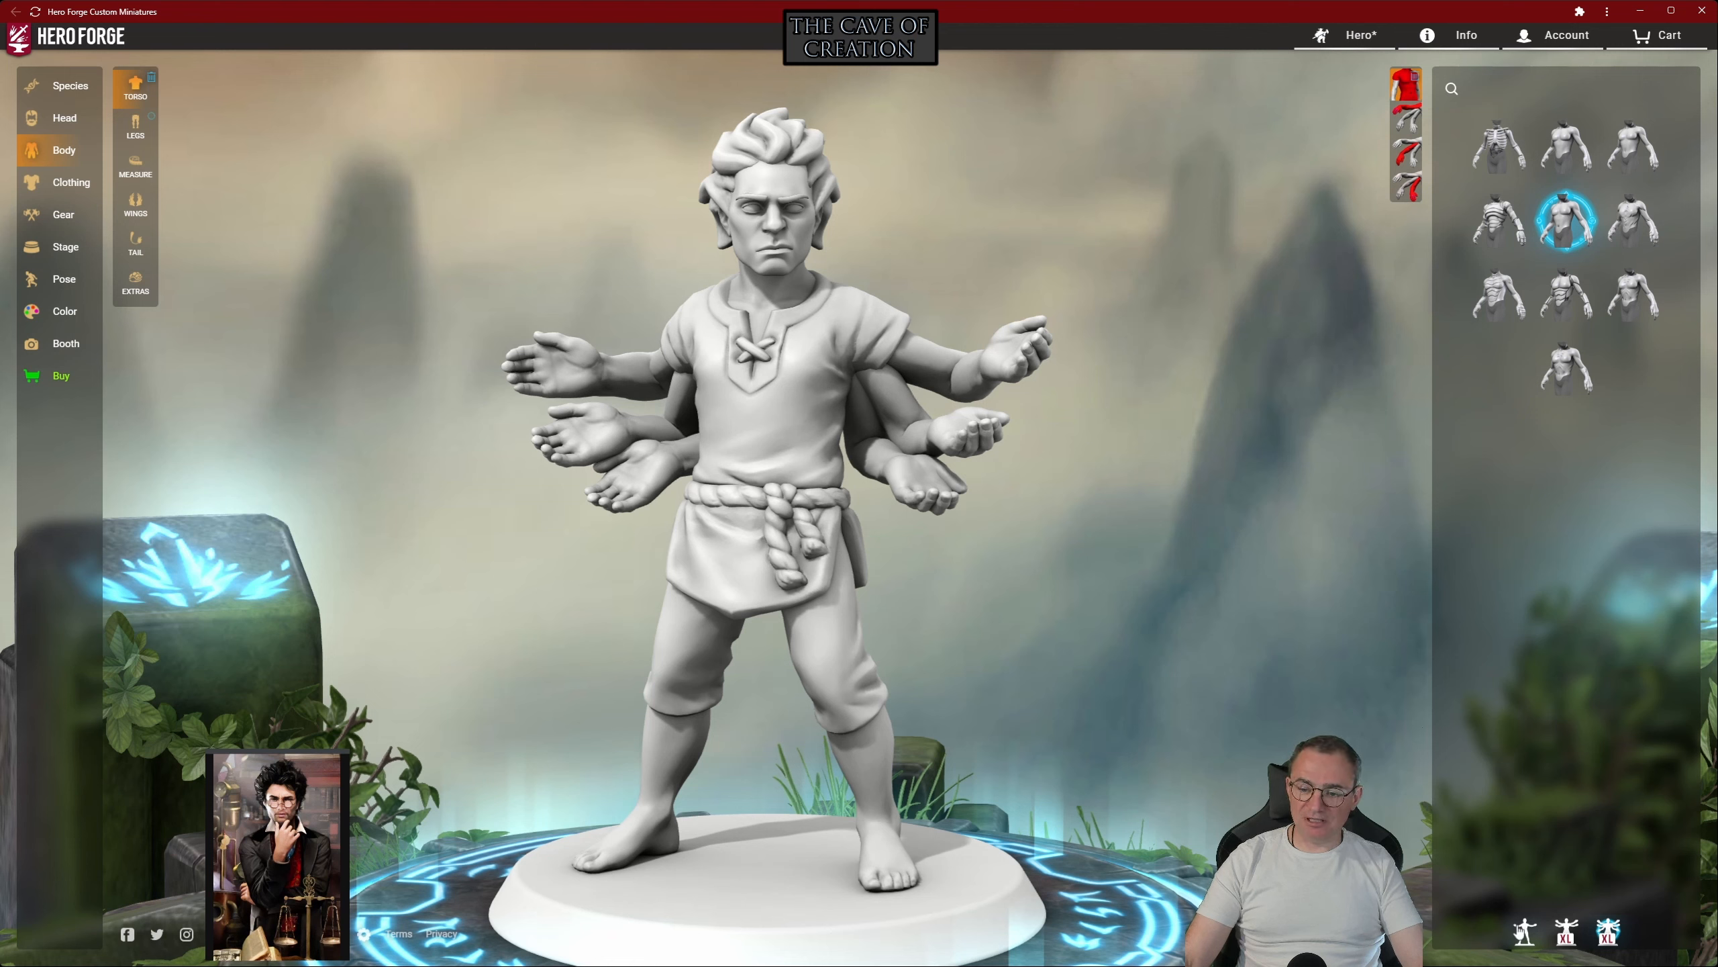
{"action": "left_click", "coordinate": [1525, 933]}
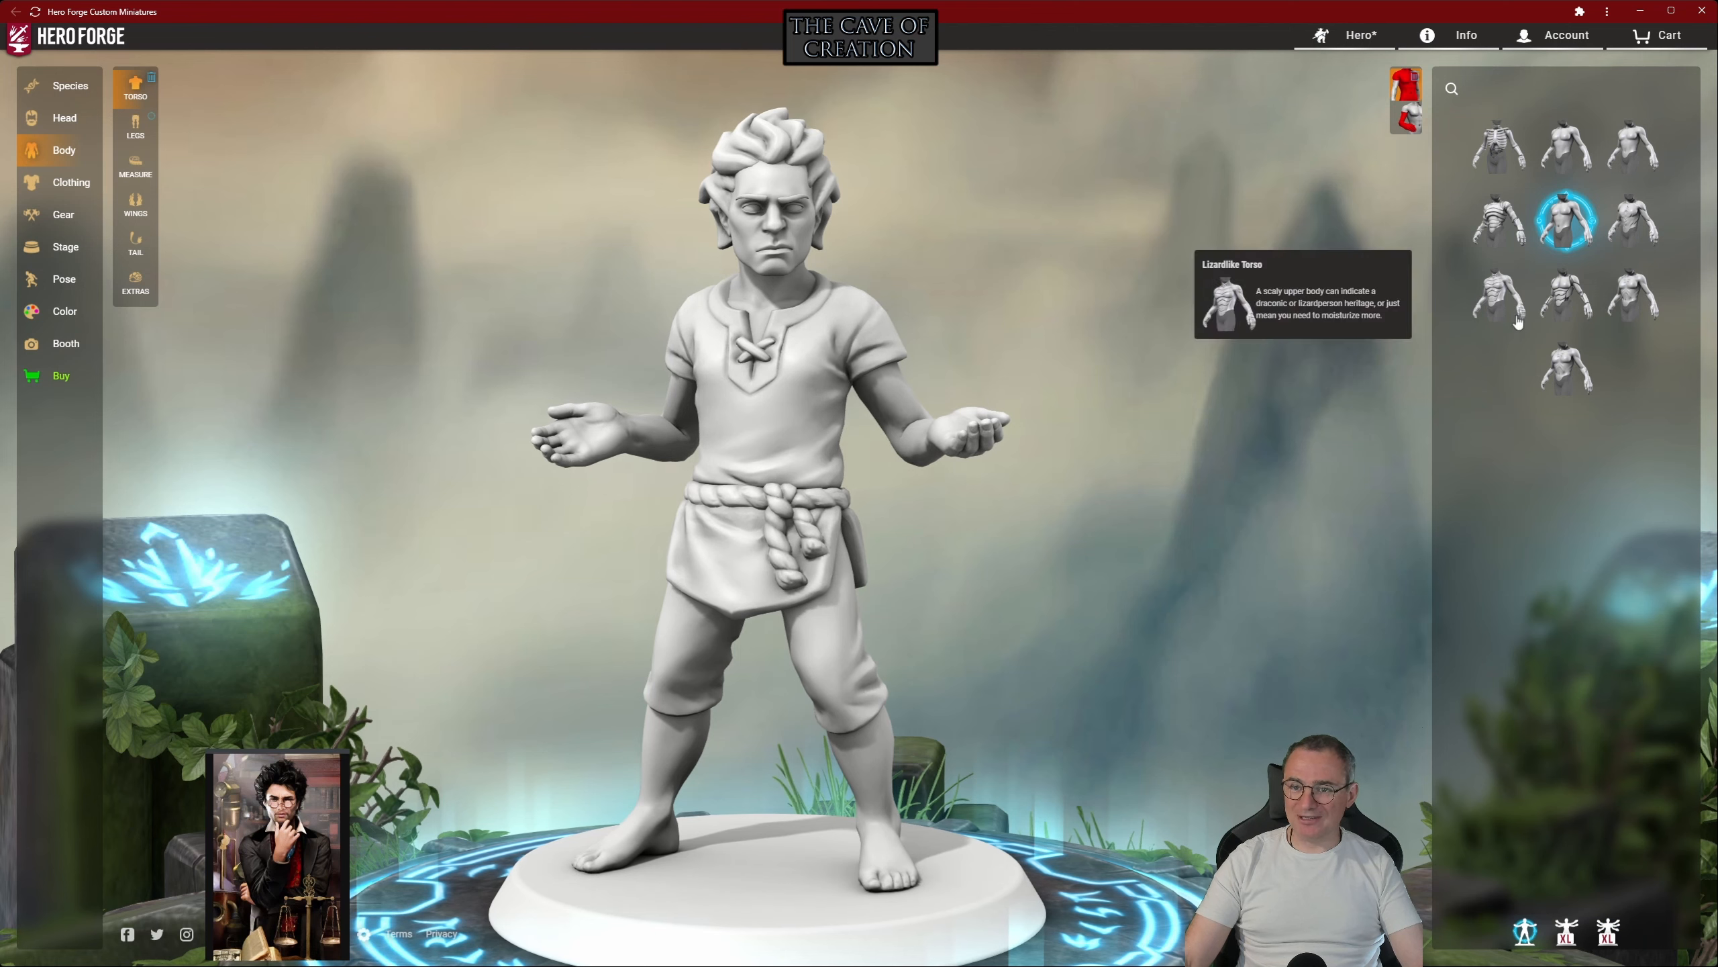
Try the mechanical torso on the character and restore the Humanoid Torso
{"action": "left_click", "coordinate": [1633, 222]}
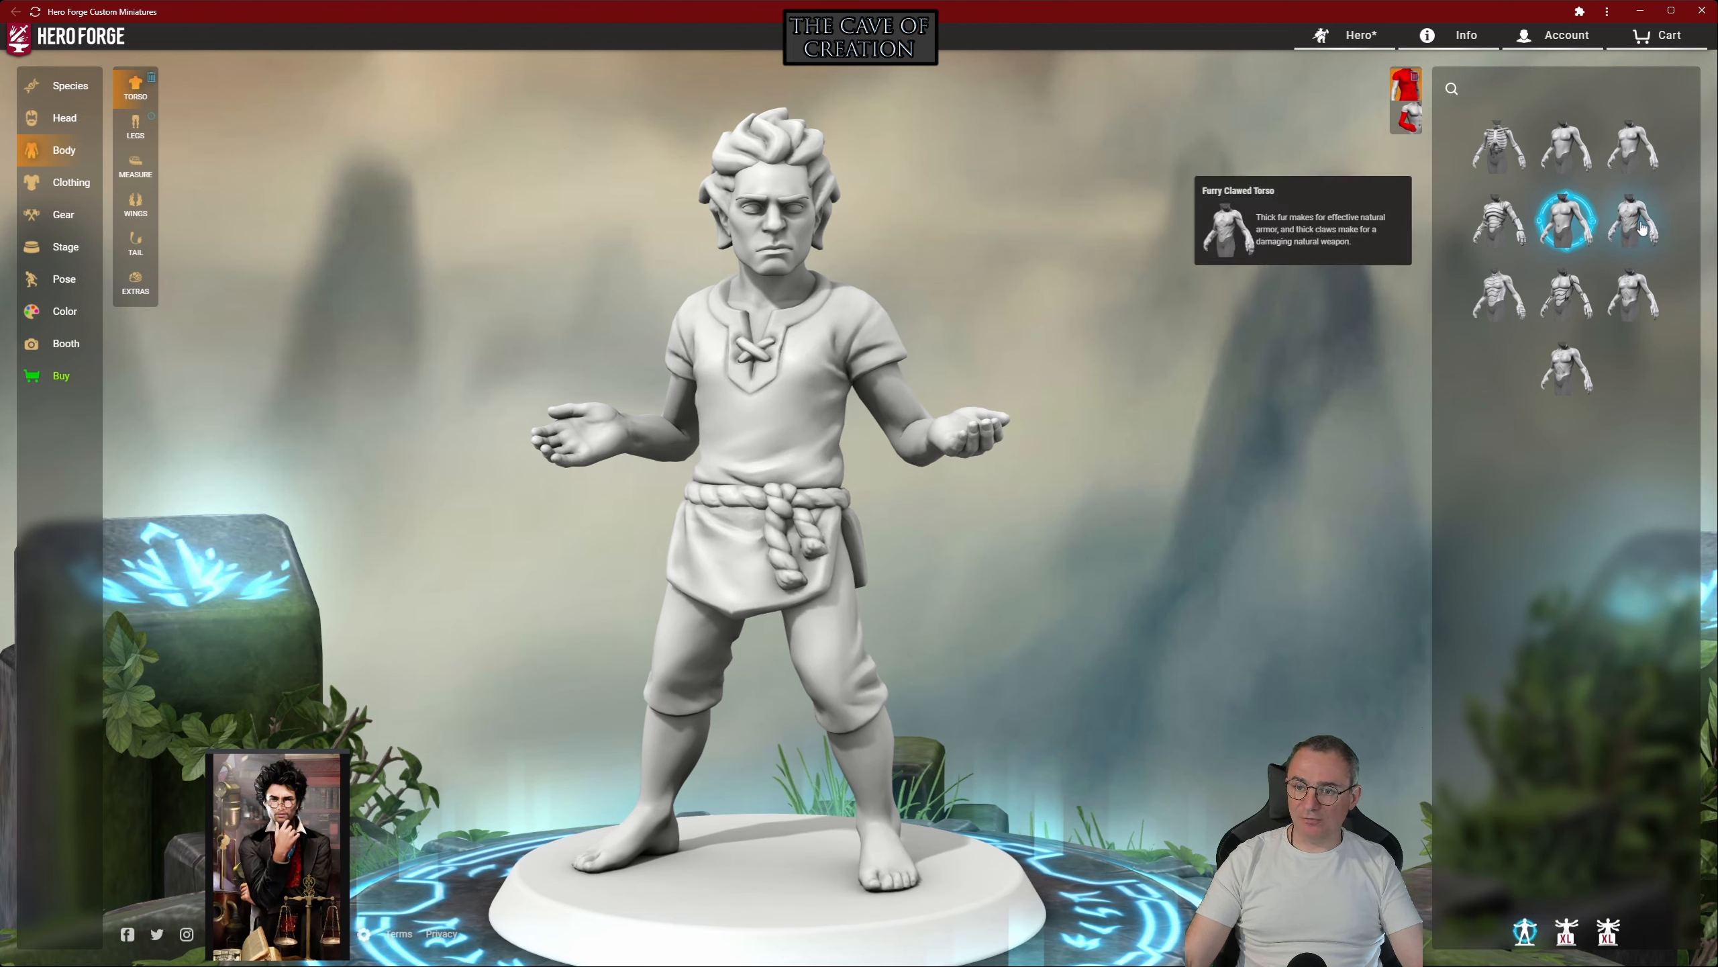
{"action": "left_click", "coordinate": [1578, 300]}
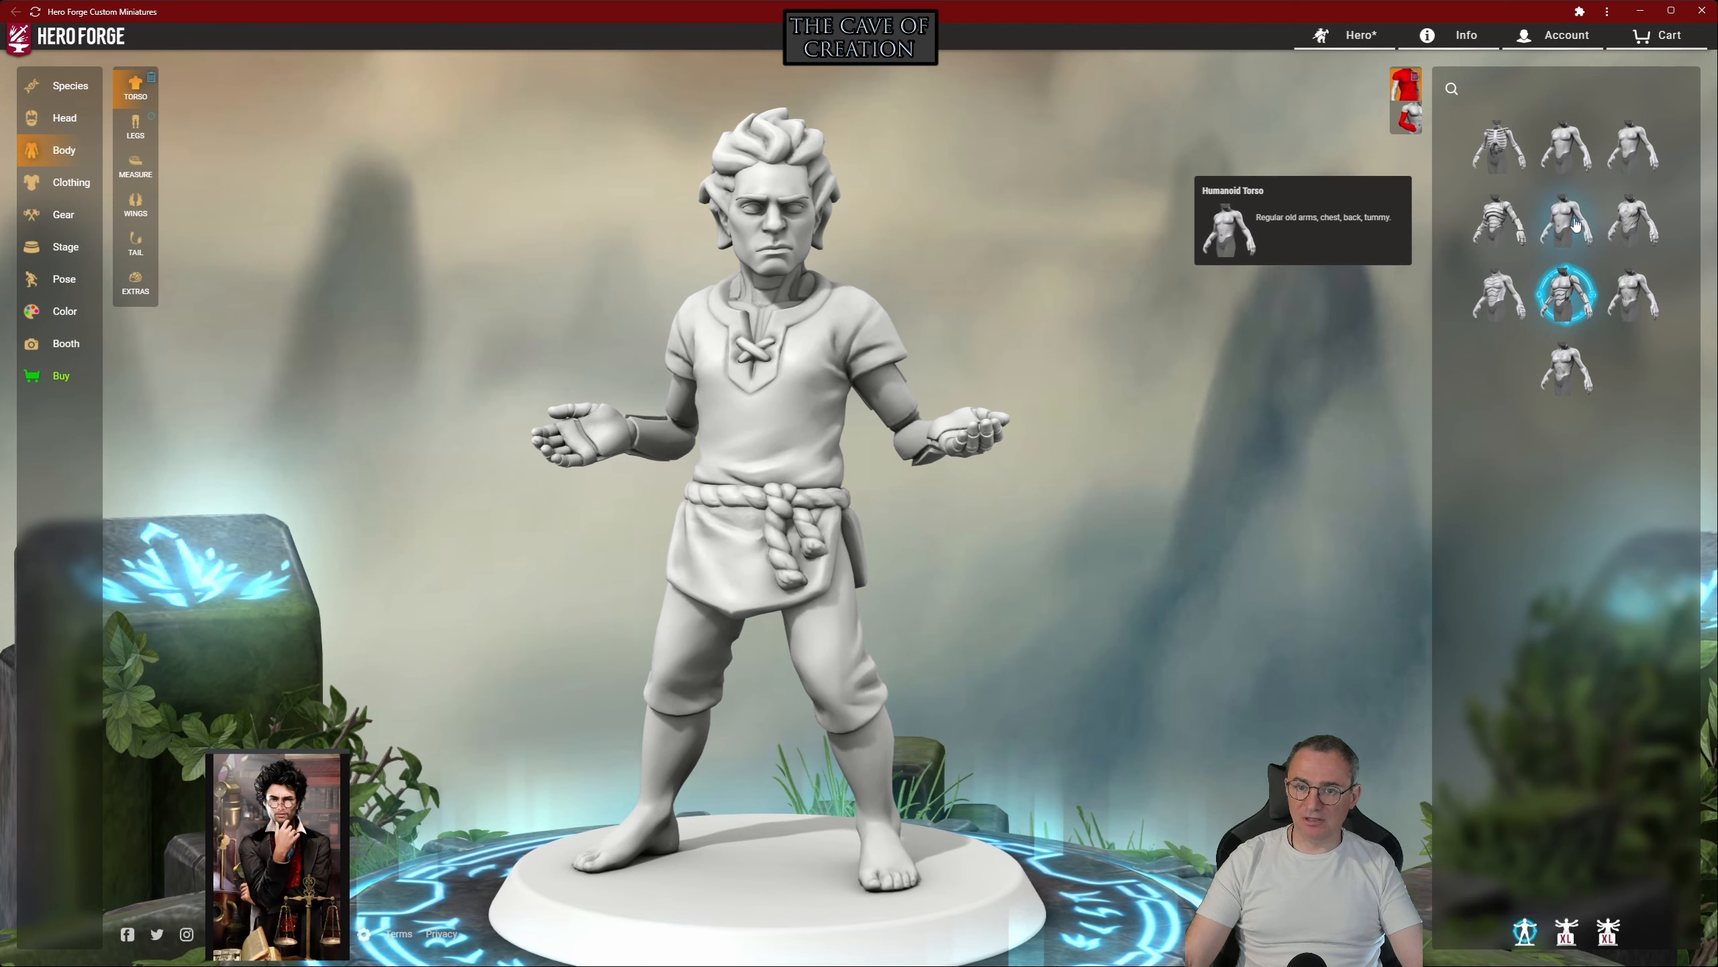
{"action": "left_click", "coordinate": [1575, 225]}
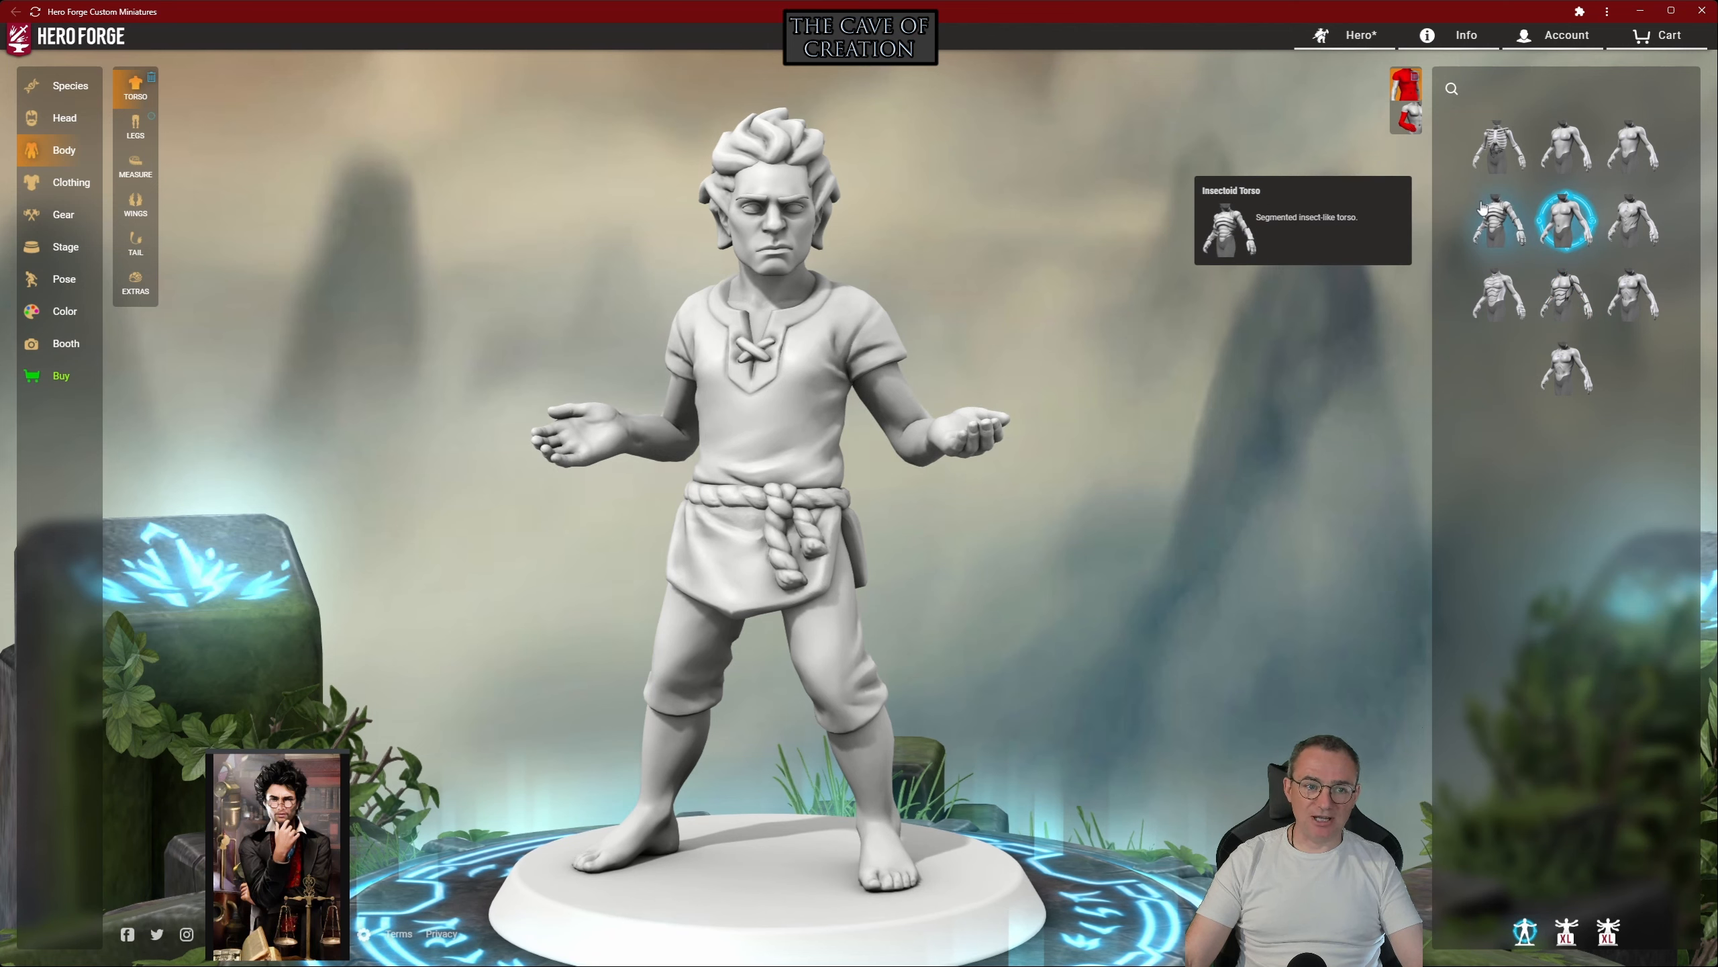
Replace the character's left arm with the Clawed Robotic Arm and inspect it from the side
{"action": "left_click", "coordinate": [1407, 129]}
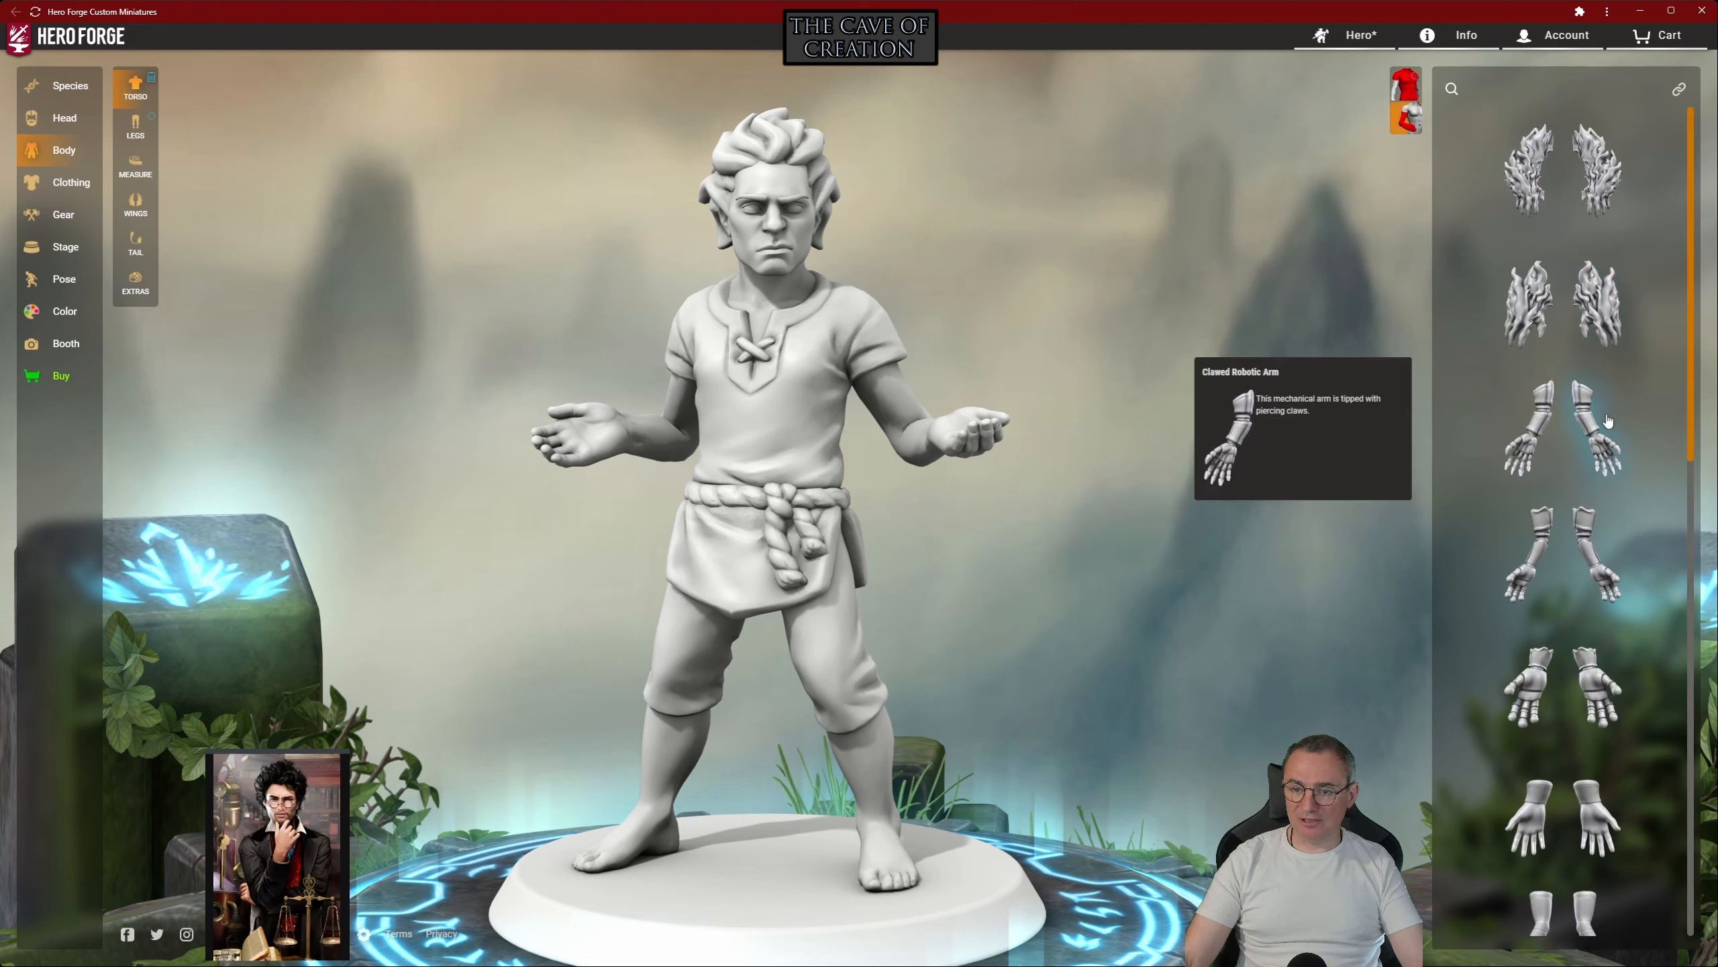
{"action": "left_click", "coordinate": [1602, 419]}
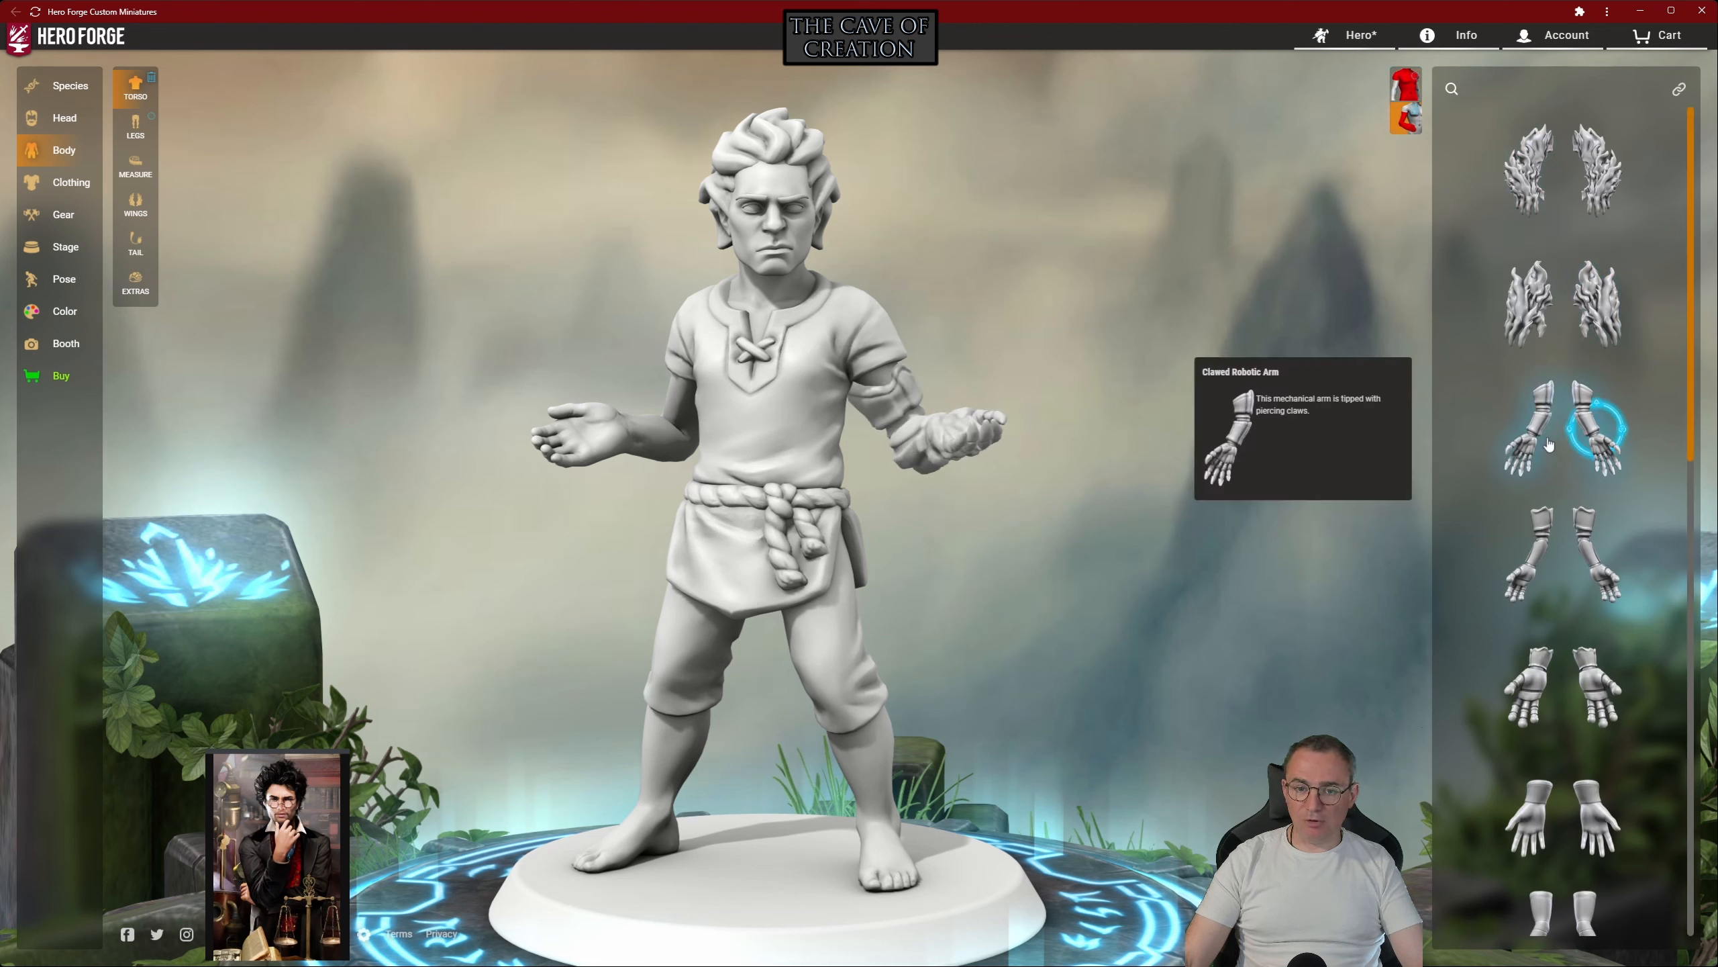
{"action": "left_click_drag", "start_coordinate": [1185, 277], "coordinate": [914, 272]}
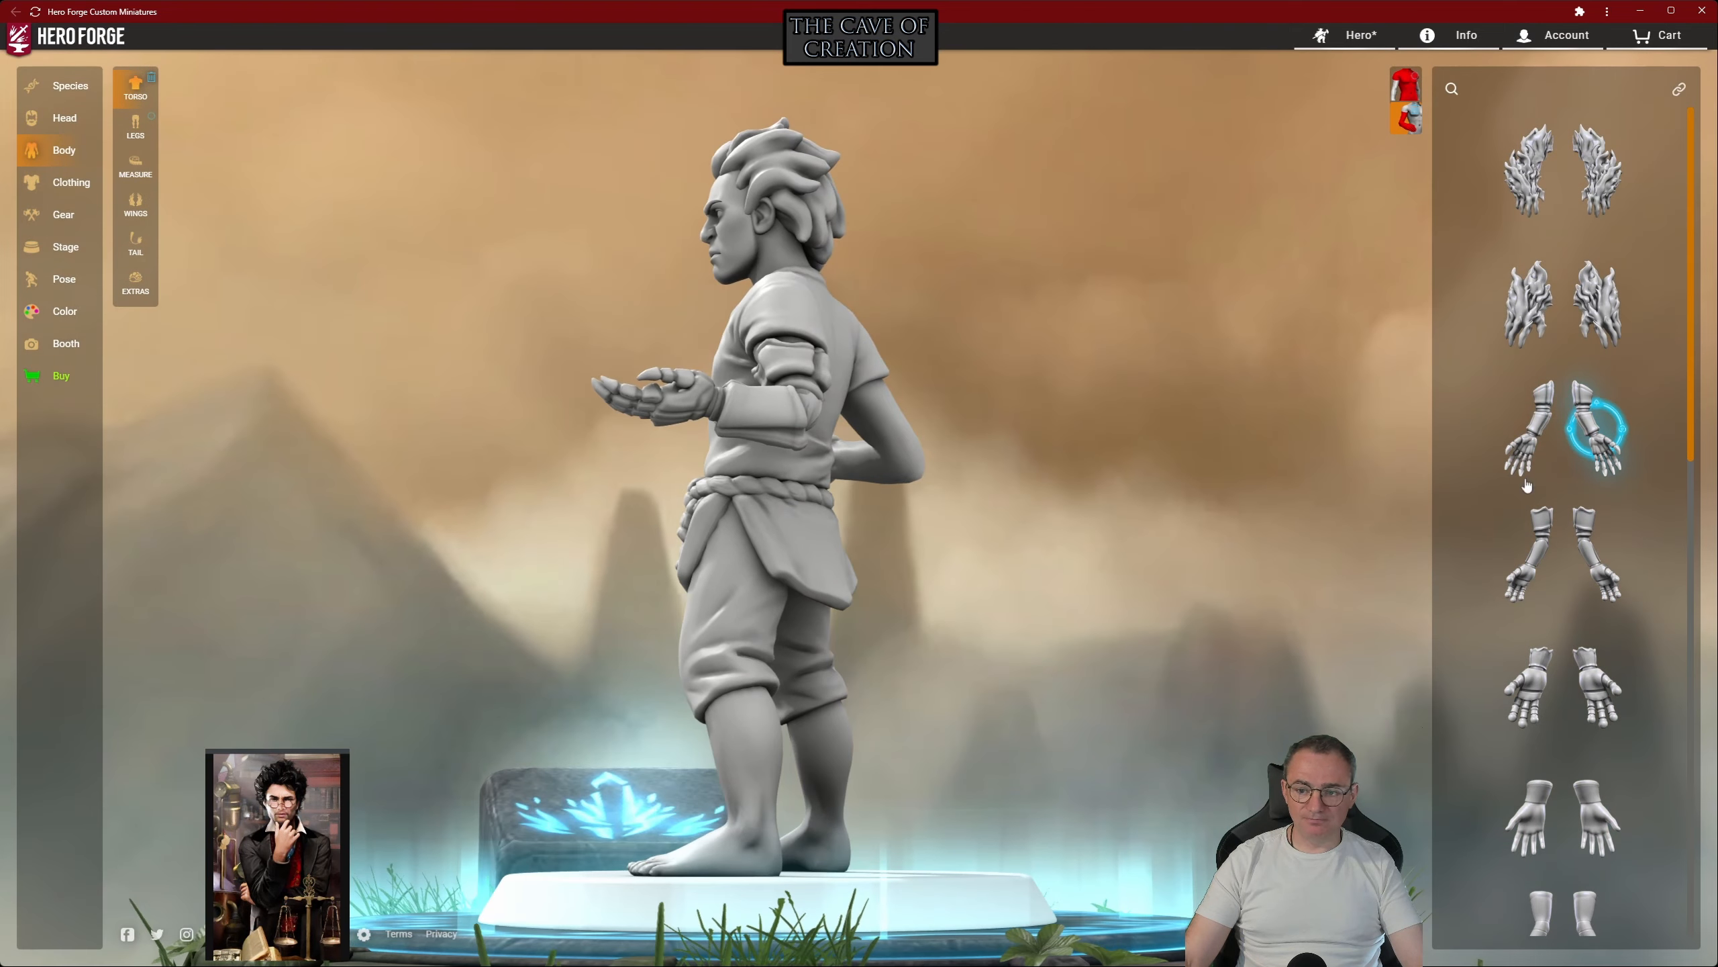
Try the Transhumeral Robotic Prosthetic on the character's left arm and return to the Clawed Robotic Arm
{"action": "scroll", "coordinate": [1636, 562], "scroll_direction": "down", "scroll_amount": 5}
{"action": "scroll", "coordinate": [1636, 561], "scroll_direction": "down", "scroll_amount": 1}
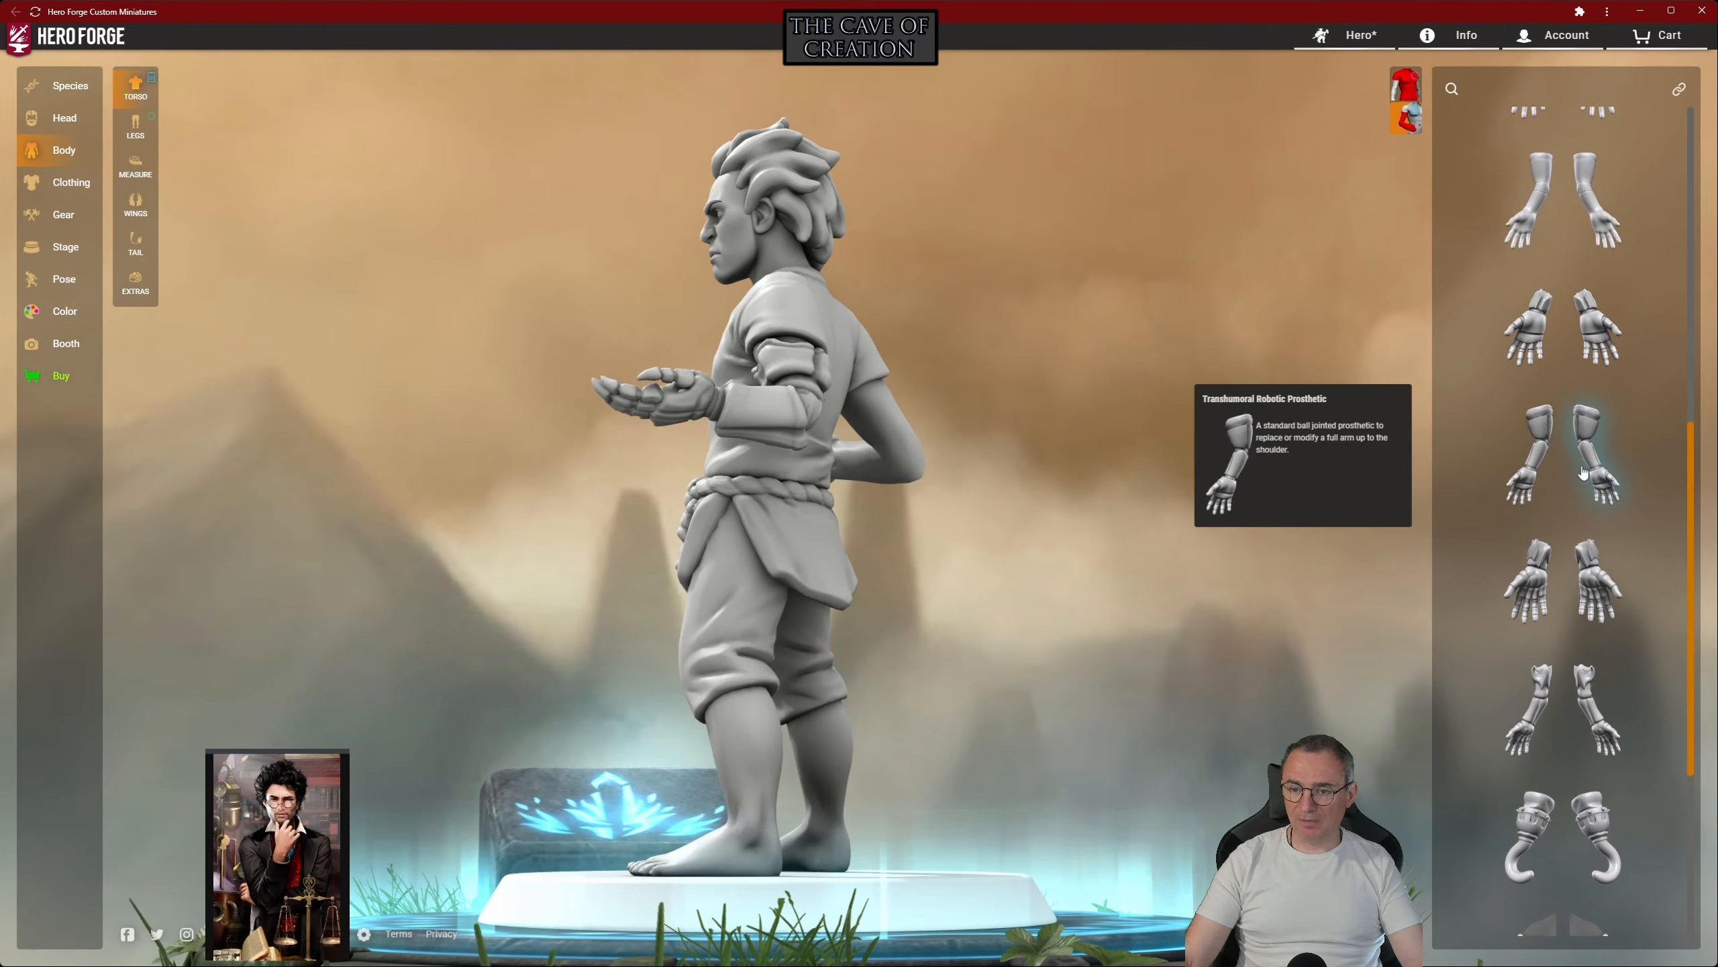
{"action": "left_click", "coordinate": [1598, 469]}
{"action": "left_click_drag", "start_coordinate": [1038, 387], "coordinate": [1234, 464]}
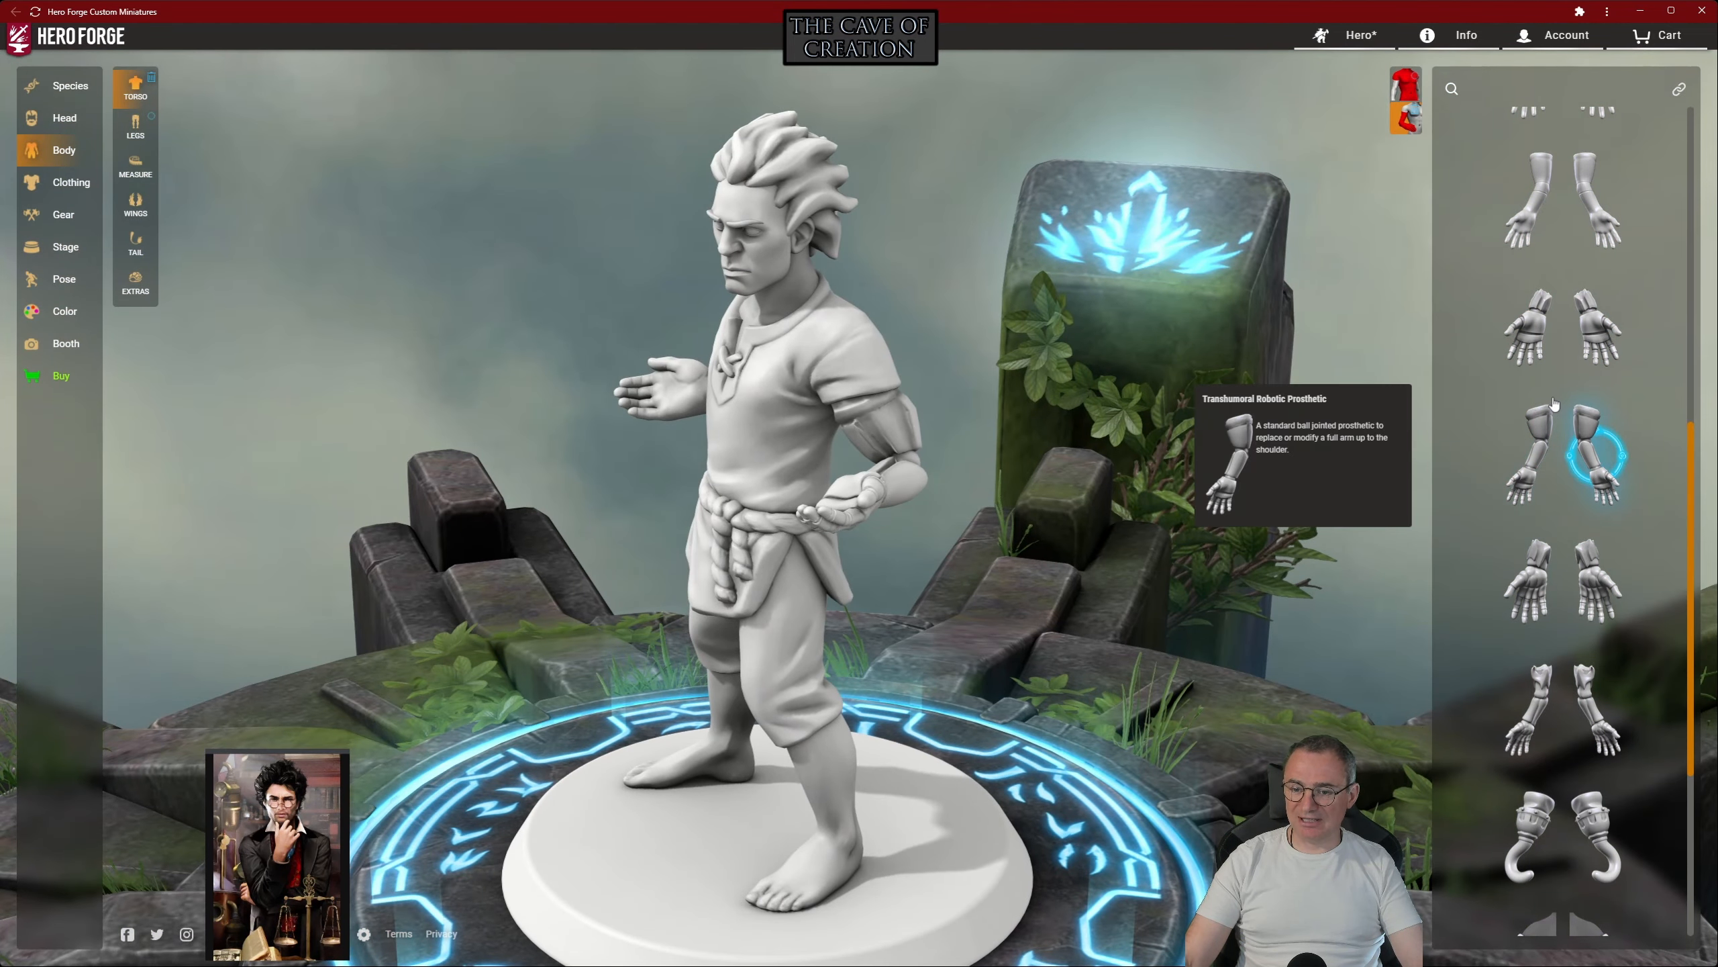
{"action": "scroll", "coordinate": [1554, 404], "scroll_direction": "down", "scroll_amount": 2}
{"action": "scroll", "coordinate": [1554, 404], "scroll_direction": "up", "scroll_amount": 5}
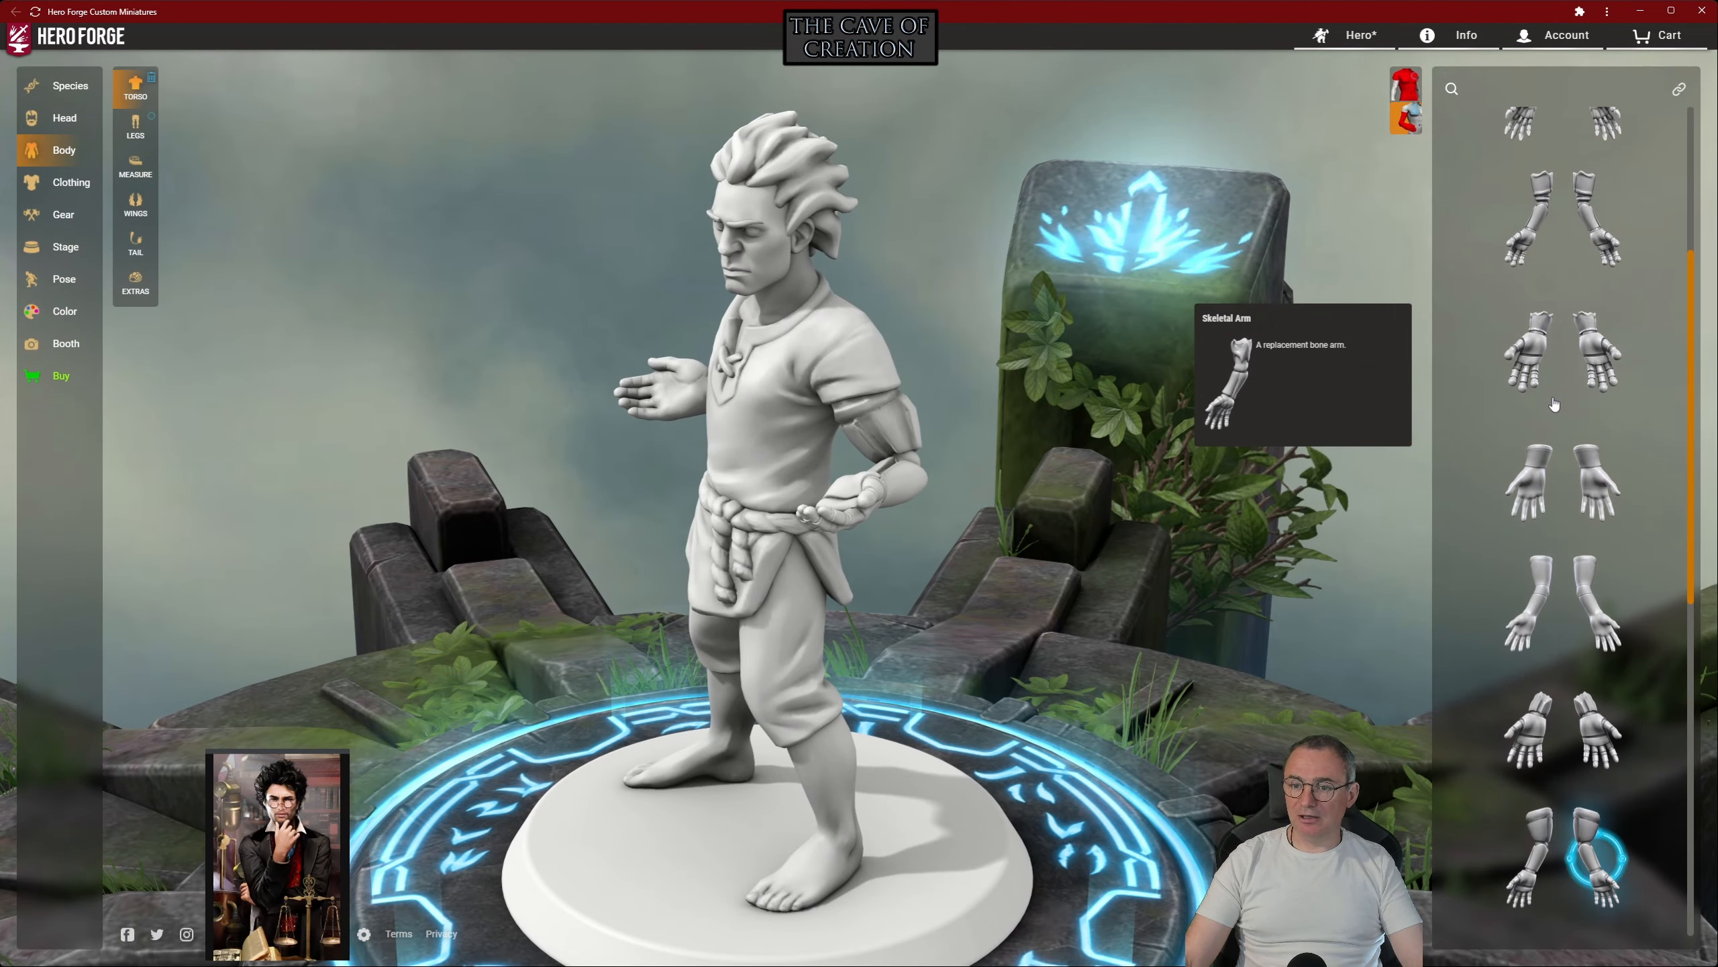
{"action": "scroll", "coordinate": [1554, 404], "scroll_direction": "up", "scroll_amount": 4}
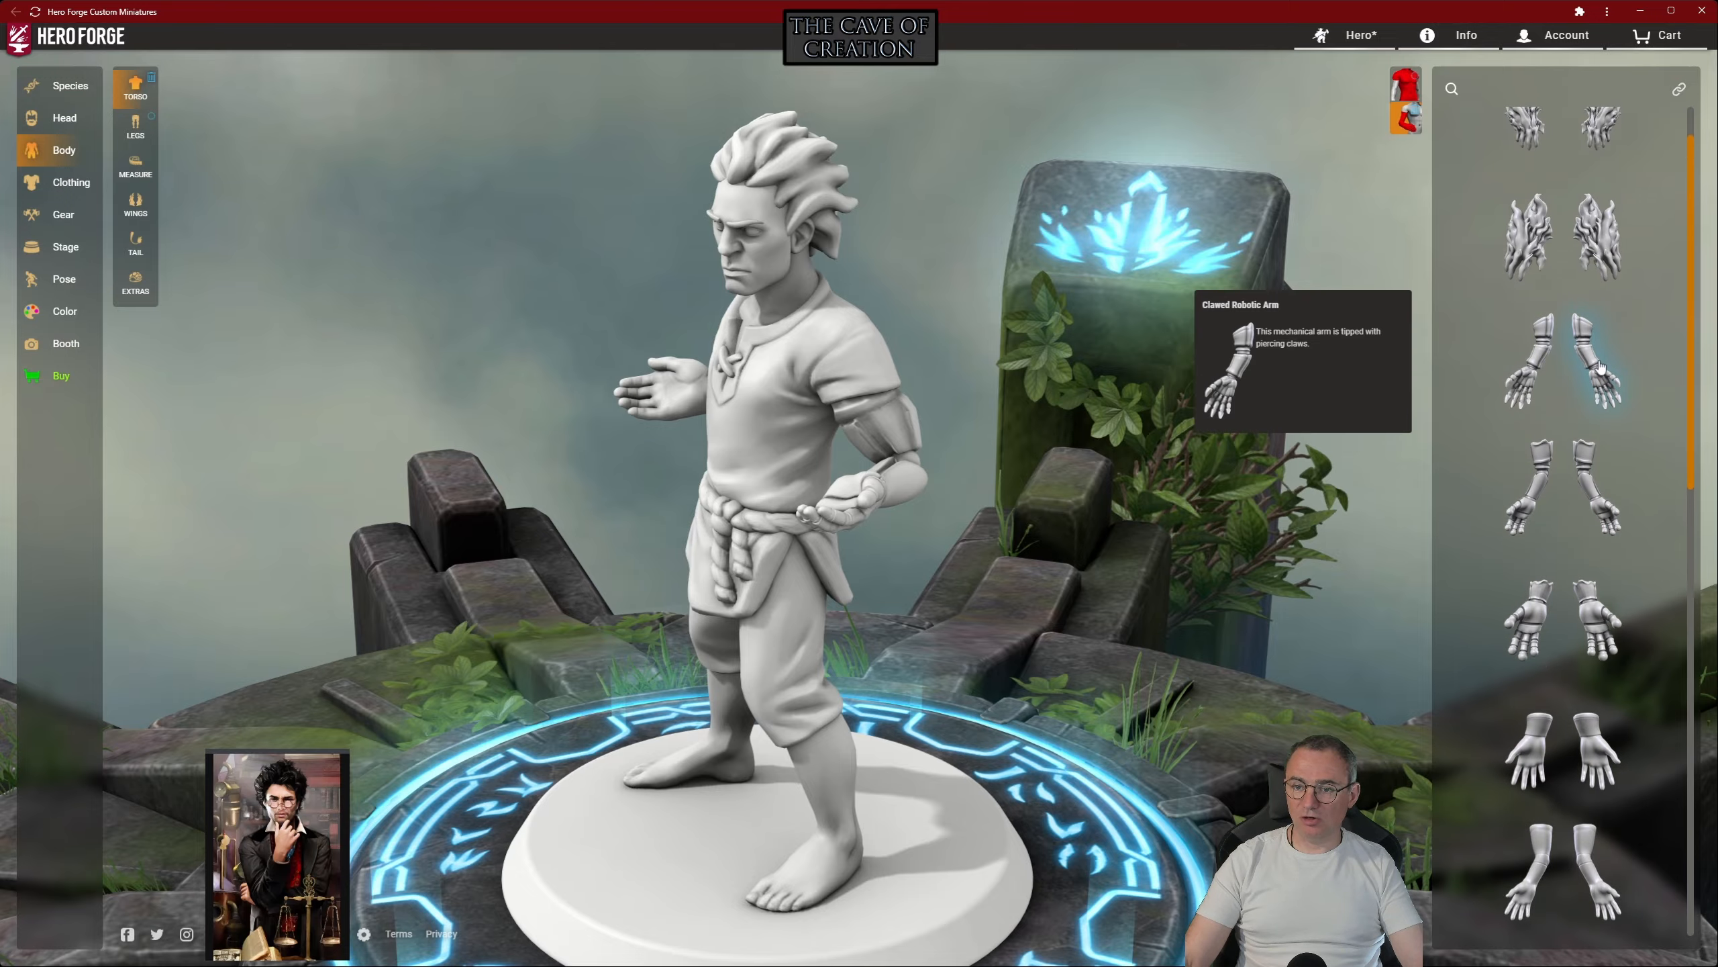
{"action": "left_click", "coordinate": [1601, 367]}
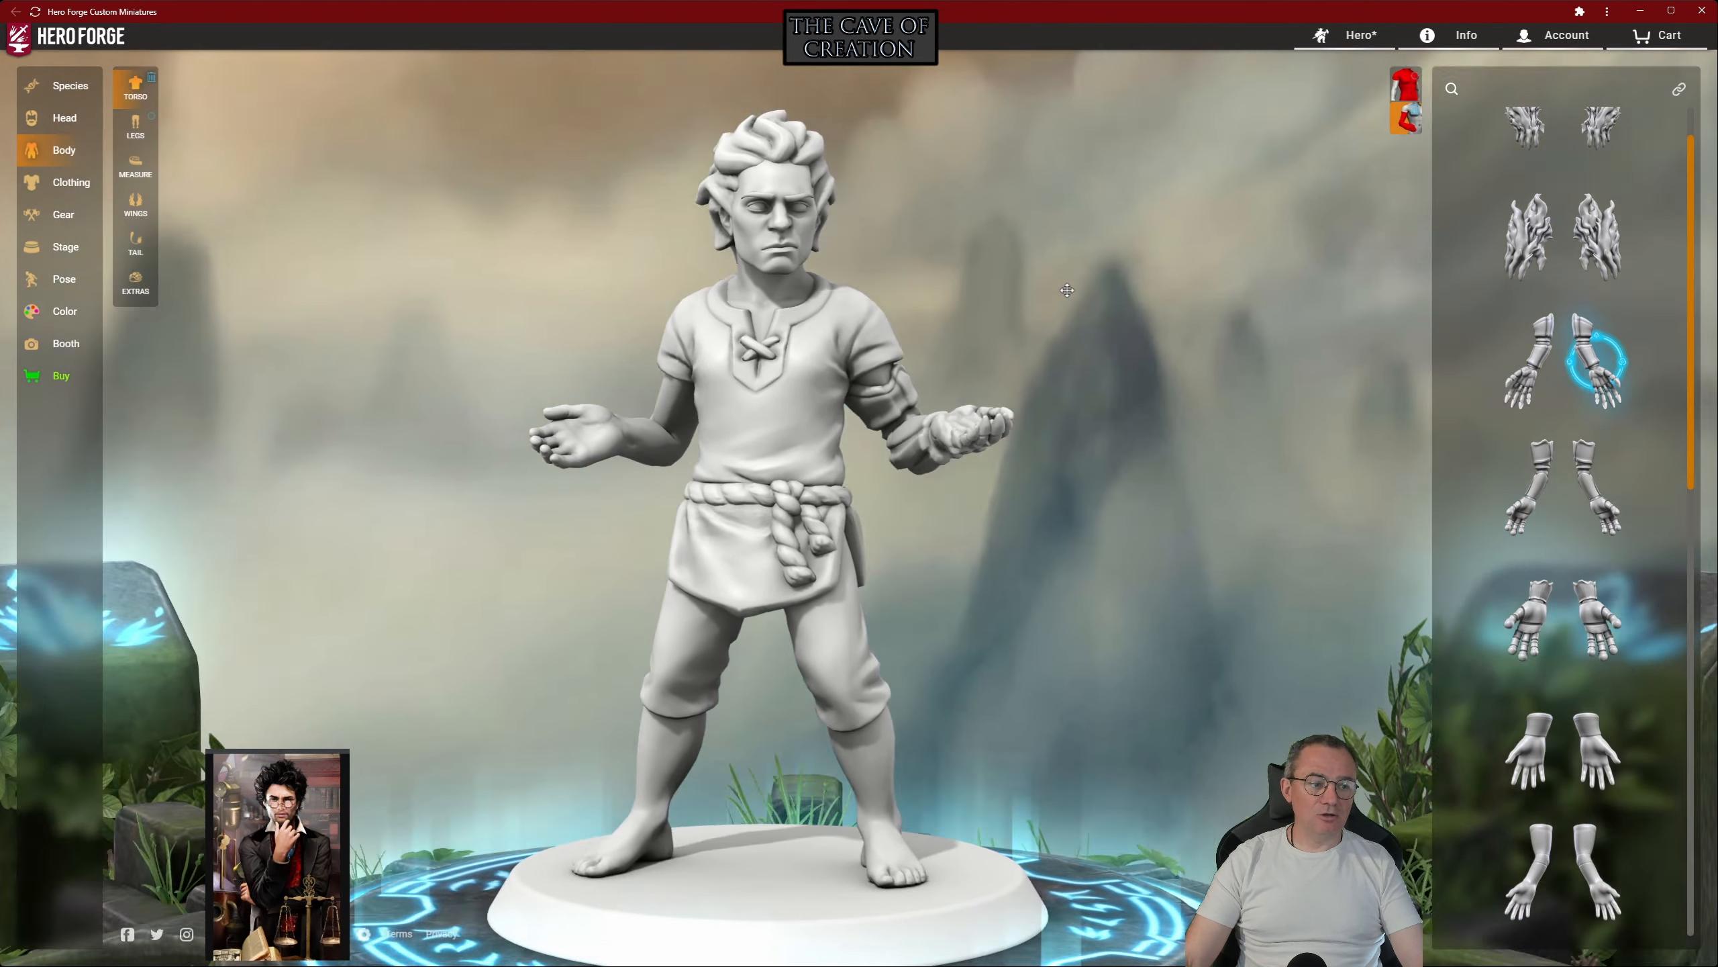
{"action": "left_click_drag", "start_coordinate": [1124, 307], "coordinate": [299, 187]}
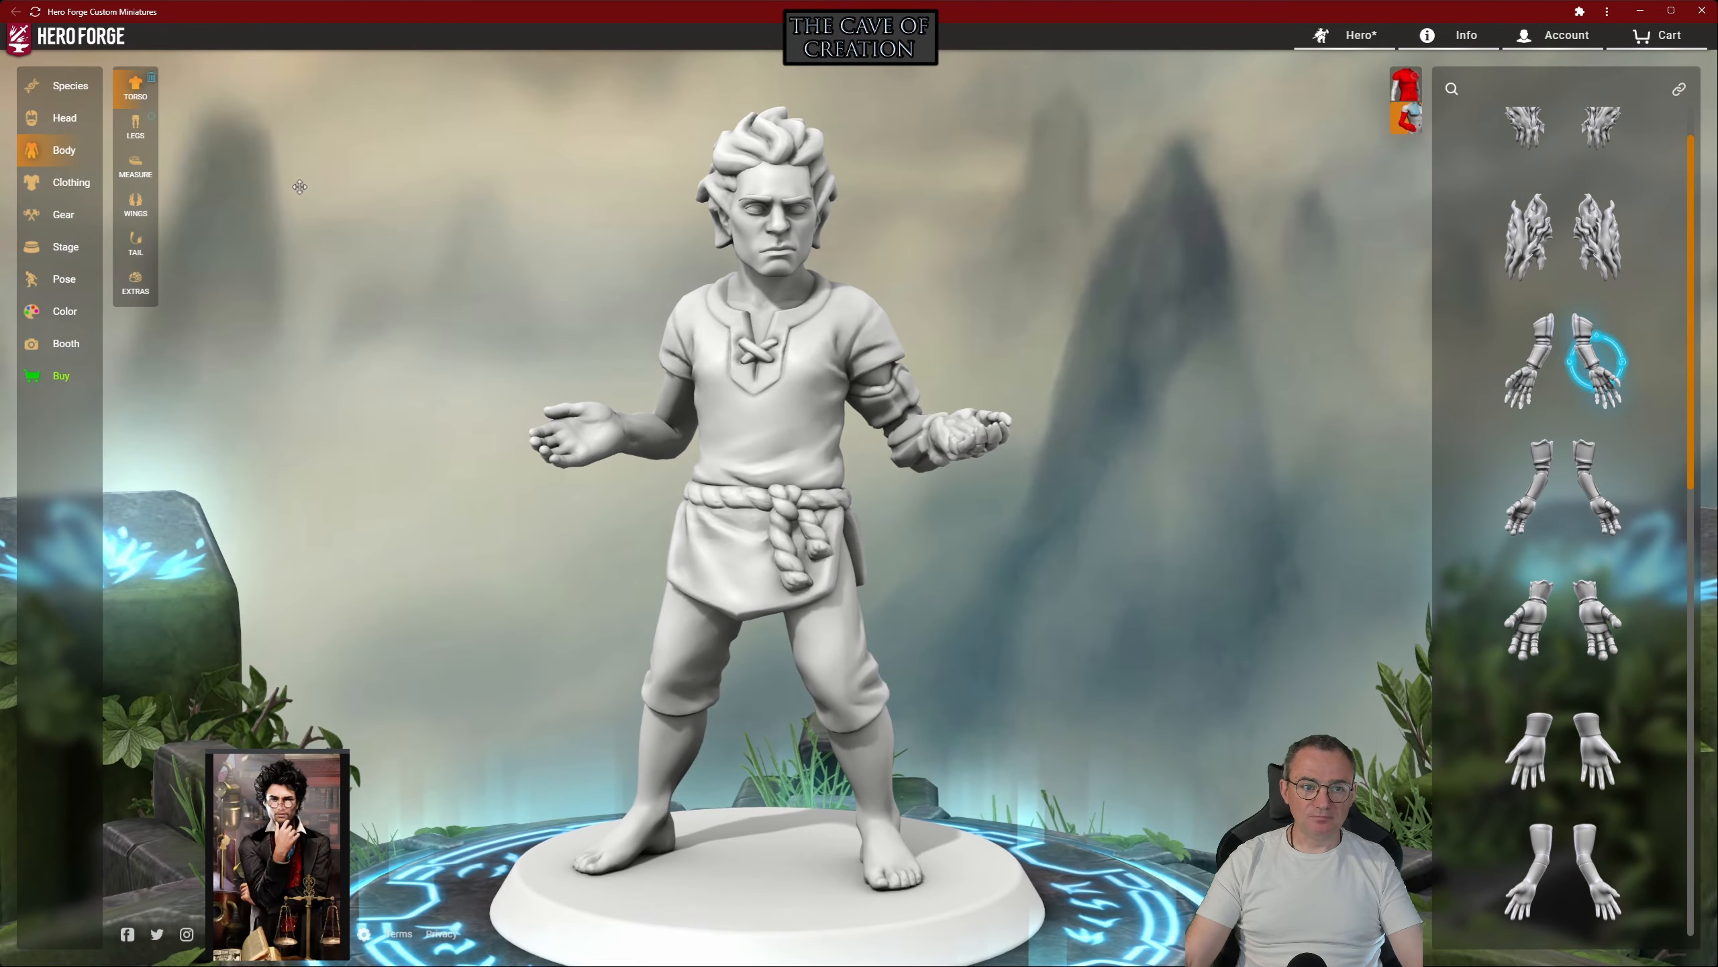
Try the Centaur Legs and the coiled snake lower body on the character, and restore the regular human legs
{"action": "left_click", "coordinate": [137, 128]}
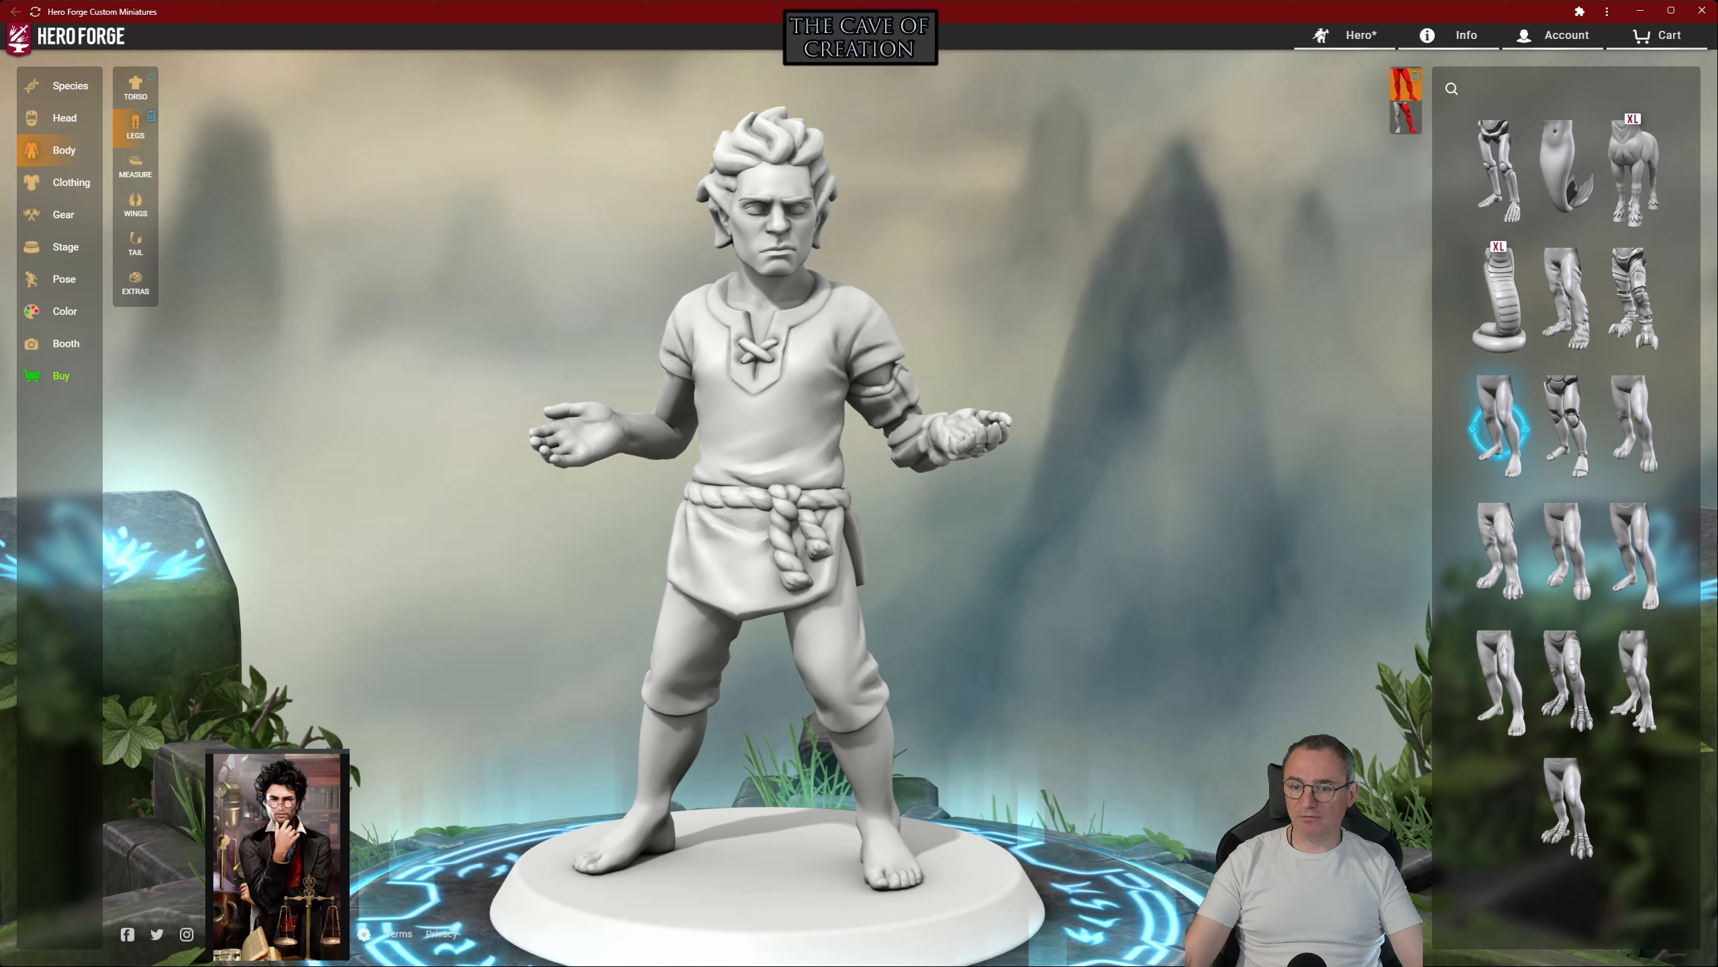
{"action": "mouse_move", "coordinate": [1649, 165]}
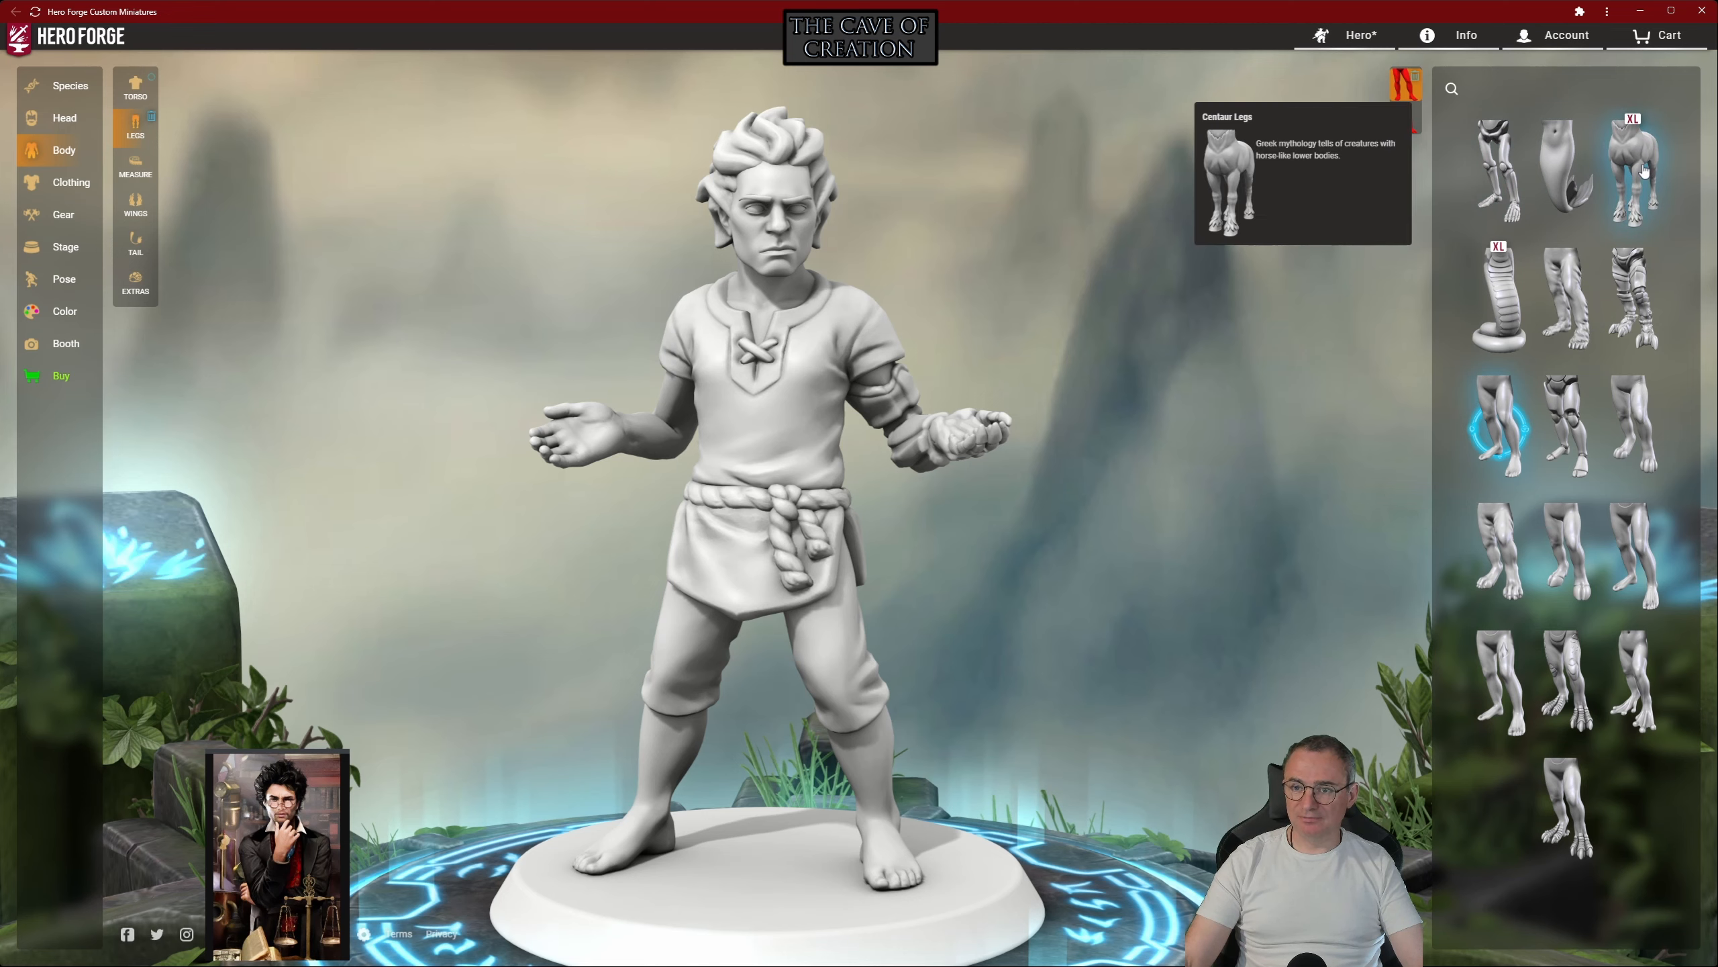
{"action": "left_click", "coordinate": [1645, 171]}
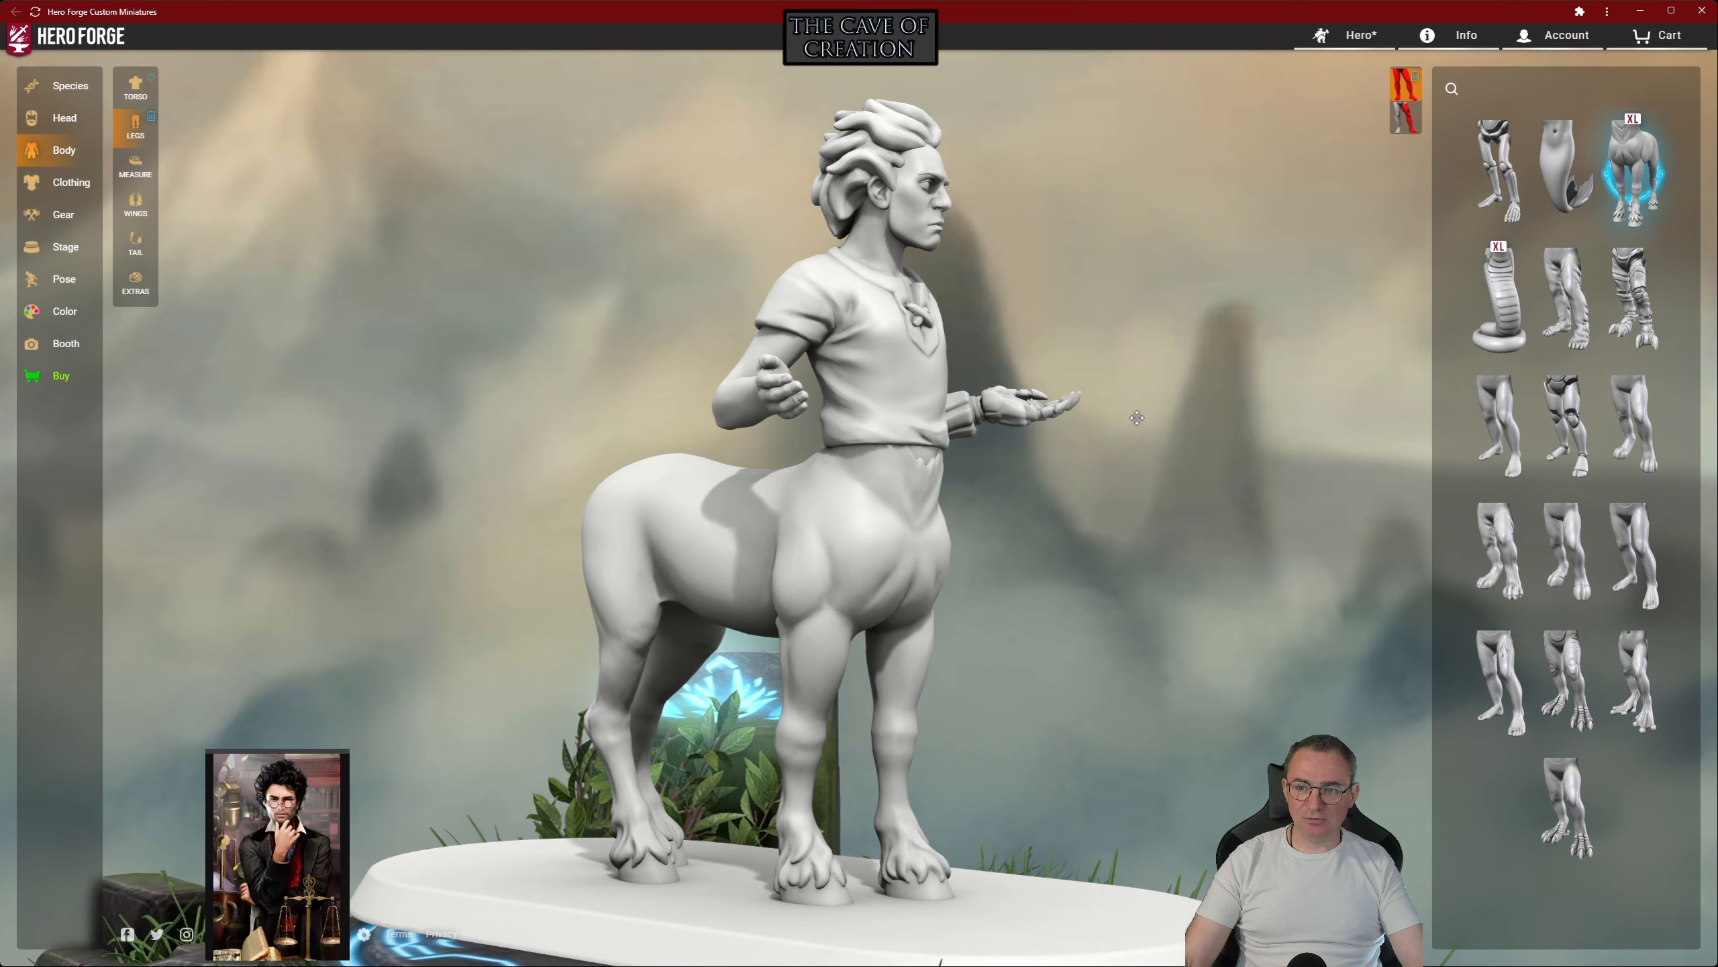
{"action": "left_click", "coordinate": [1500, 299]}
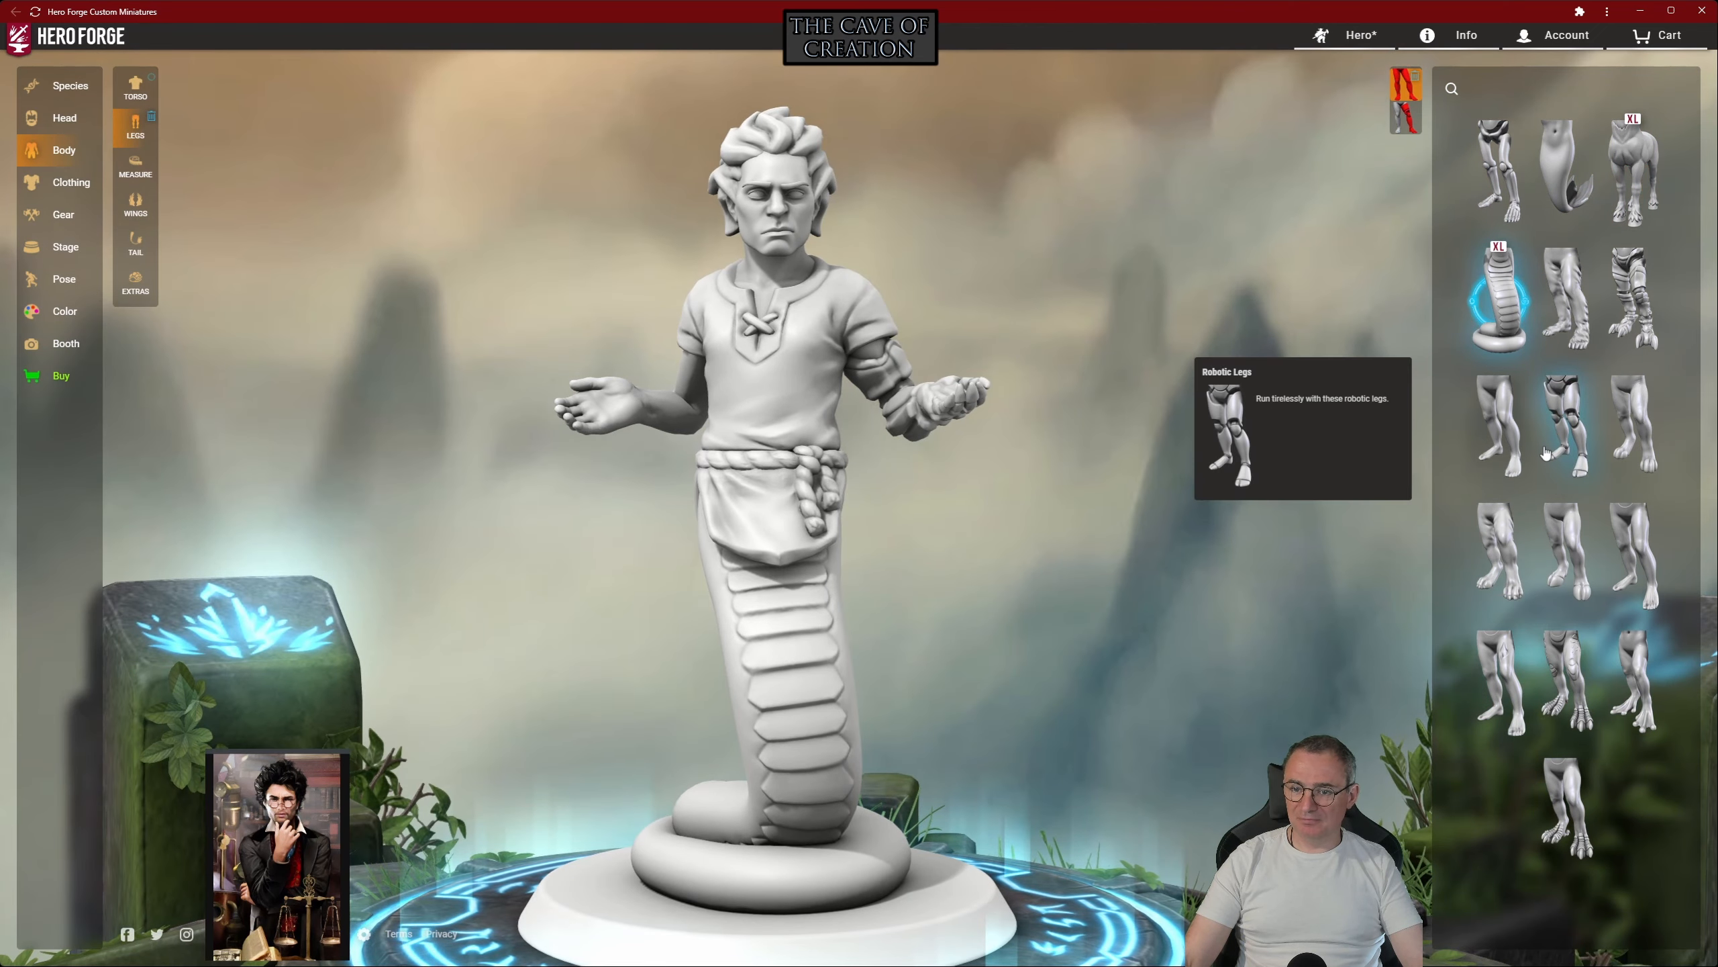
{"action": "left_click", "coordinate": [1498, 425]}
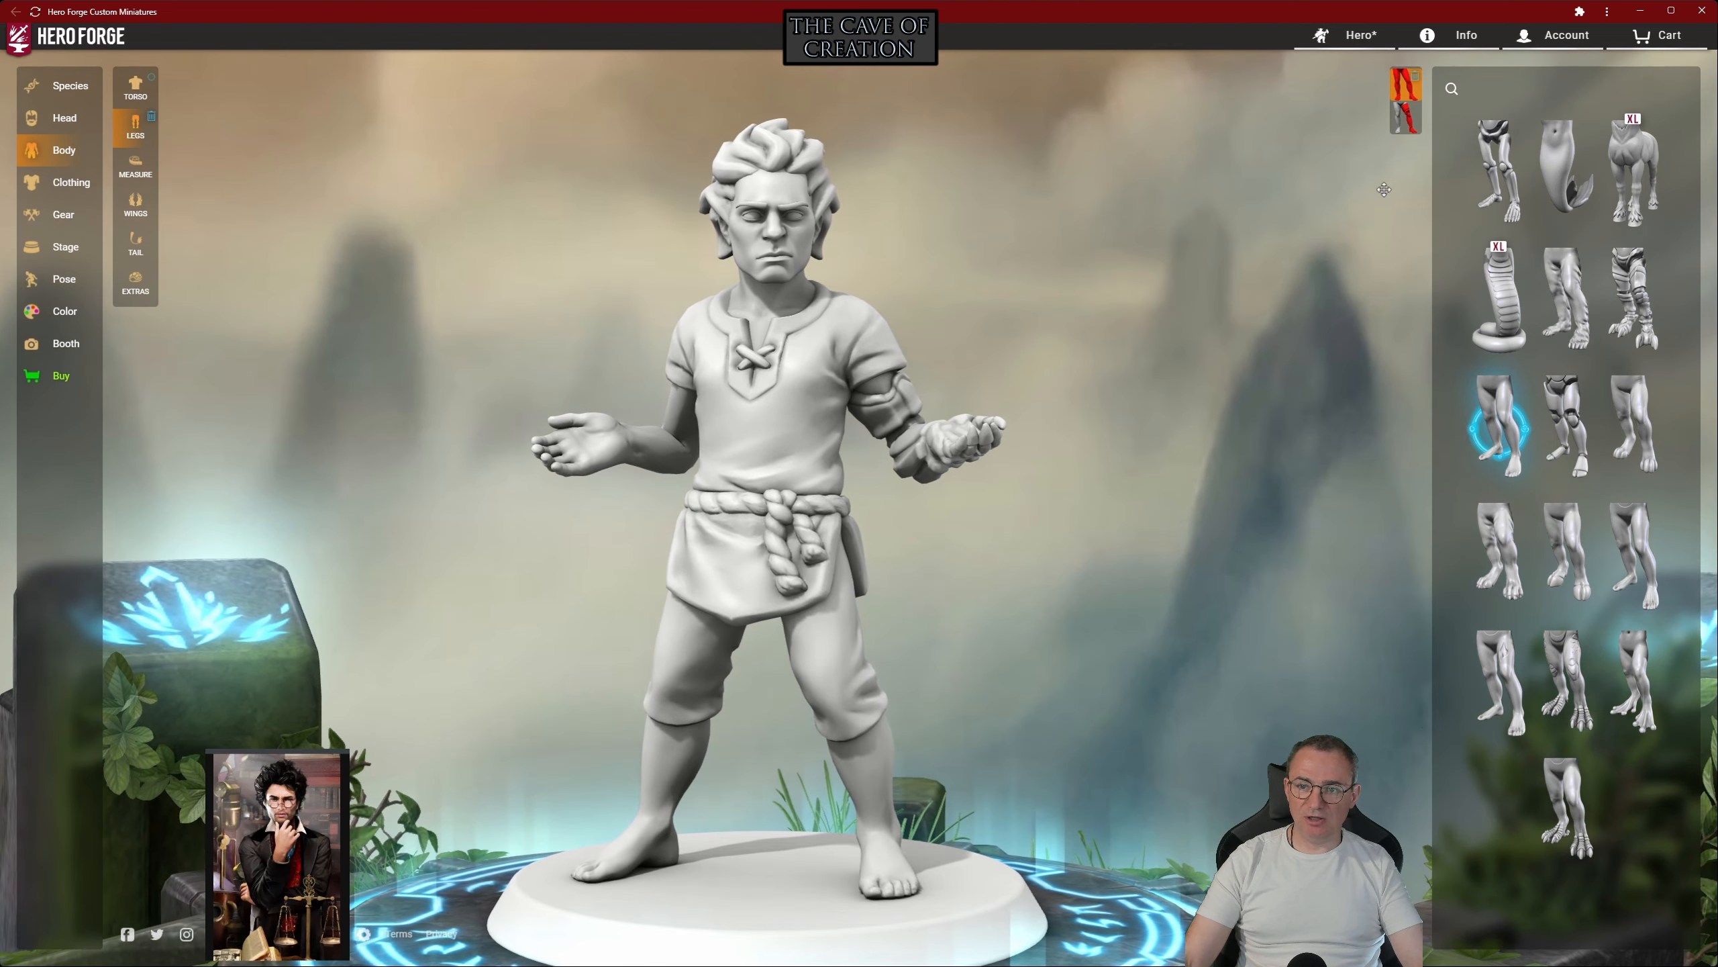
Browse the leg replacements, try the flame leg on the character's left side and remove it again
{"action": "left_click", "coordinate": [1406, 116]}
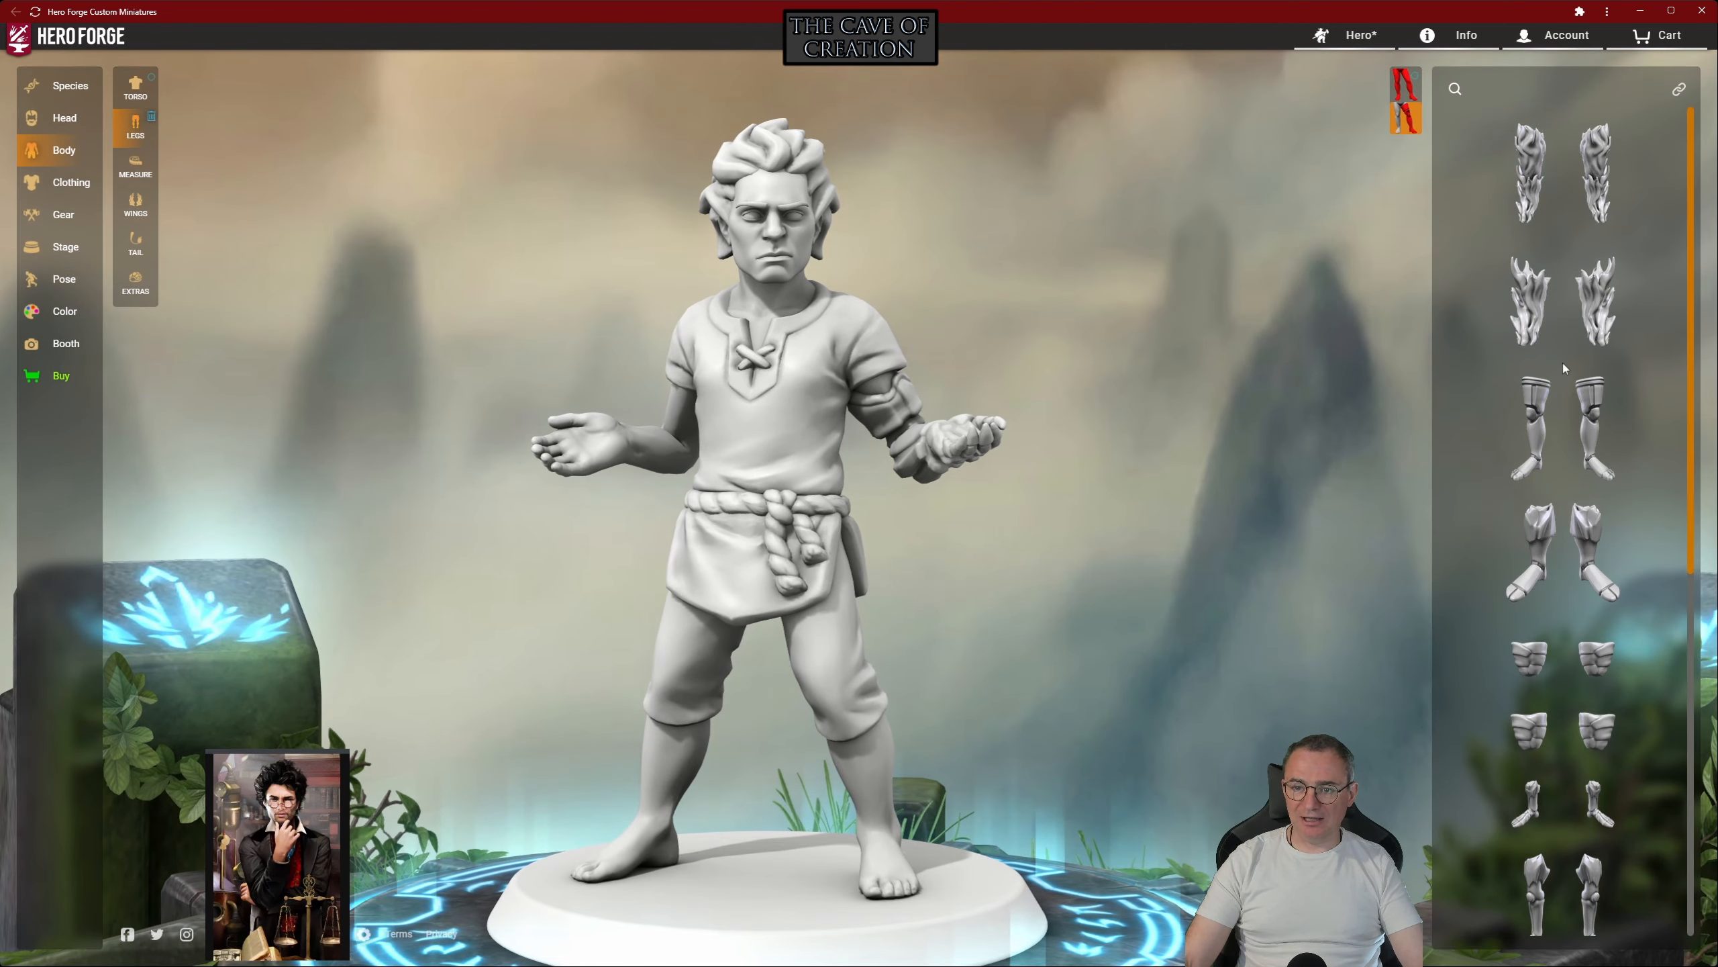
{"action": "scroll", "coordinate": [1567, 352], "scroll_direction": "down", "scroll_amount": 10}
{"action": "scroll", "coordinate": [1565, 368], "scroll_direction": "up", "scroll_amount": 10}
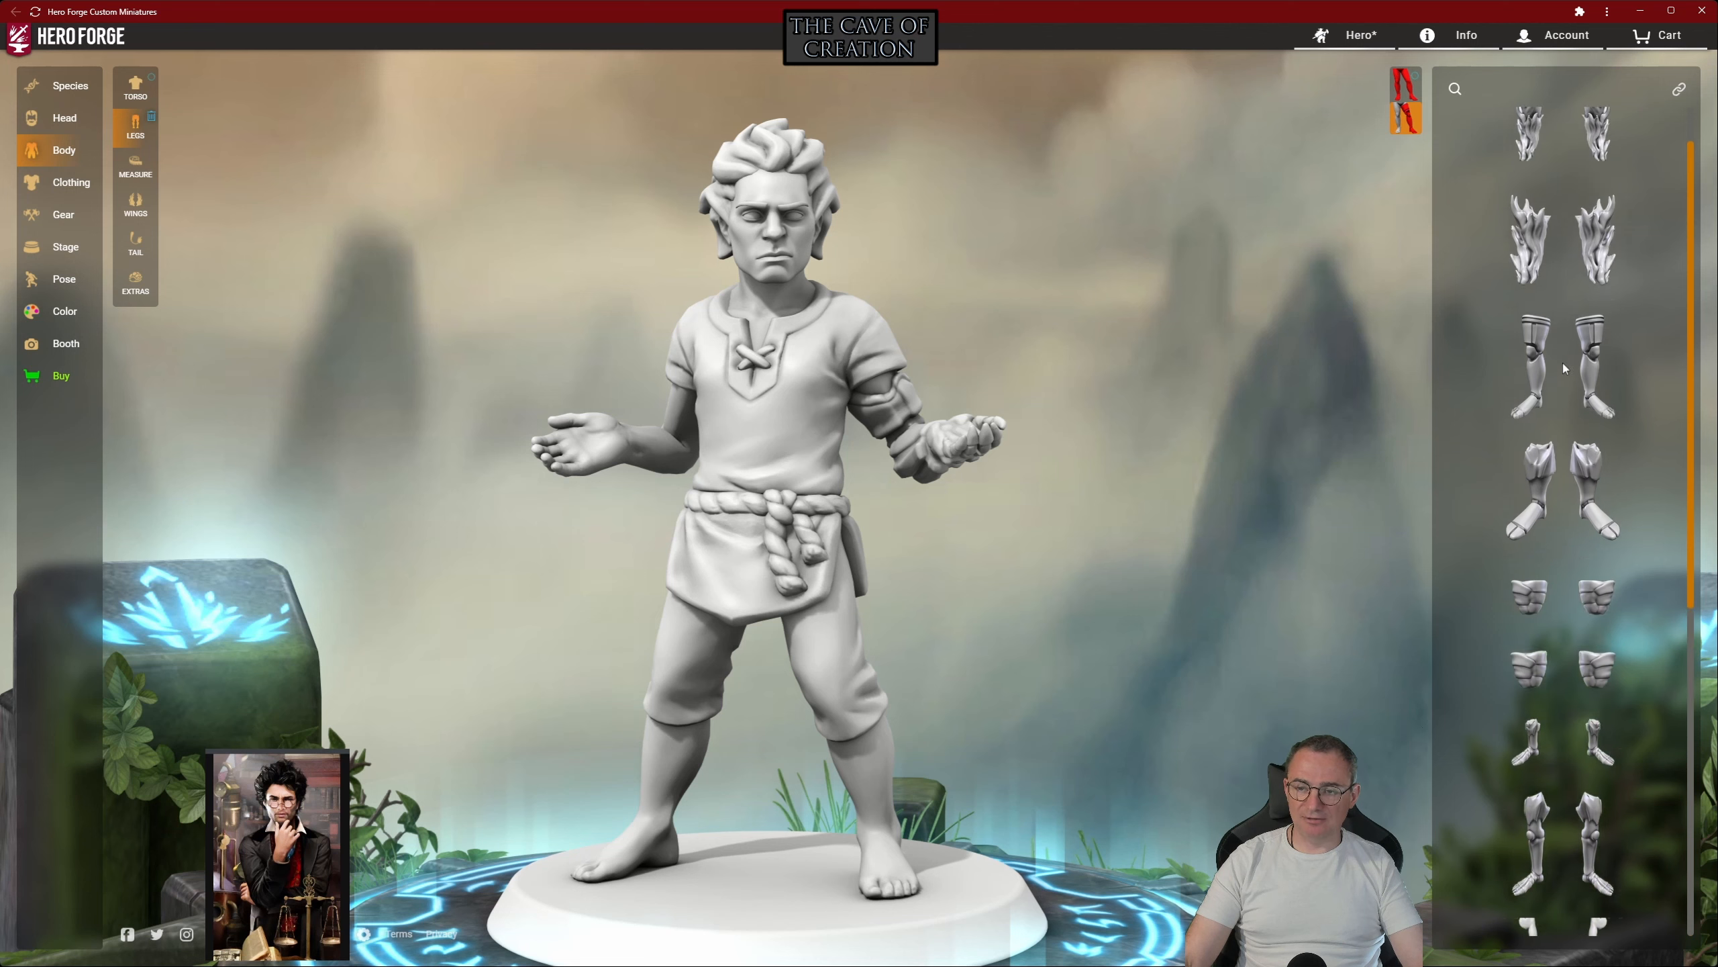
{"action": "left_click", "coordinate": [1601, 203]}
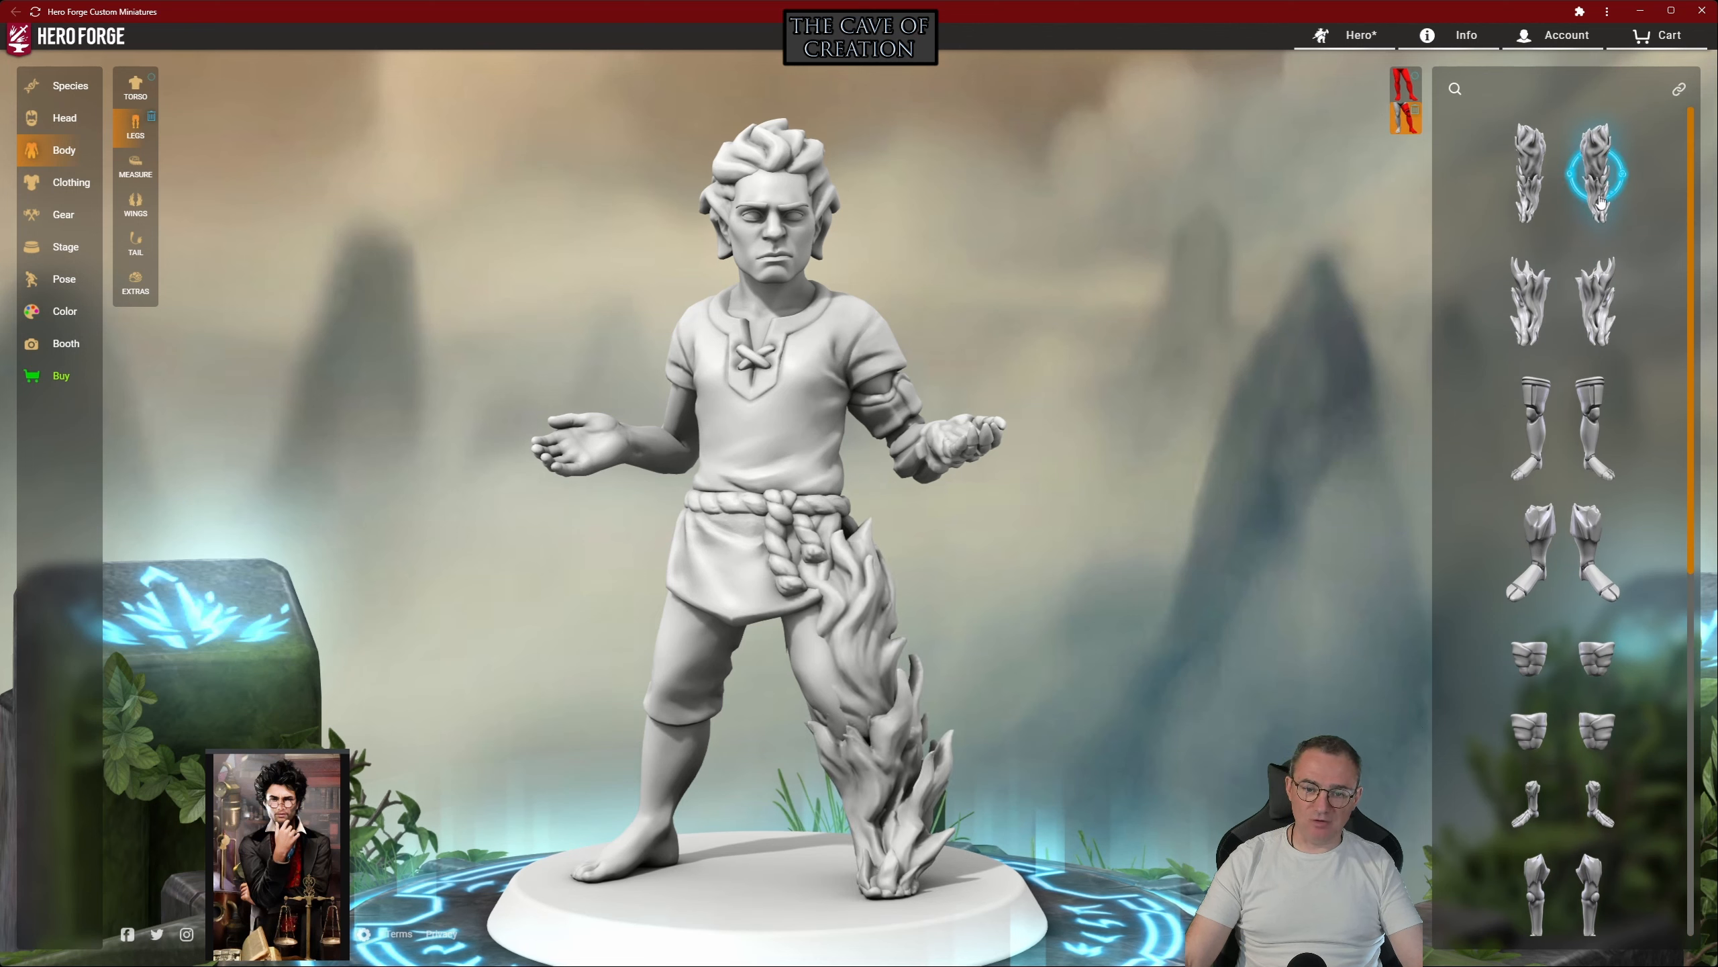
{"action": "left_click", "coordinate": [1601, 202]}
{"action": "left_click_drag", "start_coordinate": [997, 280], "coordinate": [598, 312]}
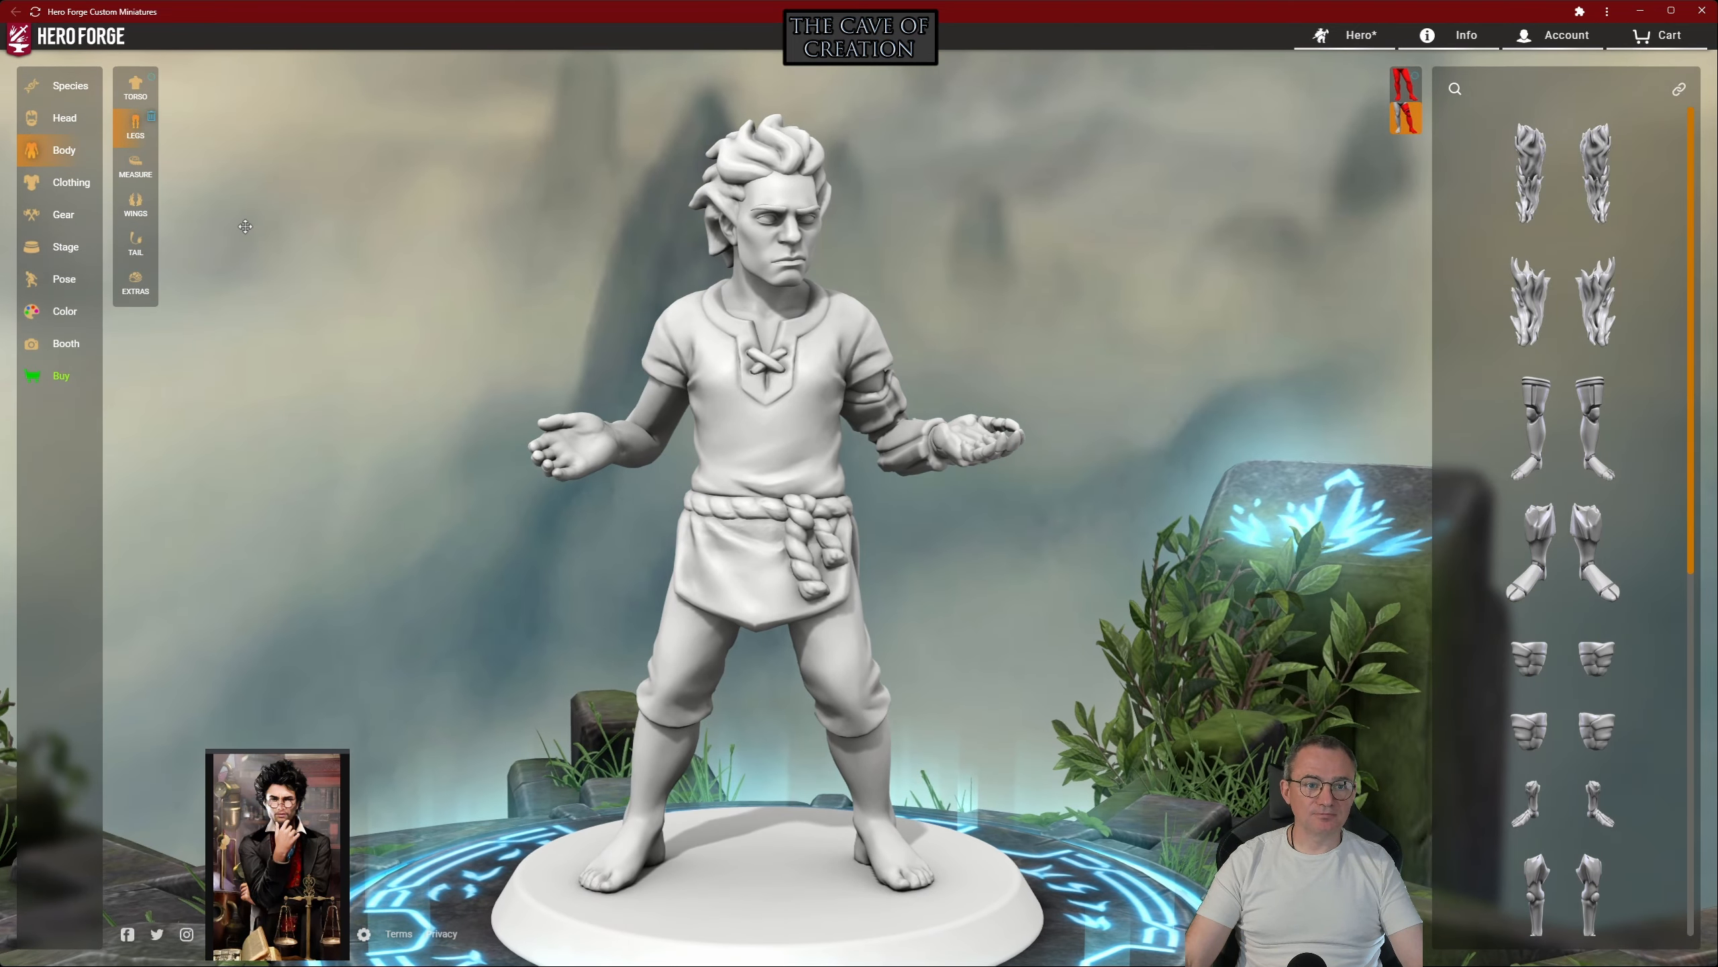
View the wing options, try a thick curled tail with a Tail Count of 9, and remove the tail
{"action": "left_click", "coordinate": [152, 211]}
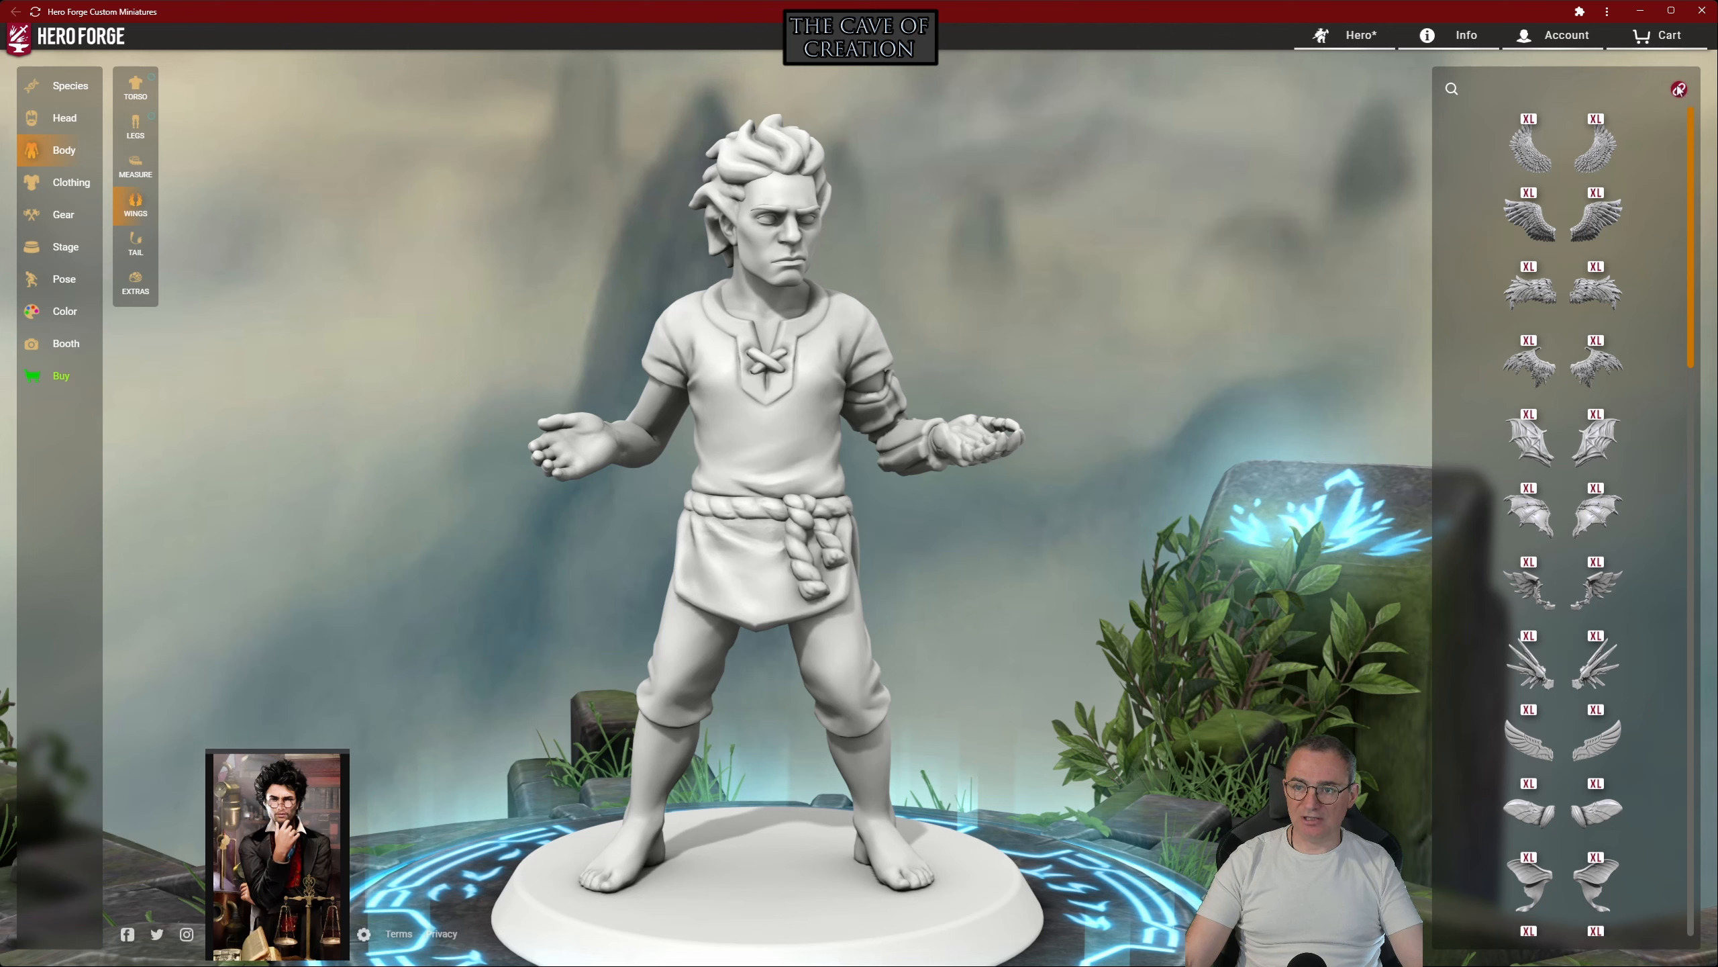
{"action": "left_click", "coordinate": [136, 244]}
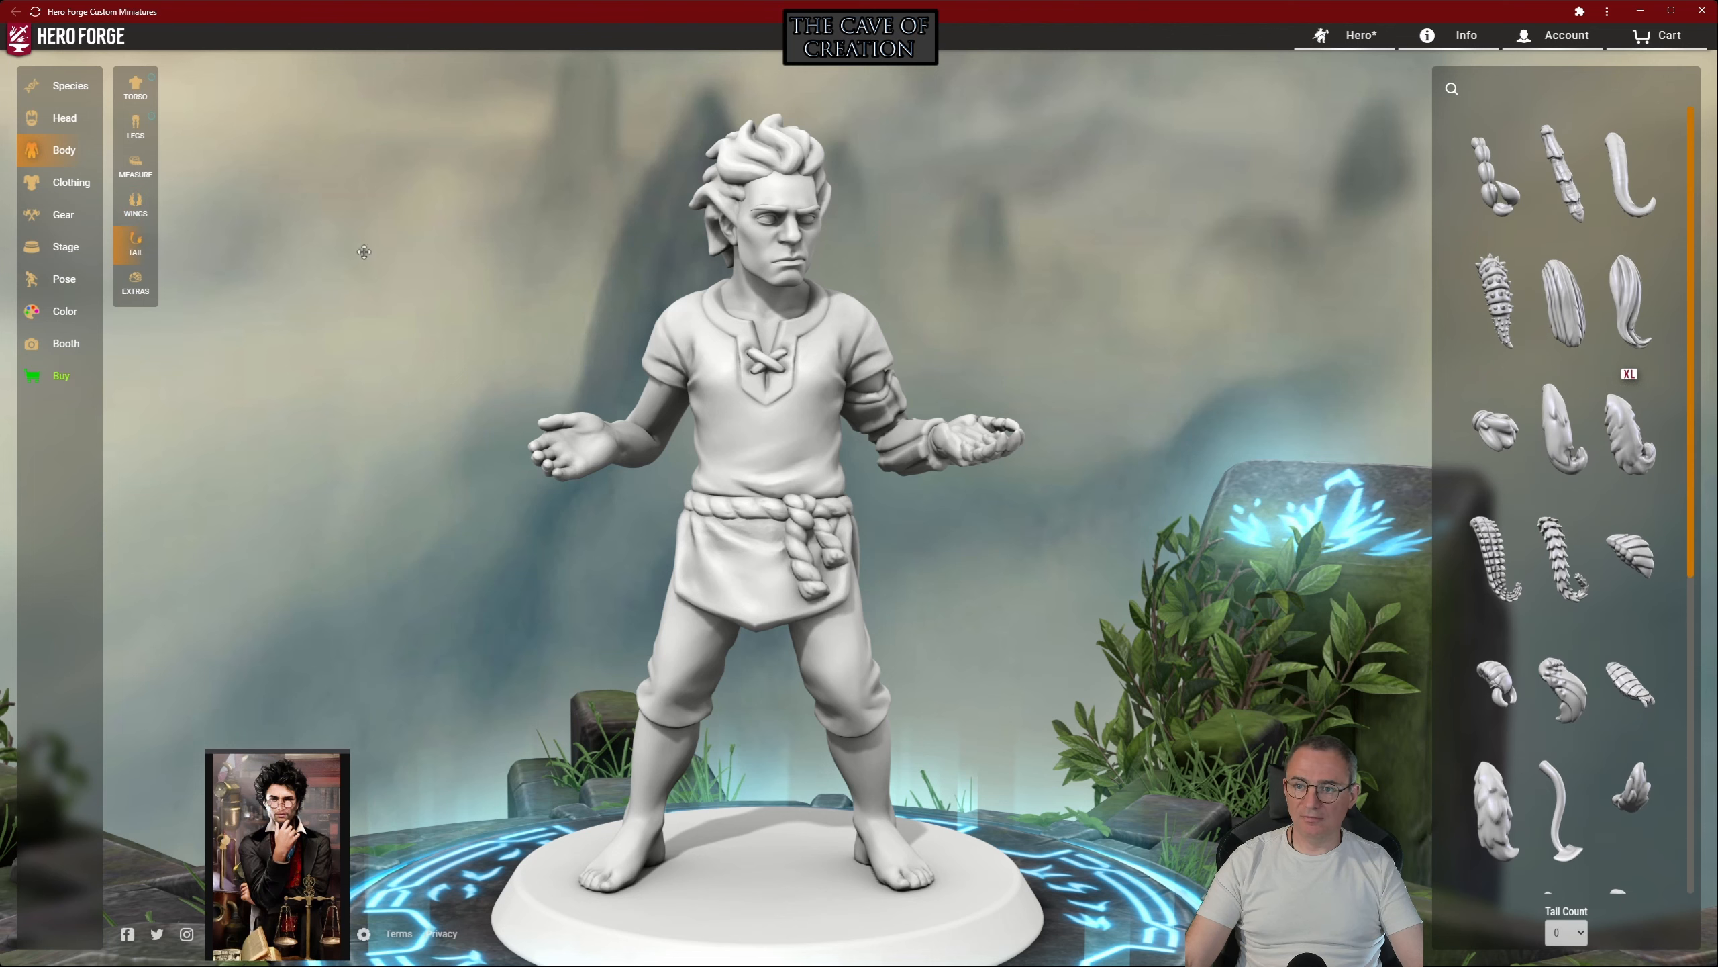
{"action": "left_click", "coordinate": [1563, 687]}
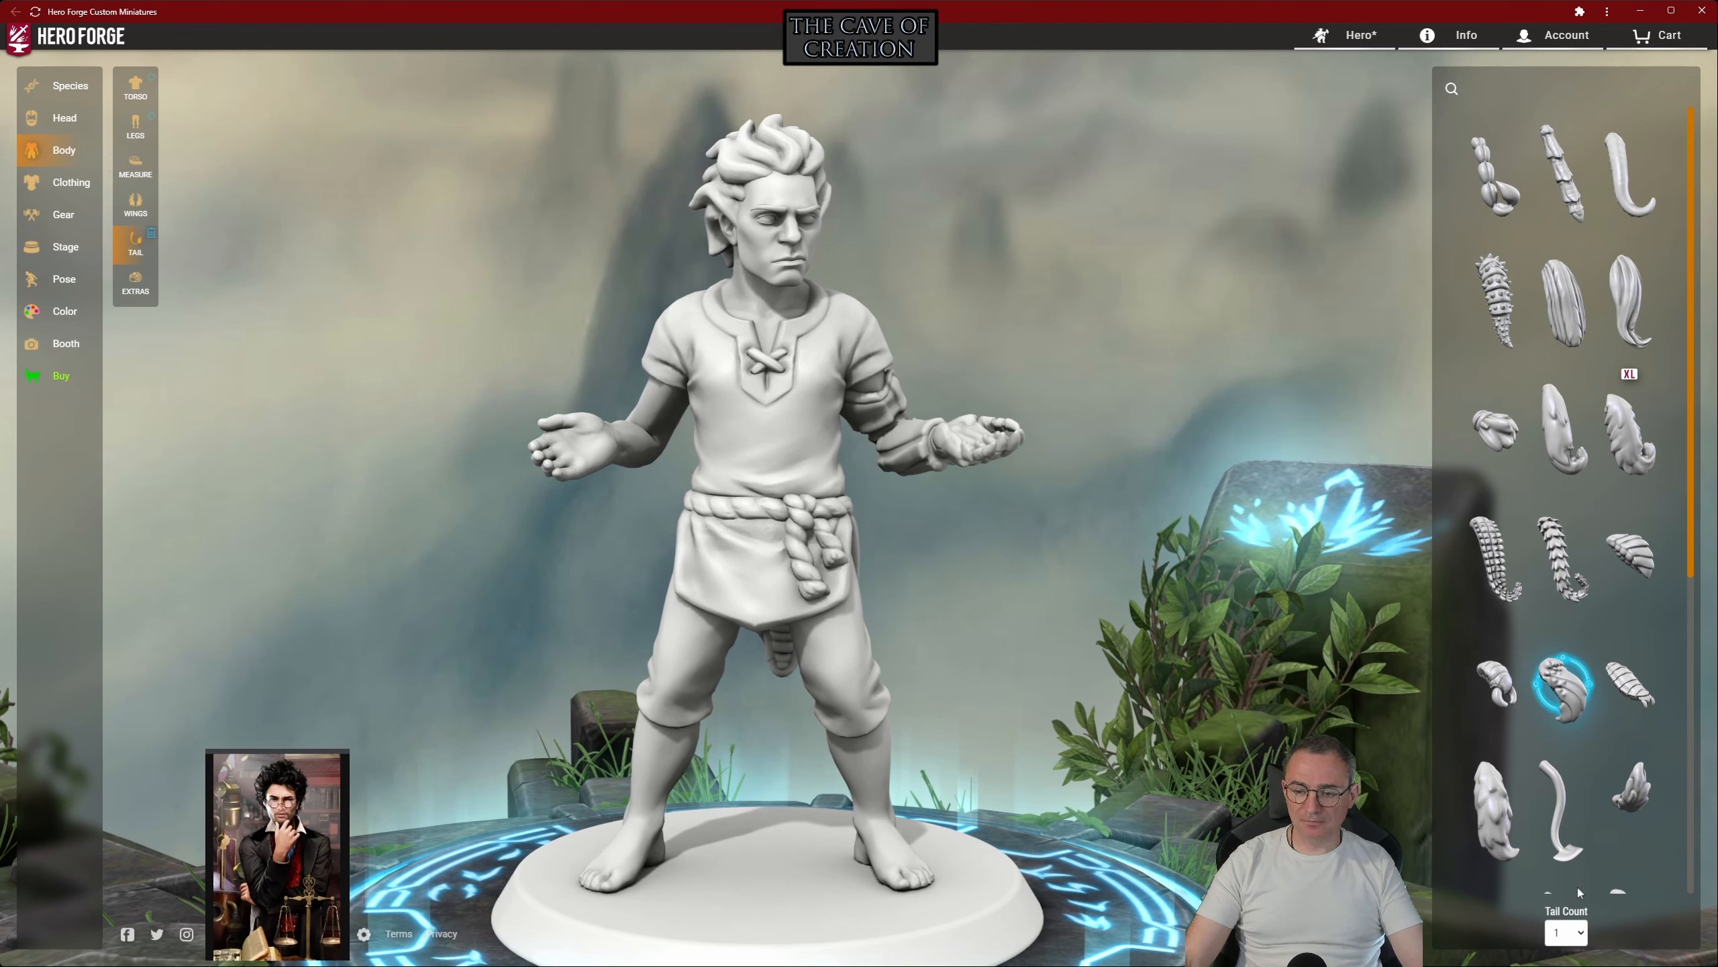
{"action": "mouse_move", "coordinate": [1577, 846]}
{"action": "left_click", "coordinate": [1579, 906]}
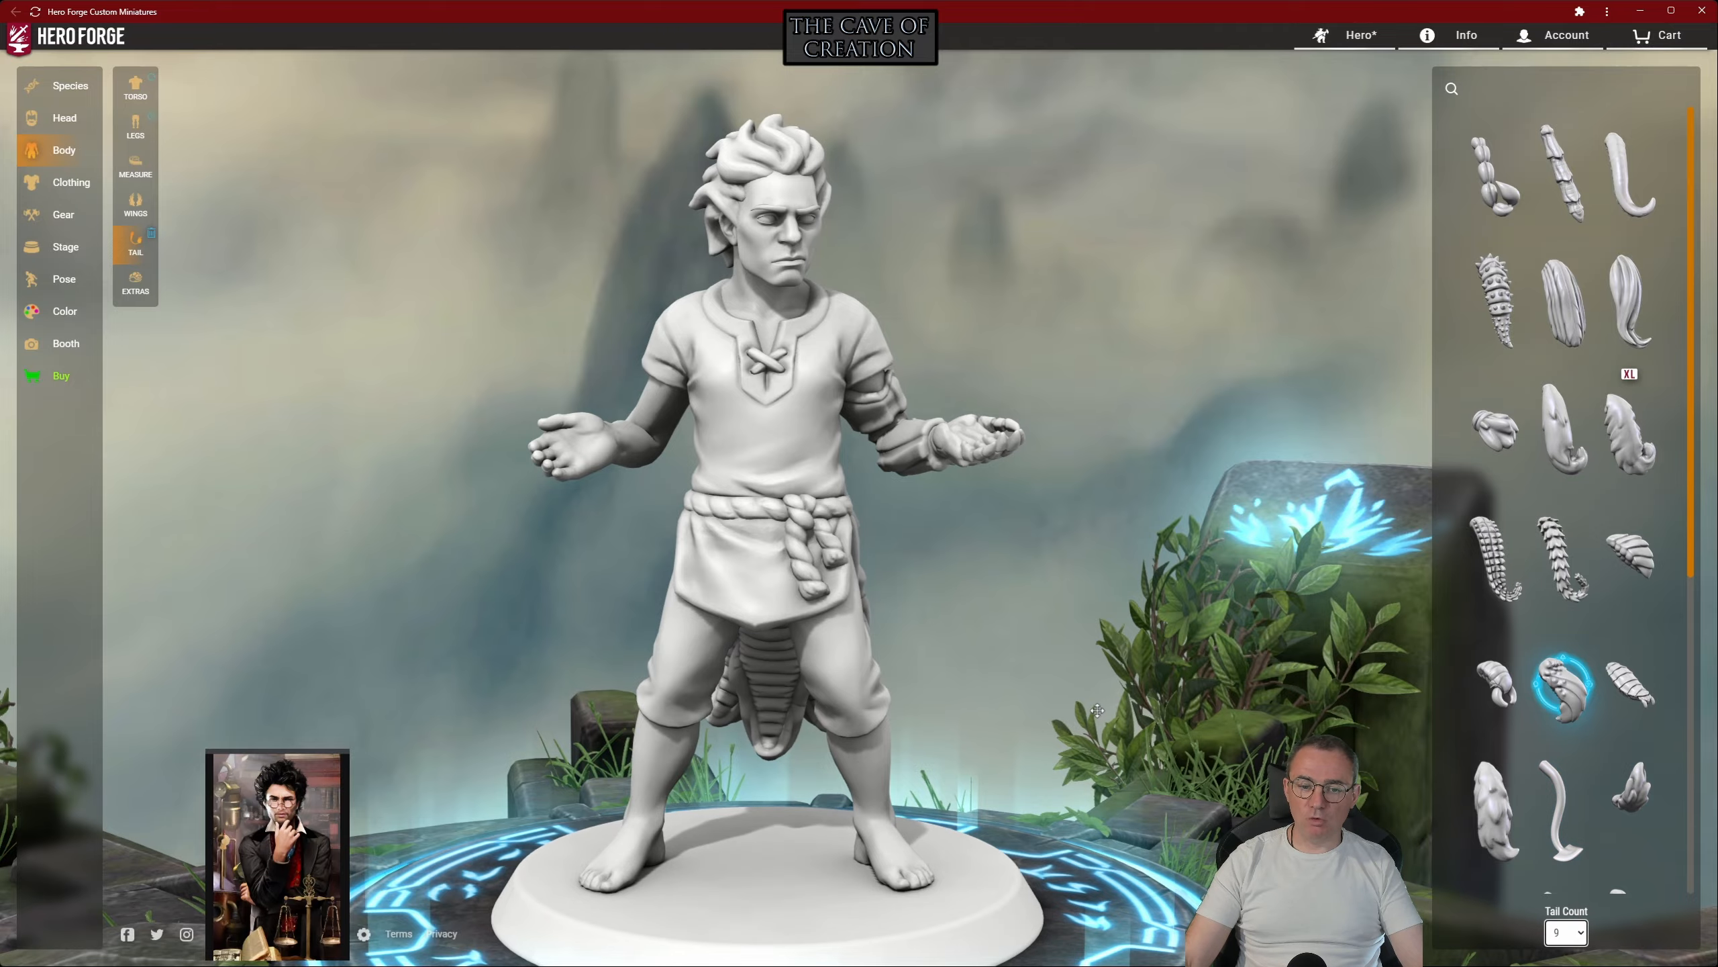
{"action": "mouse_move", "coordinate": [811, 575]}
{"action": "left_mouse_down"}
{"action": "mouse_move", "coordinate": [1218, 575]}
{"action": "mouse_move", "coordinate": [1035, 569]}
{"action": "mouse_move", "coordinate": [1090, 535]}
{"action": "mouse_move", "coordinate": [1407, 518]}
{"action": "mouse_move", "coordinate": [1184, 525]}
{"action": "mouse_move", "coordinate": [832, 572]}
{"action": "left_mouse_up"}
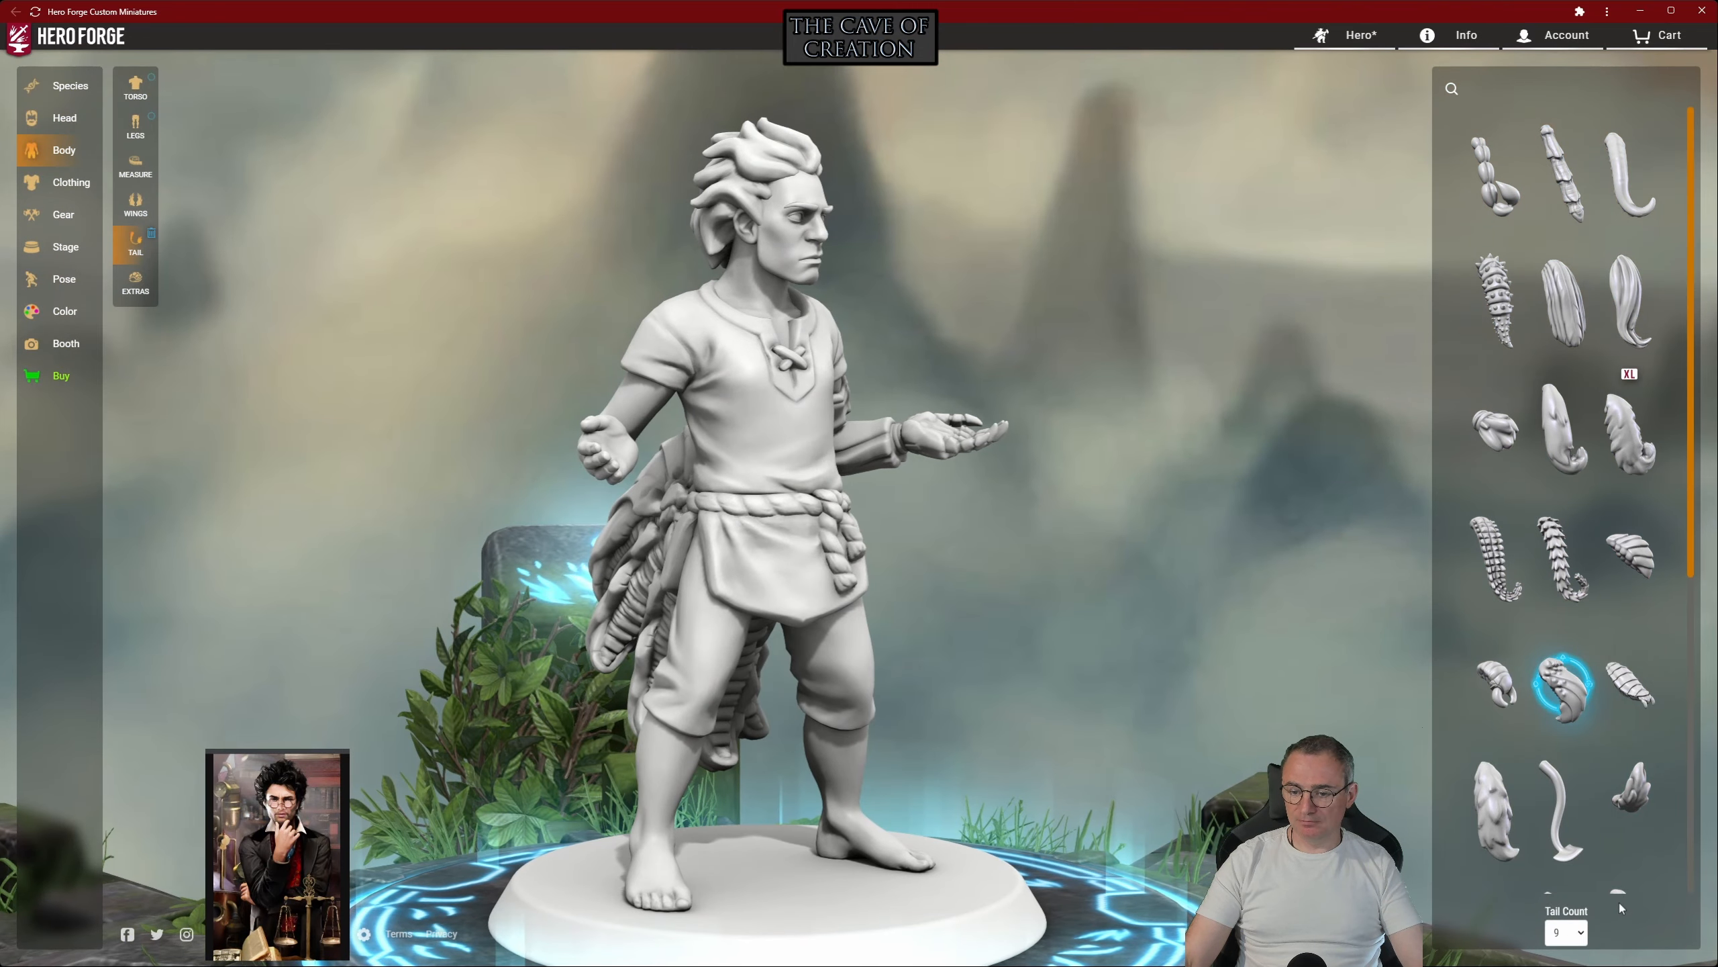
{"action": "left_click", "coordinate": [1562, 685]}
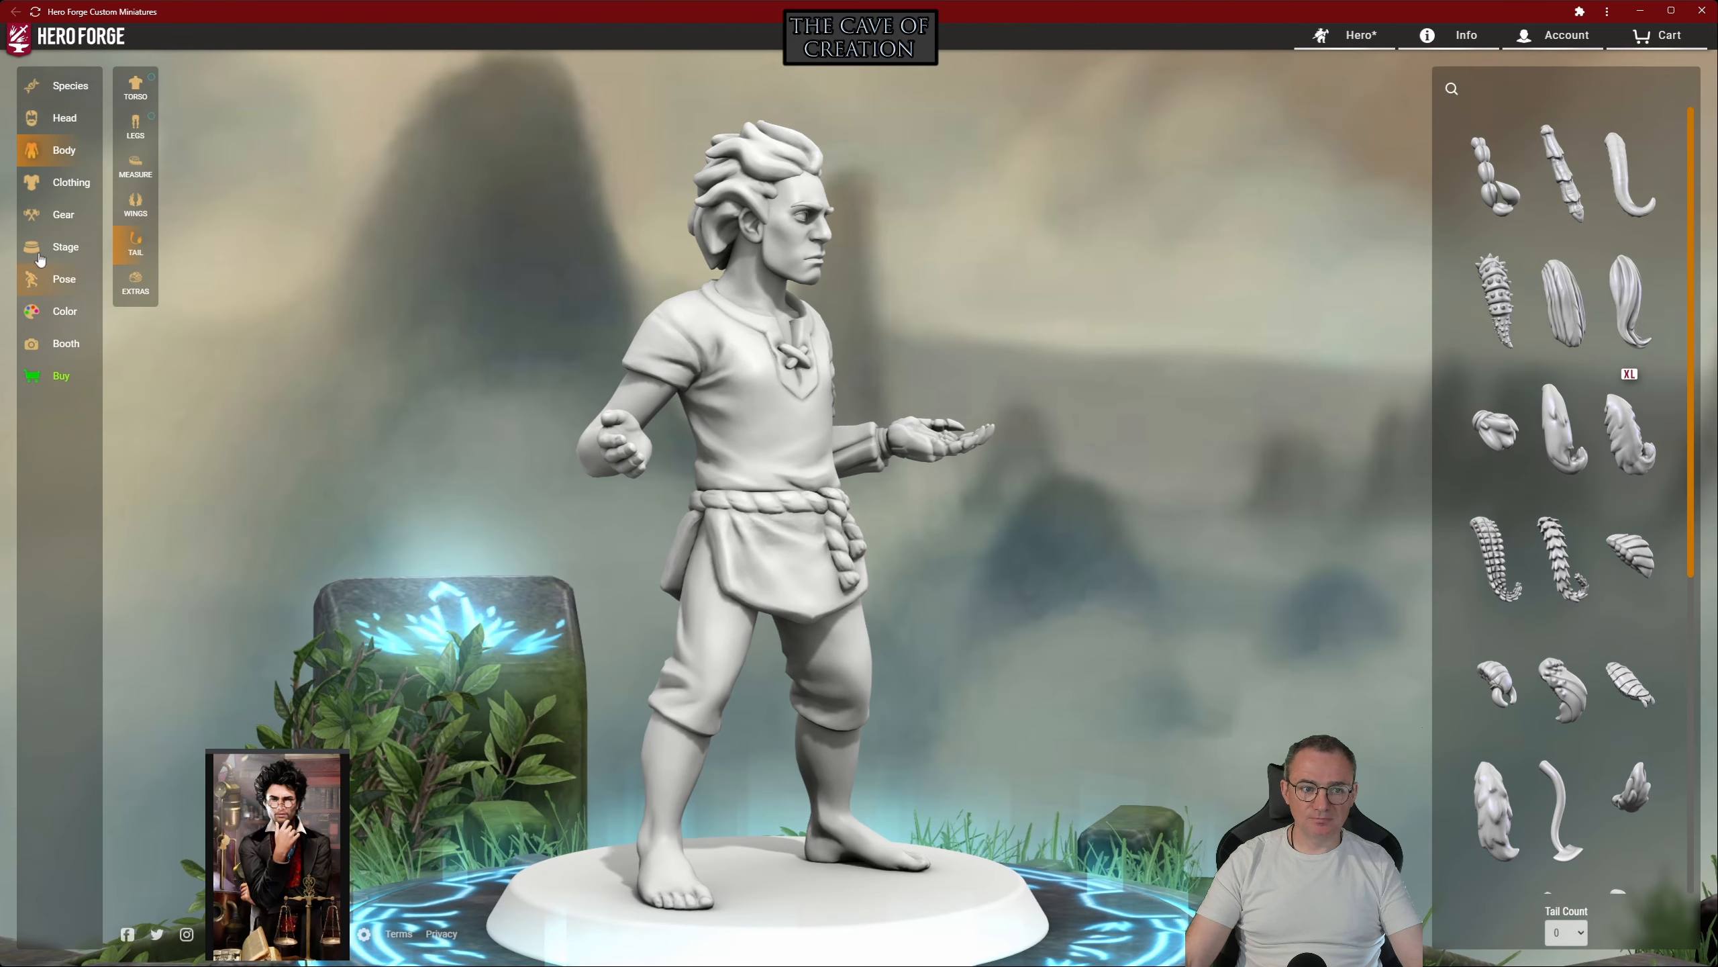
View the body extras, try the small pair of wings on the character and remove it again
{"action": "left_click", "coordinate": [135, 283]}
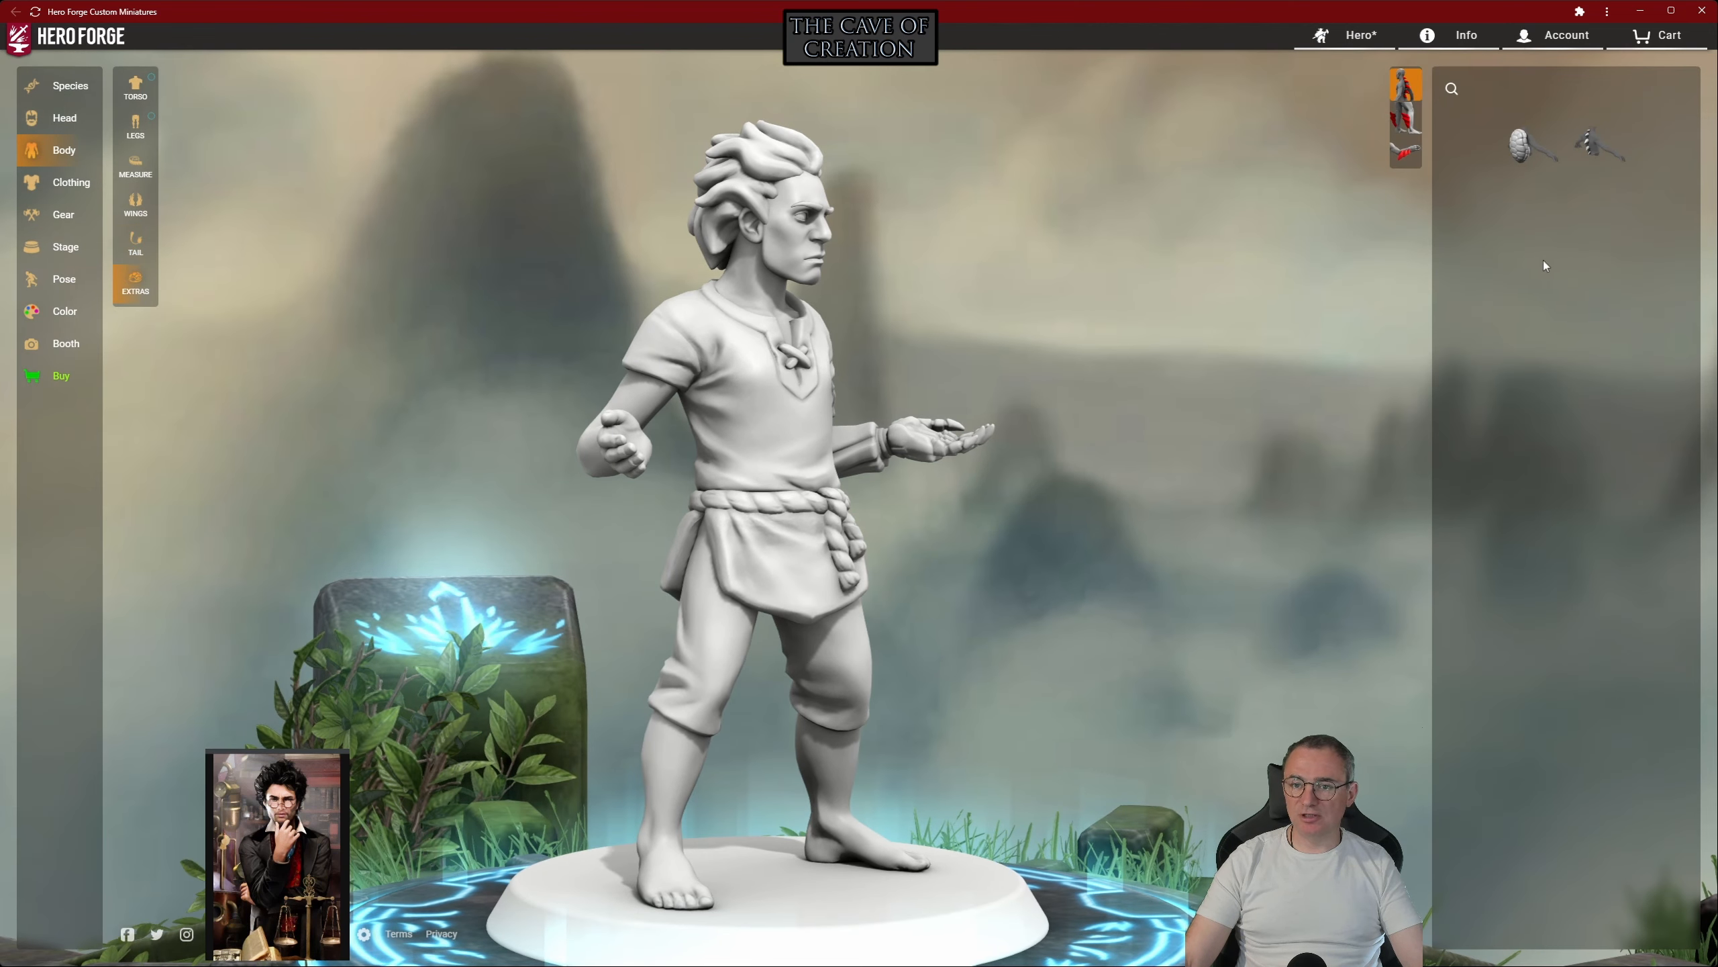
{"action": "left_click", "coordinate": [1404, 160]}
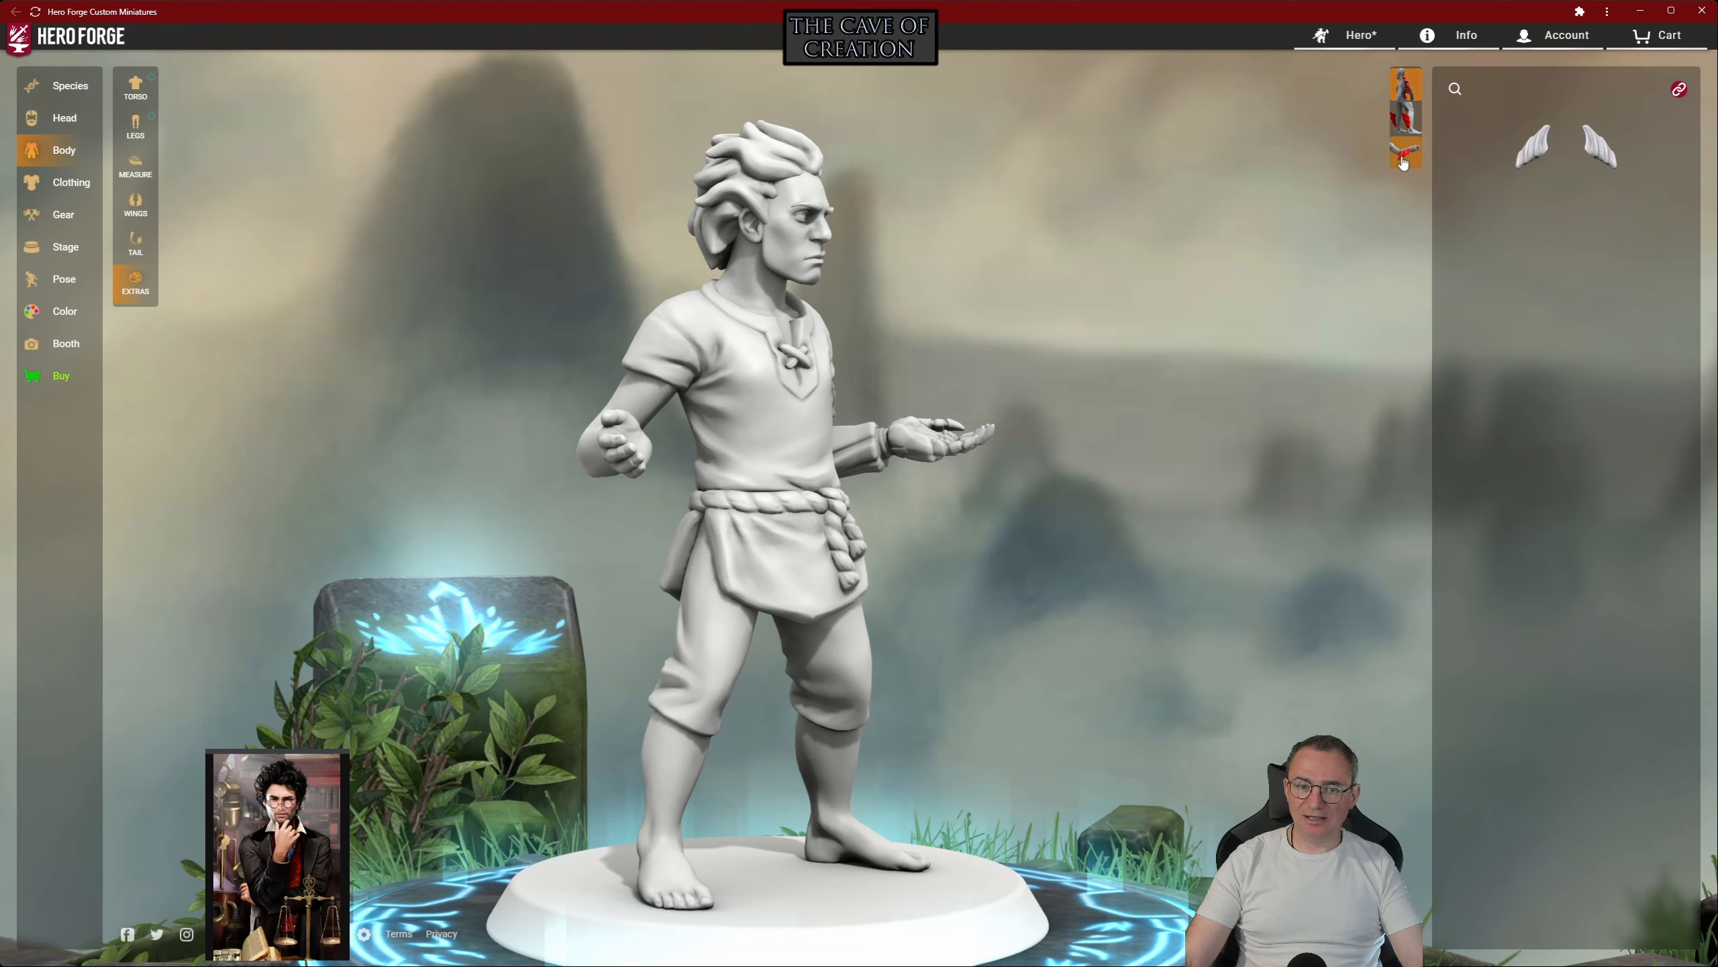
{"action": "left_click_drag", "start_coordinate": [1077, 287], "coordinate": [1361, 294]}
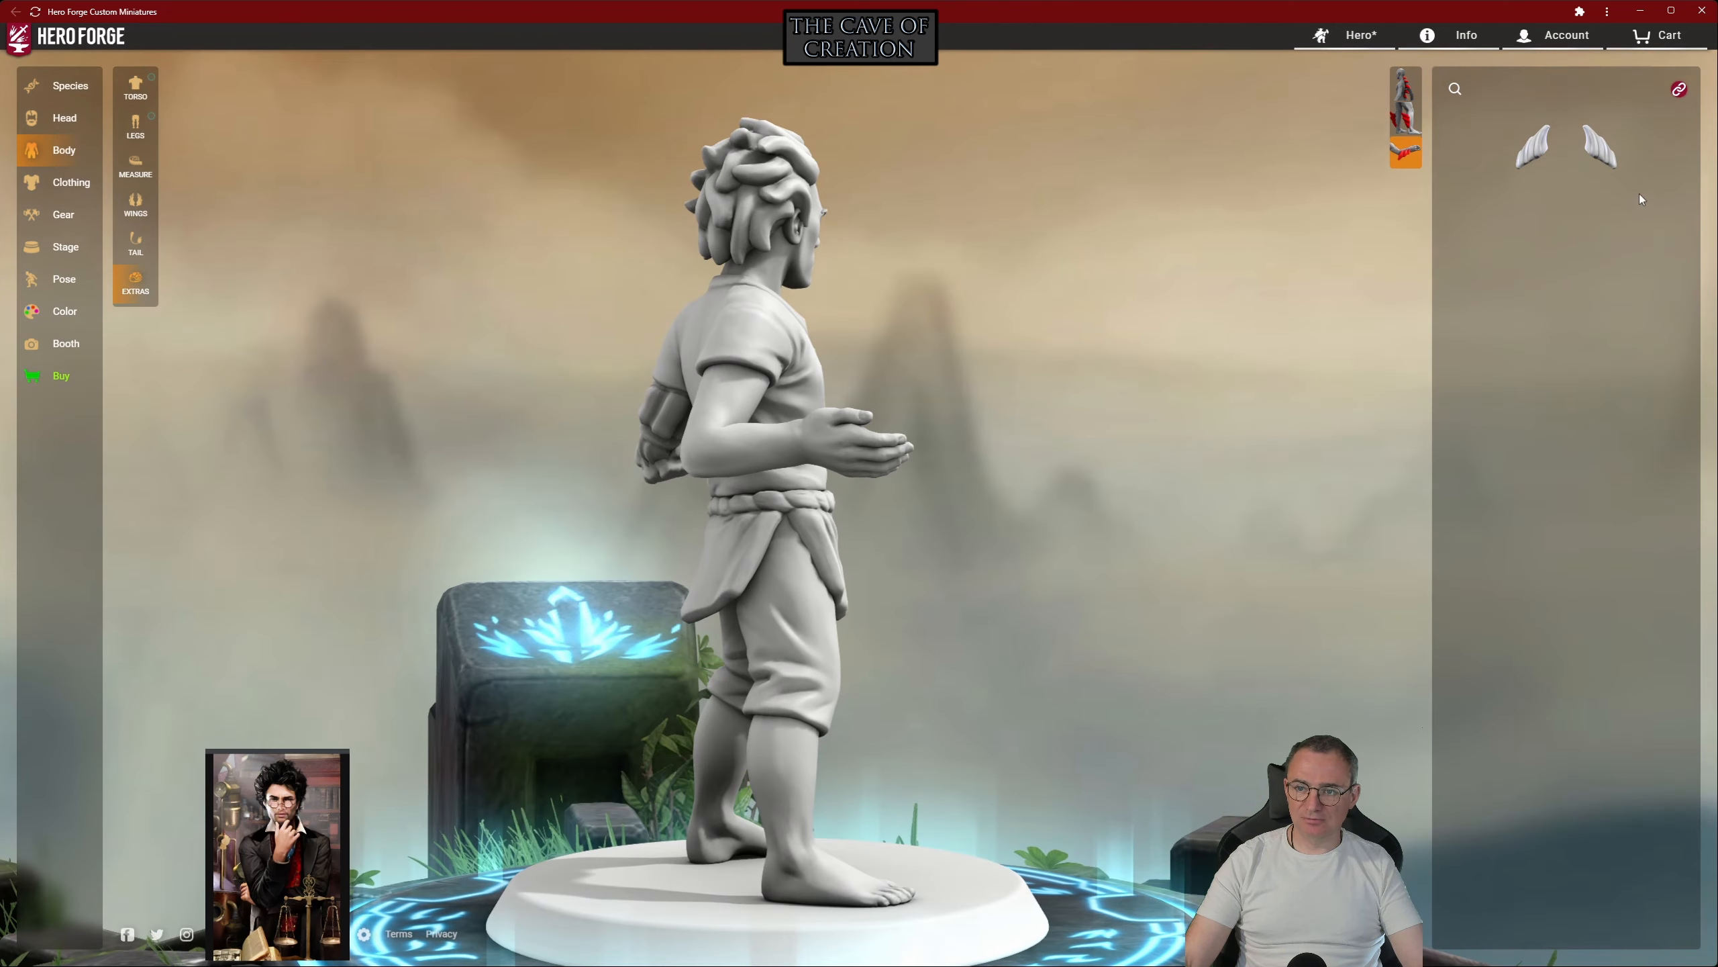
{"action": "left_click", "coordinate": [1546, 162]}
{"action": "left_click", "coordinate": [1546, 163]}
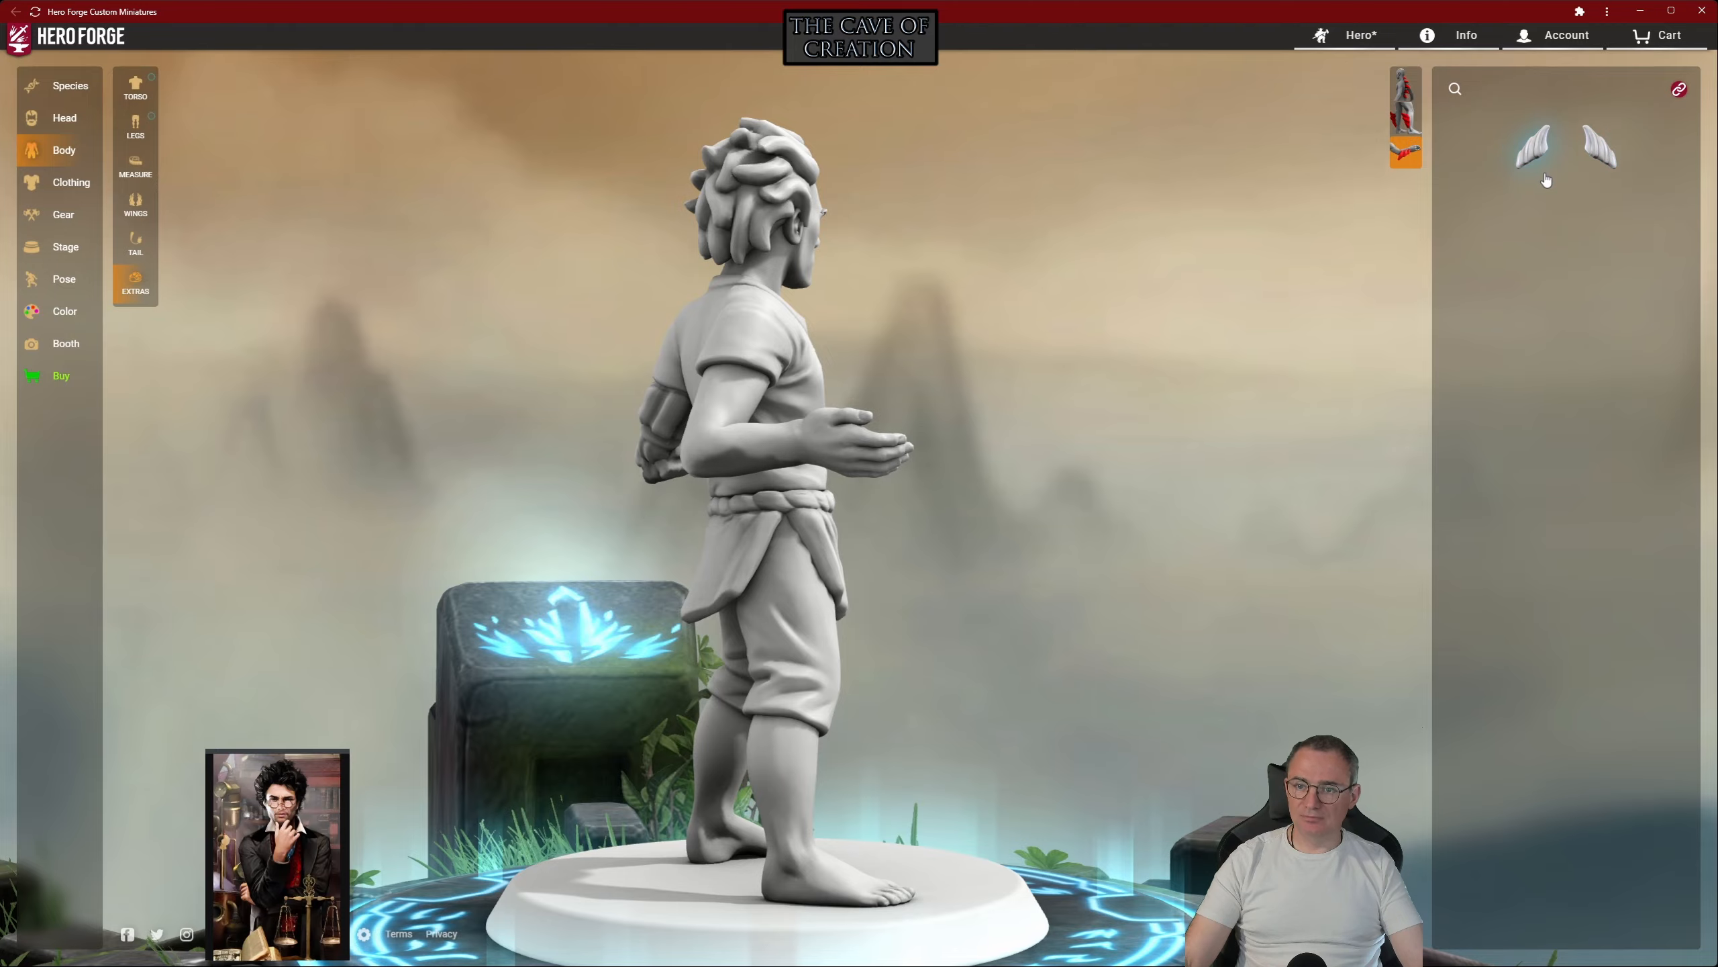
Try the Turtle Shell on the character's back and take it off again
{"action": "left_click", "coordinate": [1394, 93]}
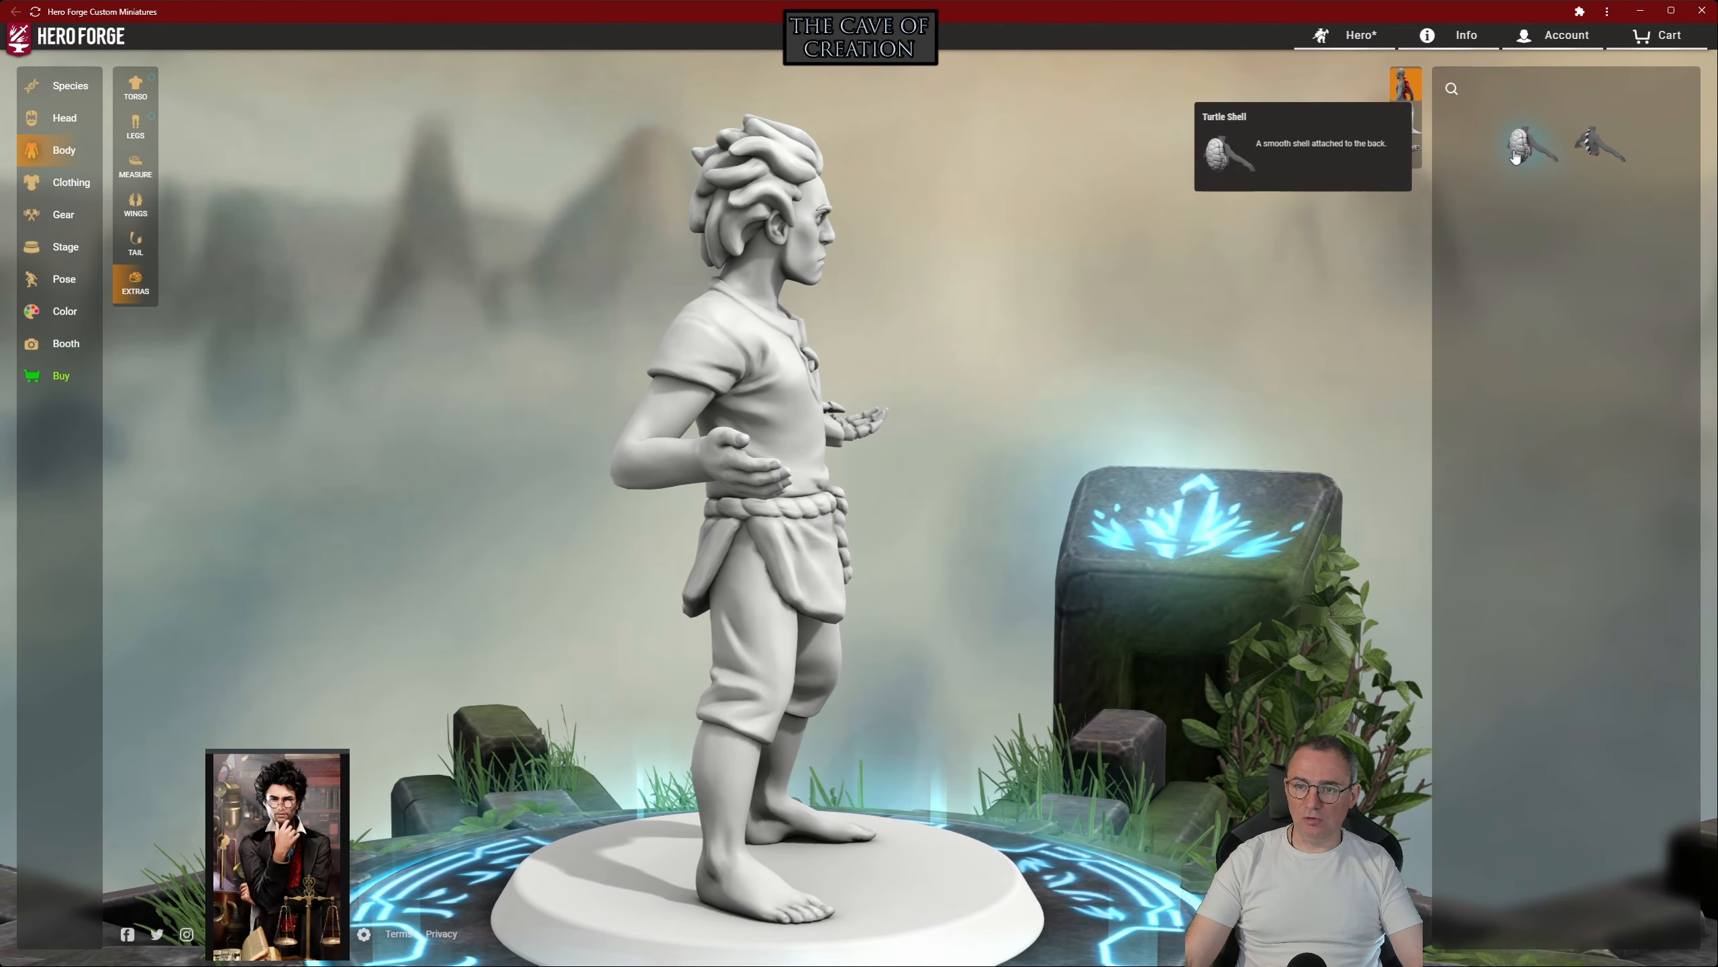
{"action": "left_click", "coordinate": [1530, 145]}
{"action": "left_click_drag", "start_coordinate": [1162, 210], "coordinate": [923, 200]}
{"action": "left_click", "coordinate": [1530, 145]}
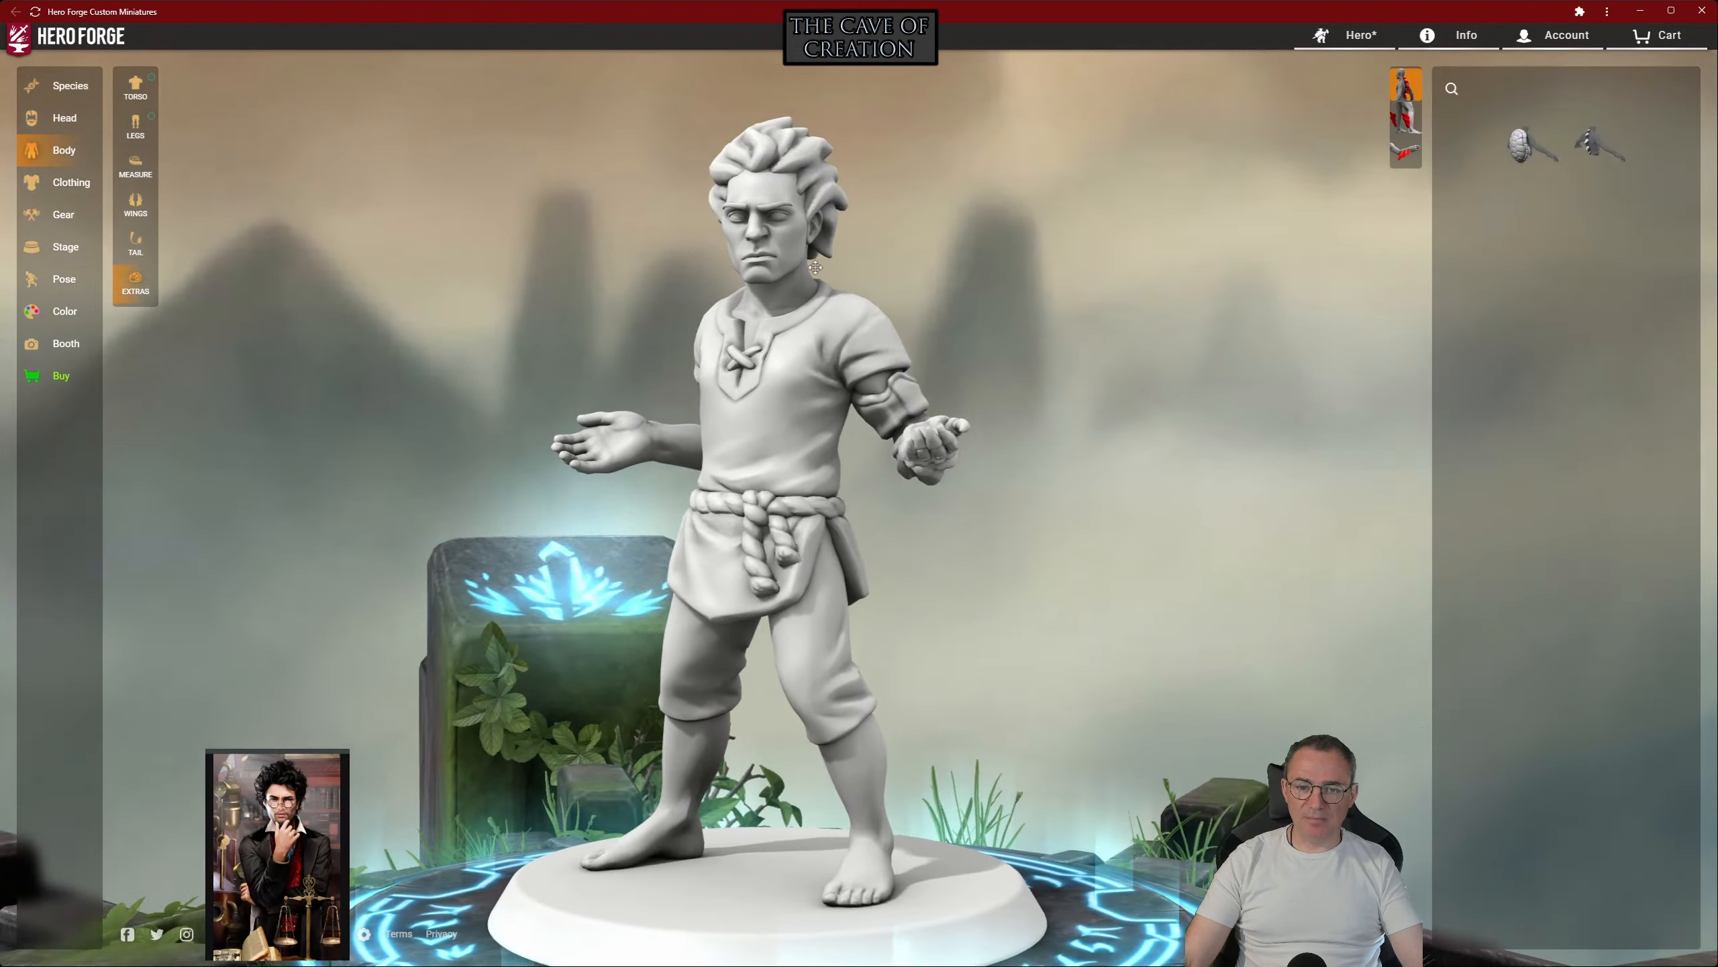
{"action": "left_click_drag", "start_coordinate": [815, 268], "coordinate": [1055, 280]}
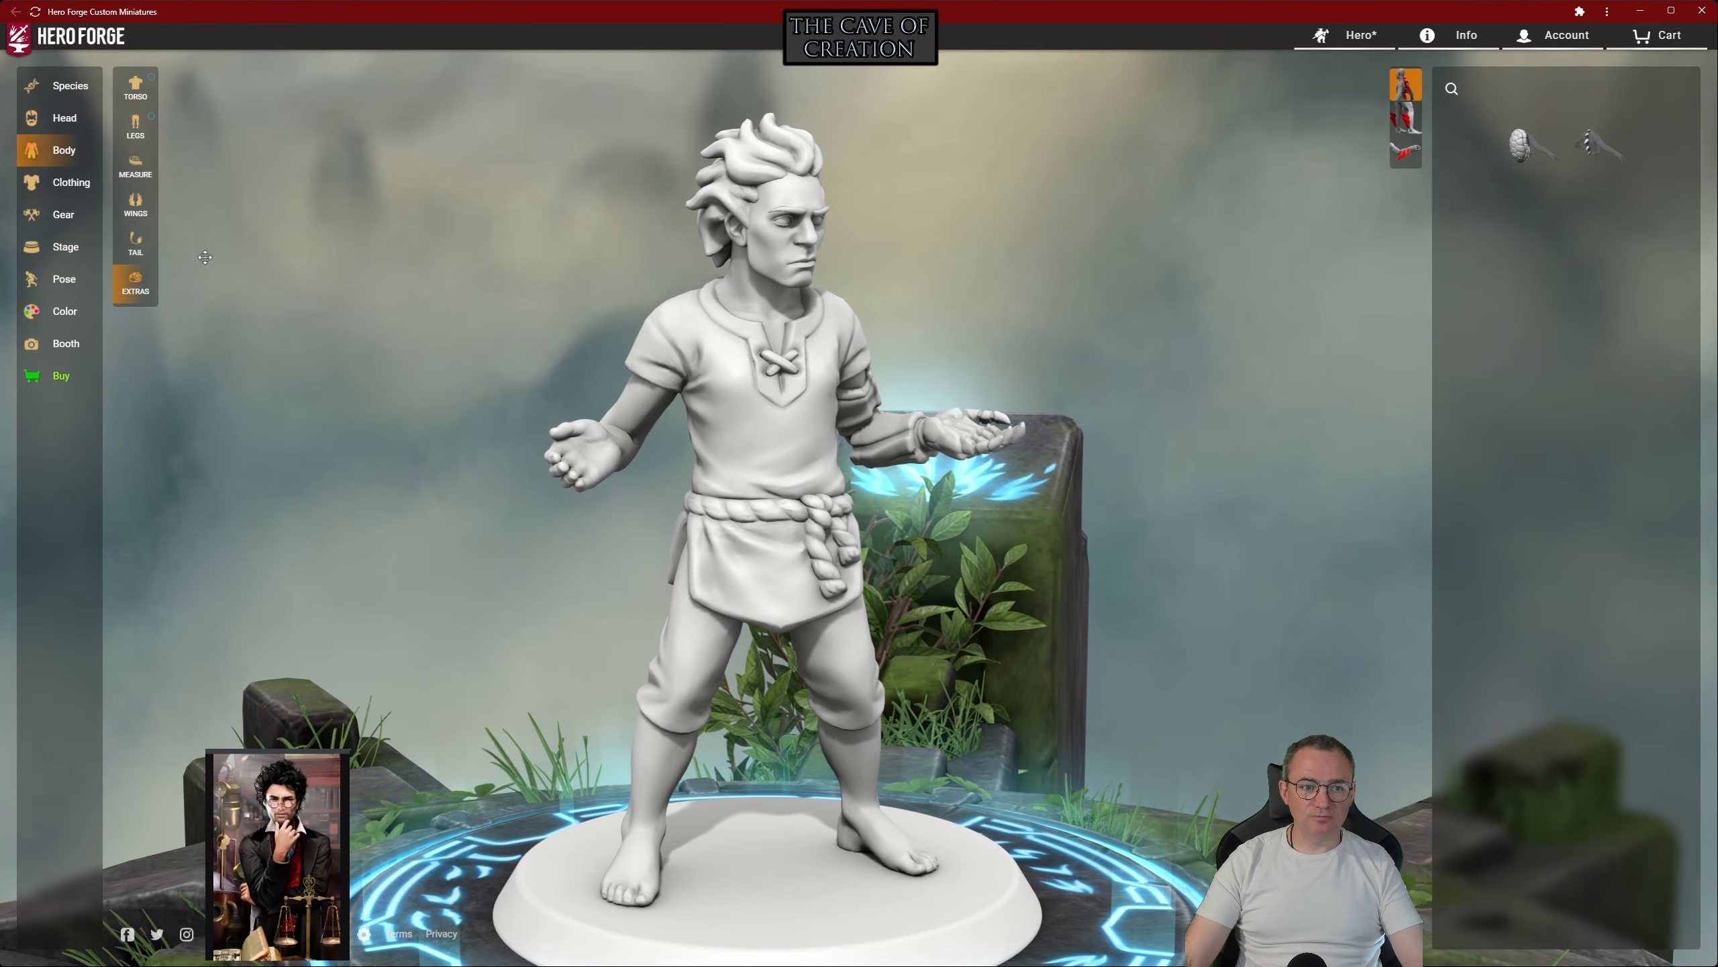
Open the body measurements, try the character at a Height of 36, and set the Height to 70
{"action": "left_click", "coordinate": [137, 168]}
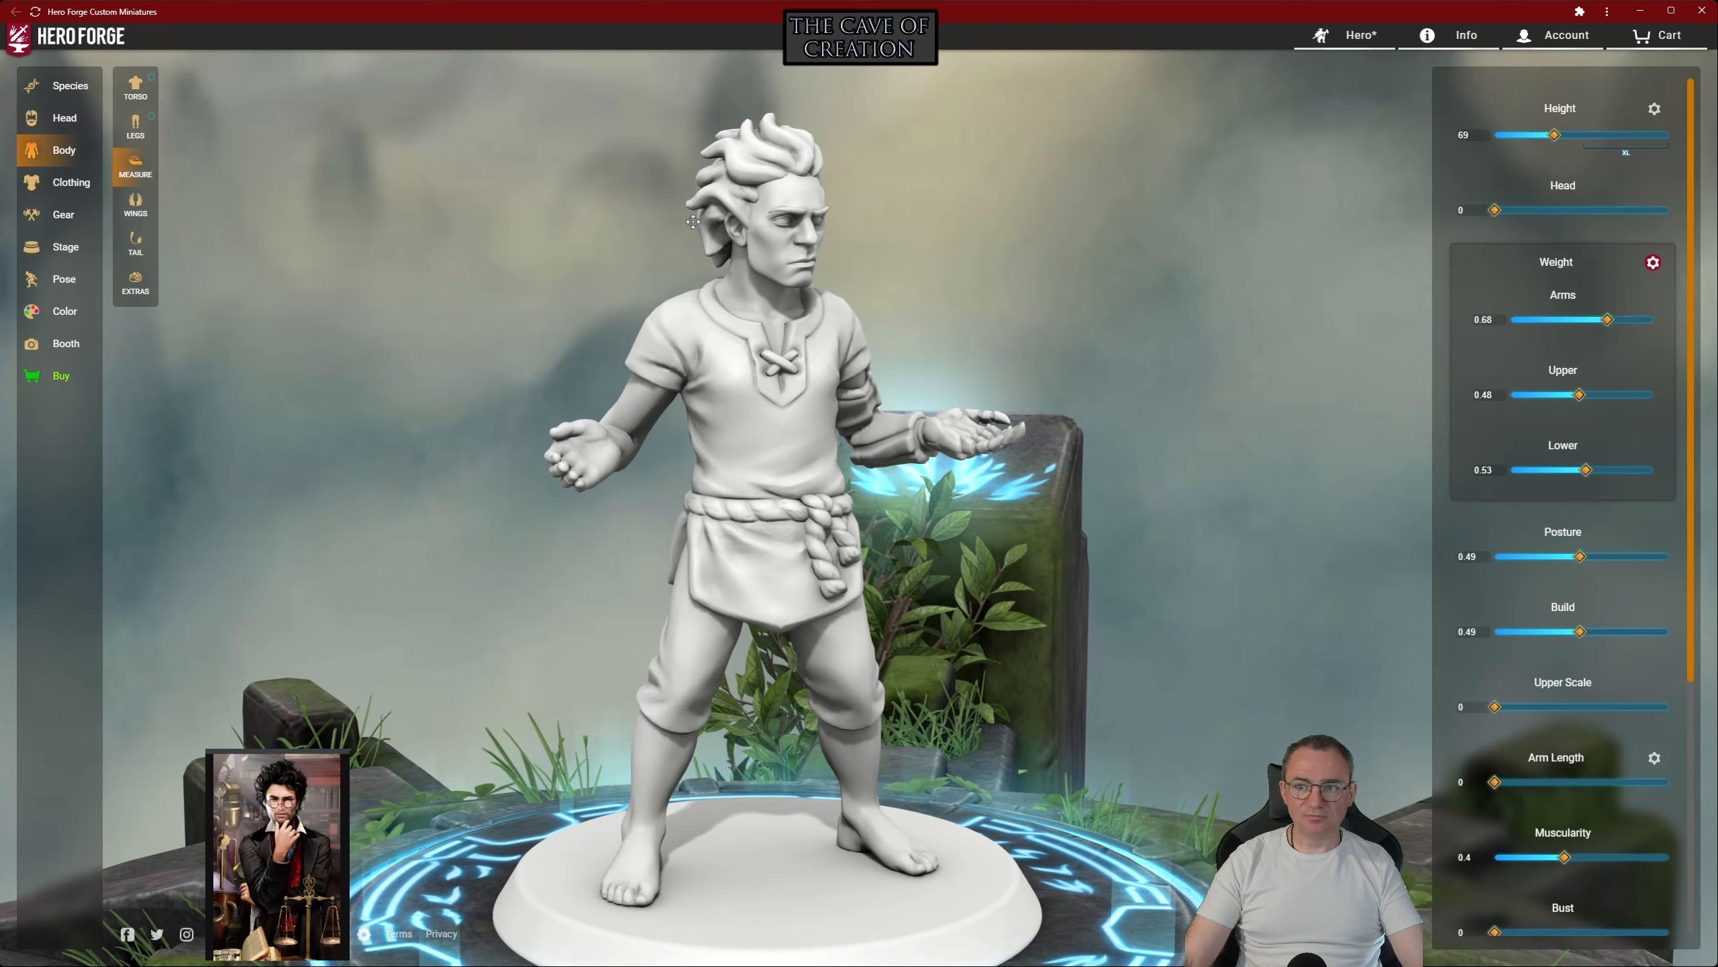
{"action": "left_click_drag", "start_coordinate": [916, 282], "coordinate": [814, 257]}
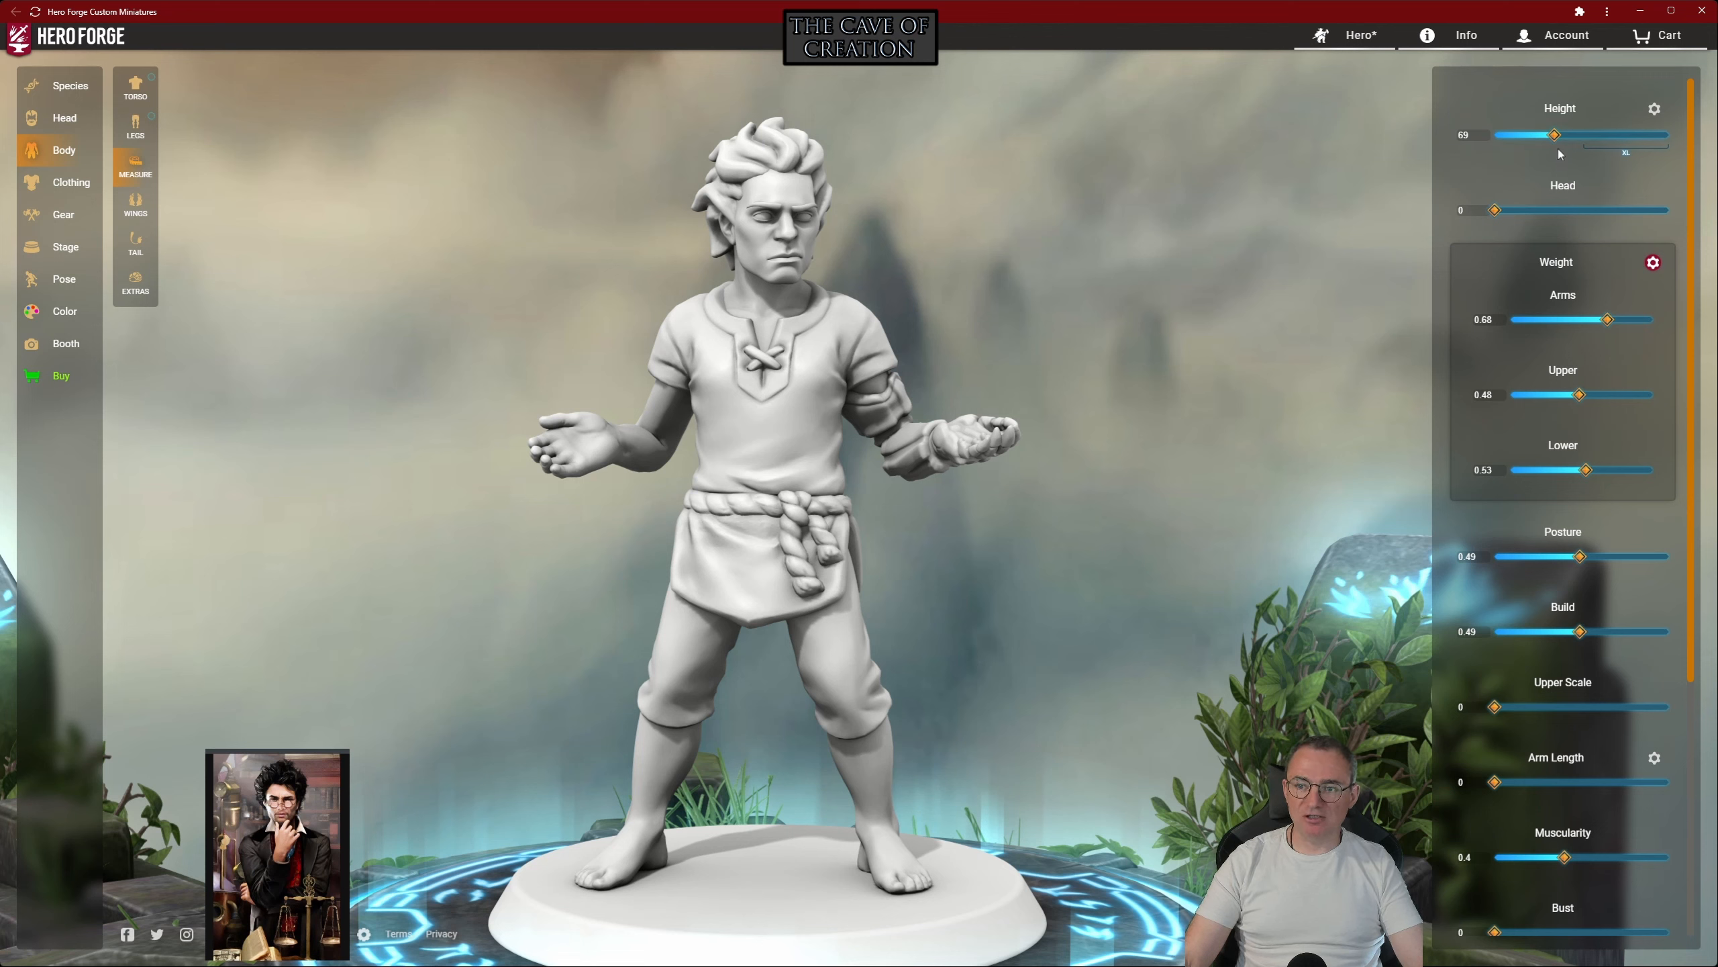
{"action": "mouse_move", "coordinate": [1557, 139]}
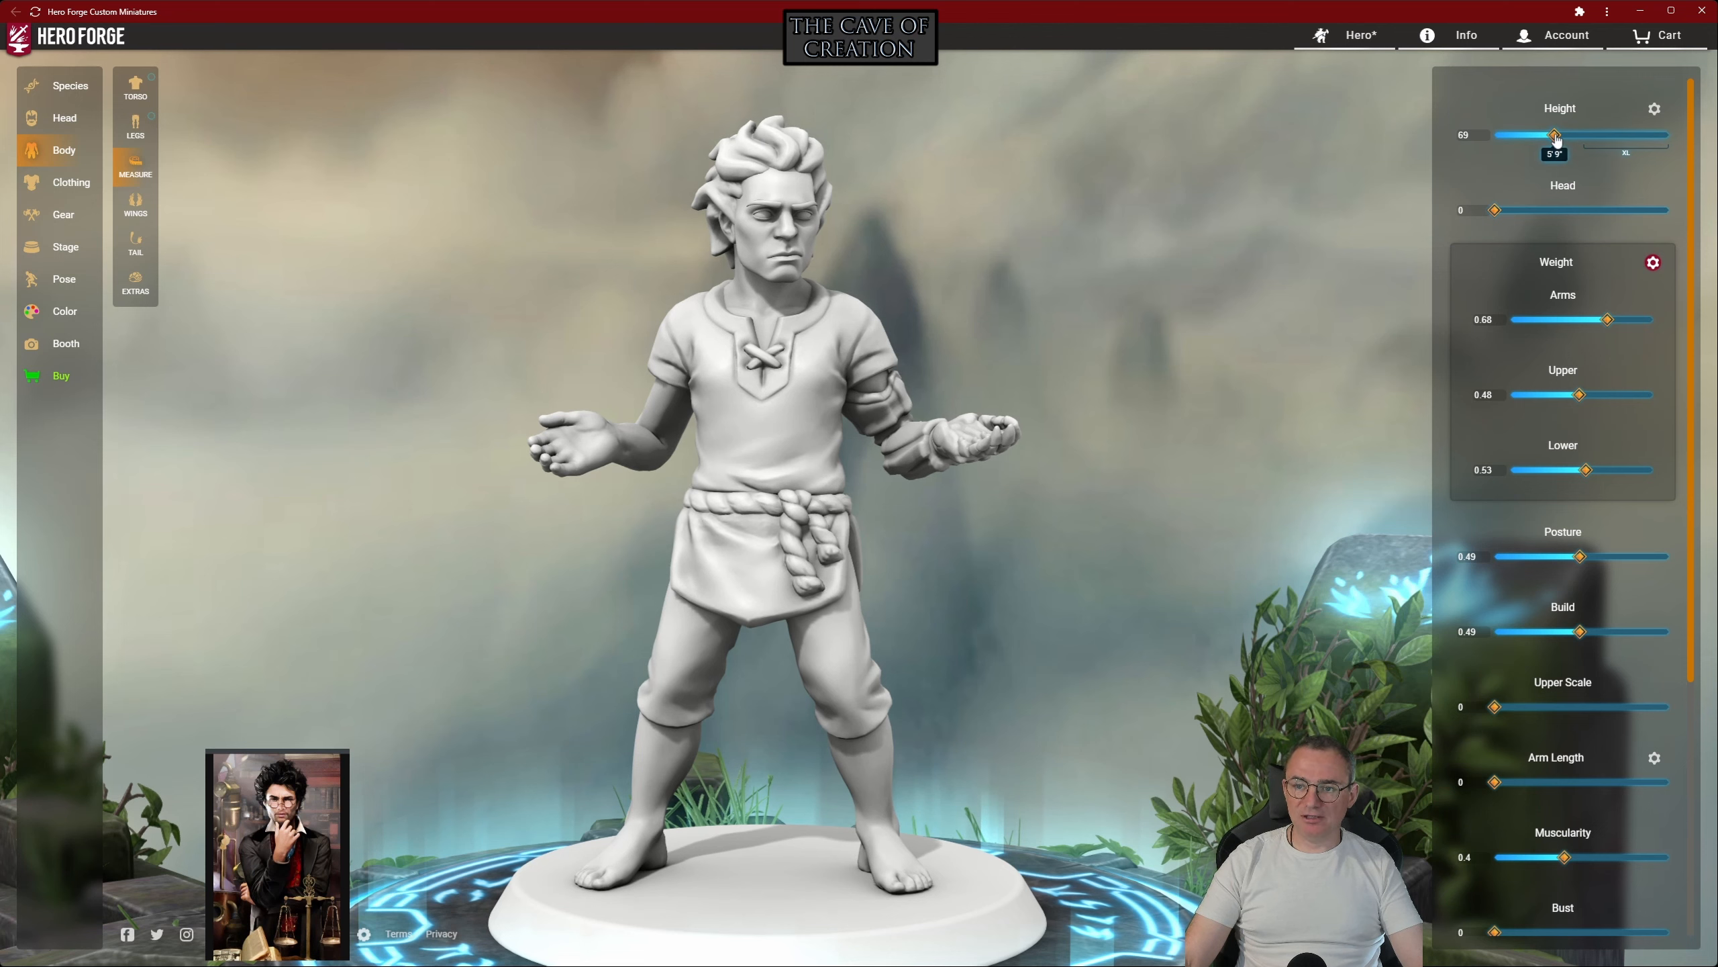
{"action": "left_click_drag", "start_coordinate": [1556, 138], "coordinate": [1452, 137]}
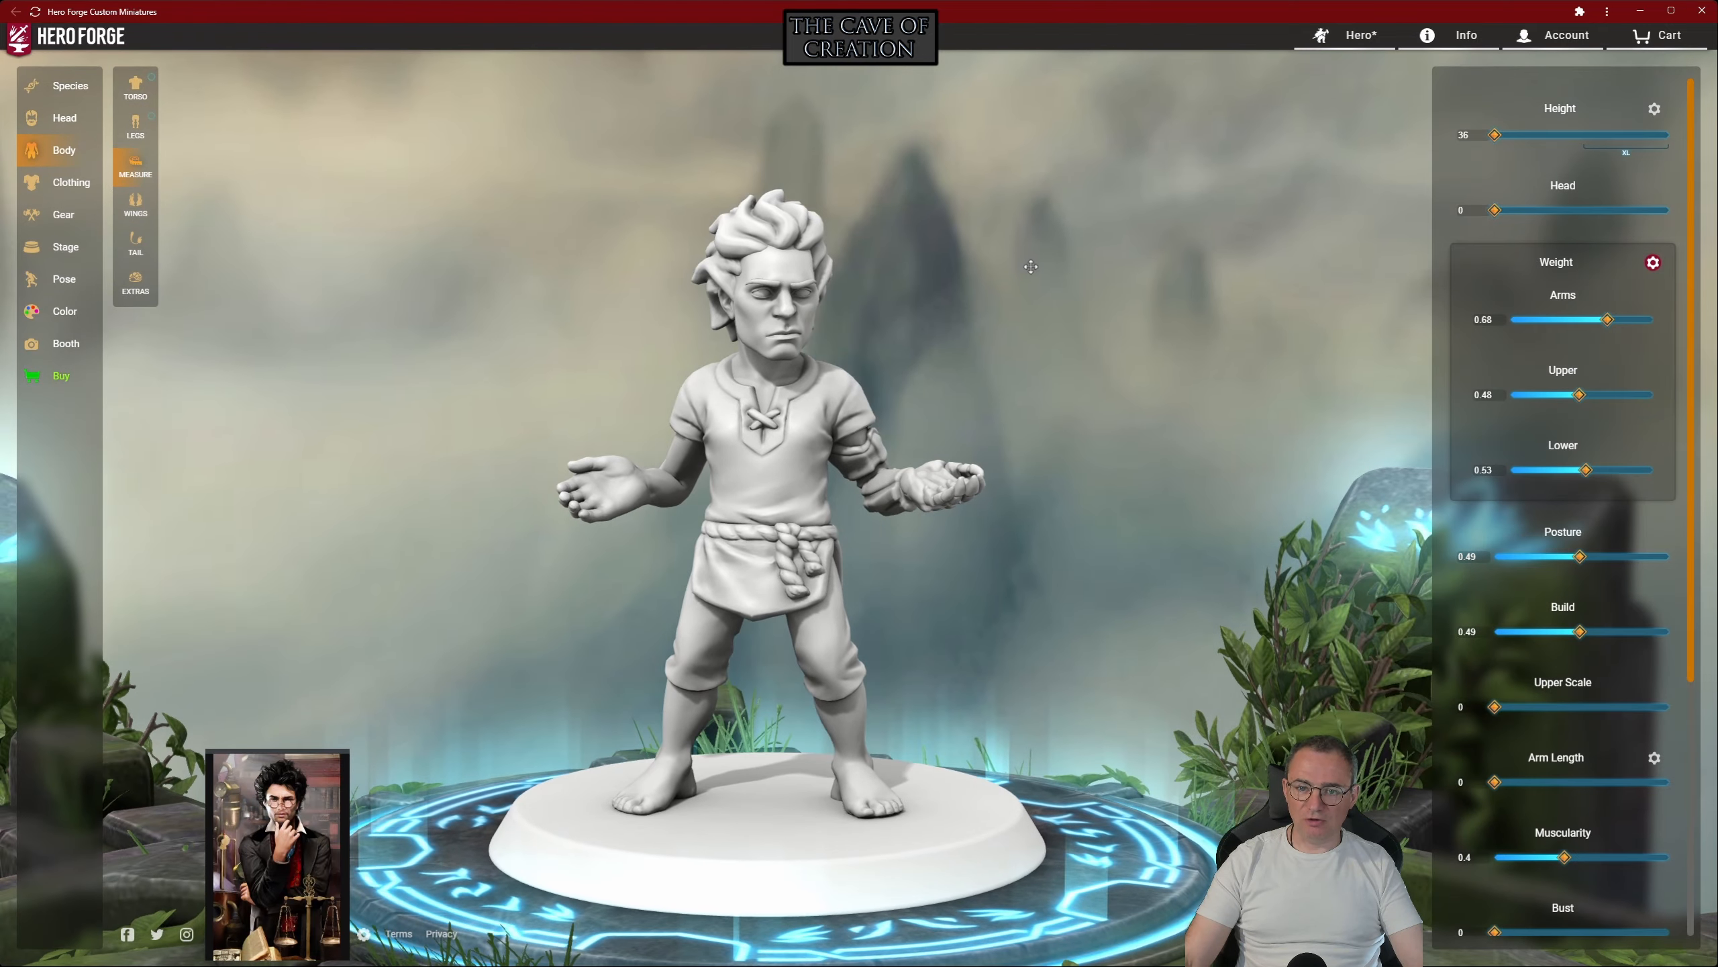
{"action": "left_click_drag", "start_coordinate": [1031, 266], "coordinate": [953, 320]}
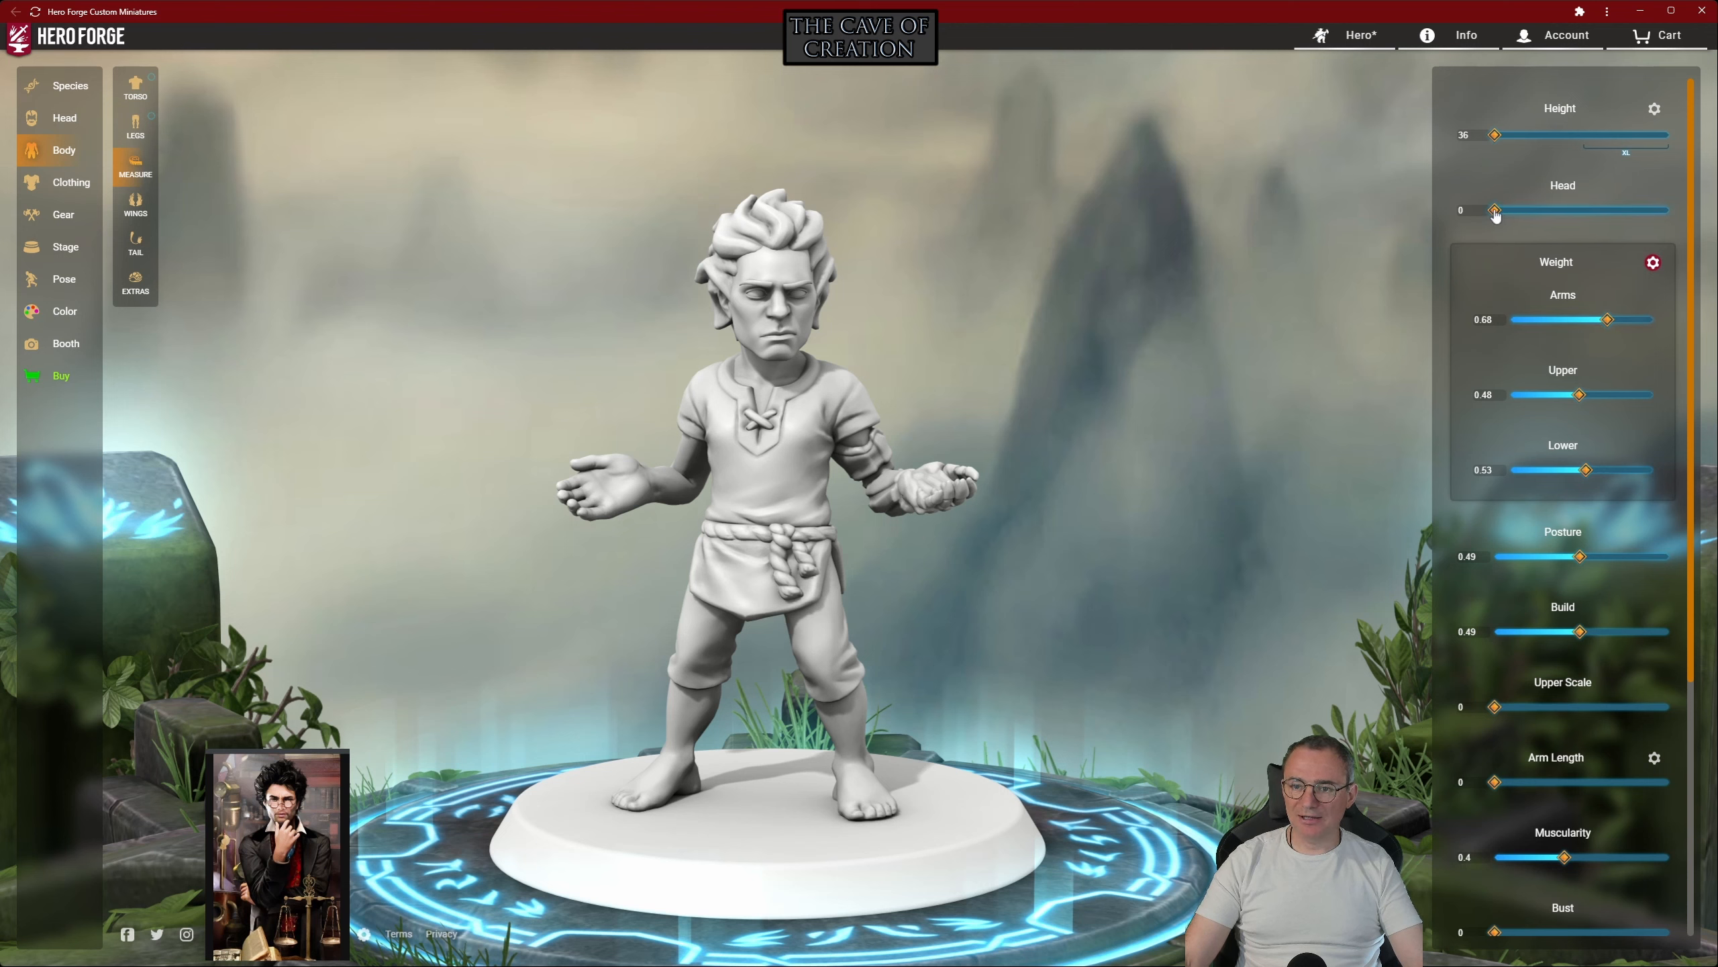
{"action": "left_click_drag", "start_coordinate": [1495, 211], "coordinate": [1377, 231]}
{"action": "left_click_drag", "start_coordinate": [1496, 138], "coordinate": [1557, 138]}
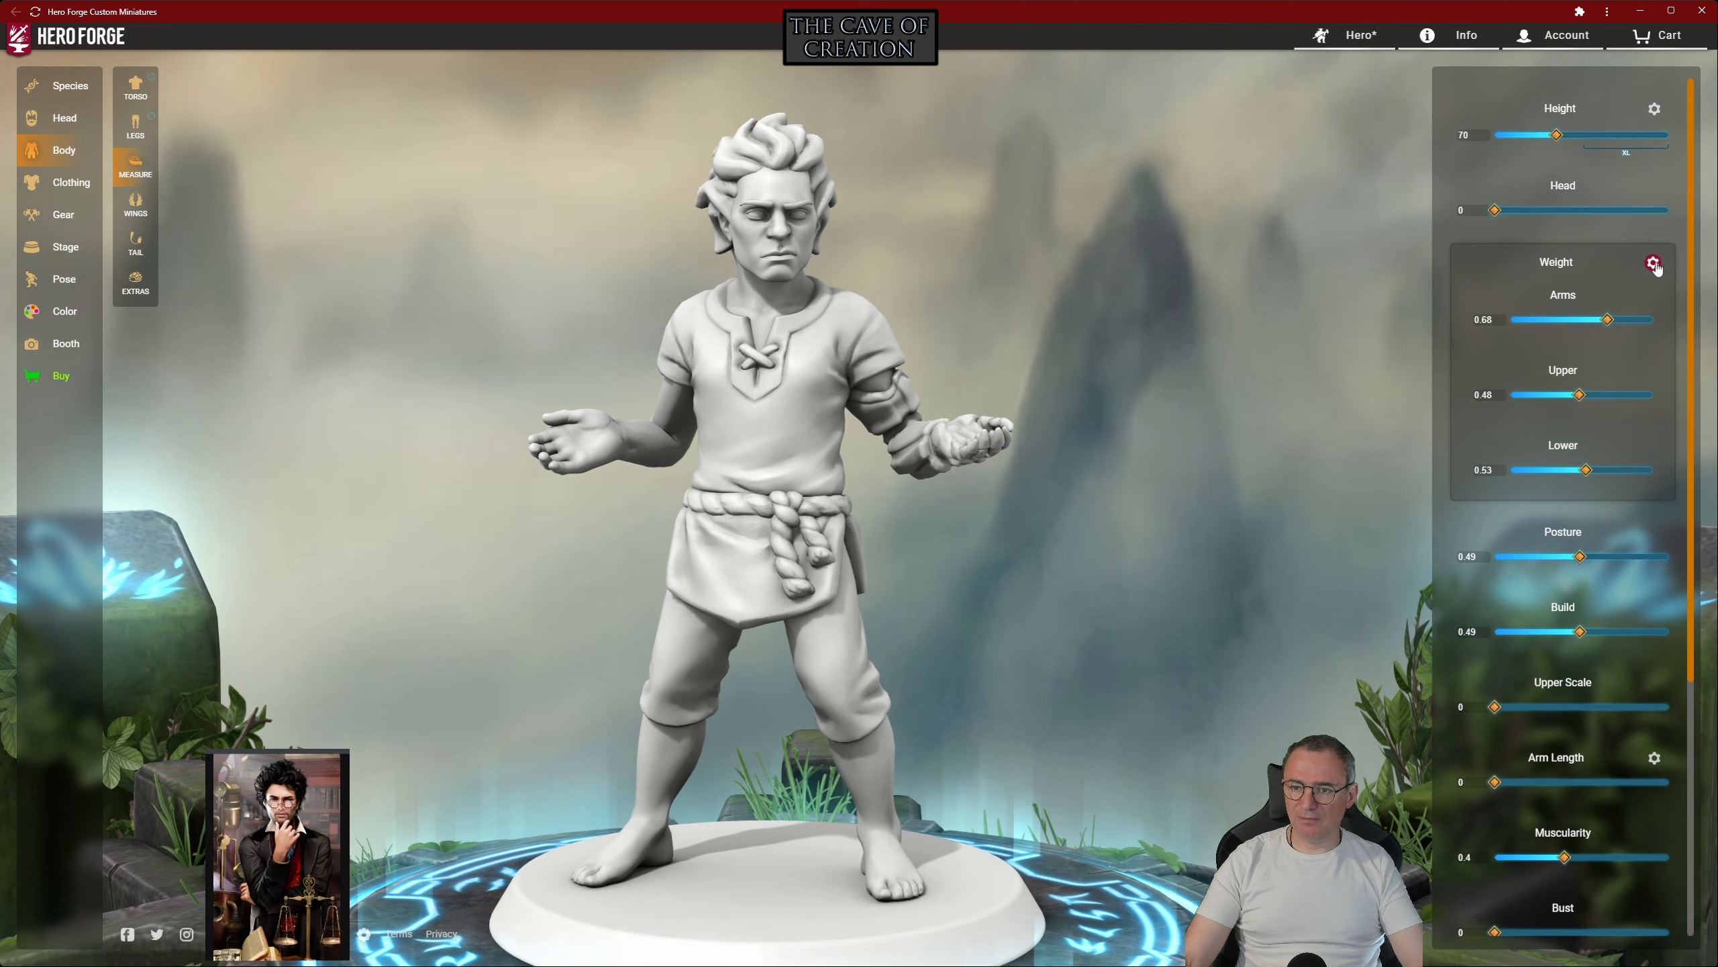
Set the individual Weight values to 0.33 for Arms, 0.39 for Upper and 0.31 for Lower
{"action": "left_click", "coordinate": [1653, 263]}
{"action": "left_click", "coordinate": [1654, 261]}
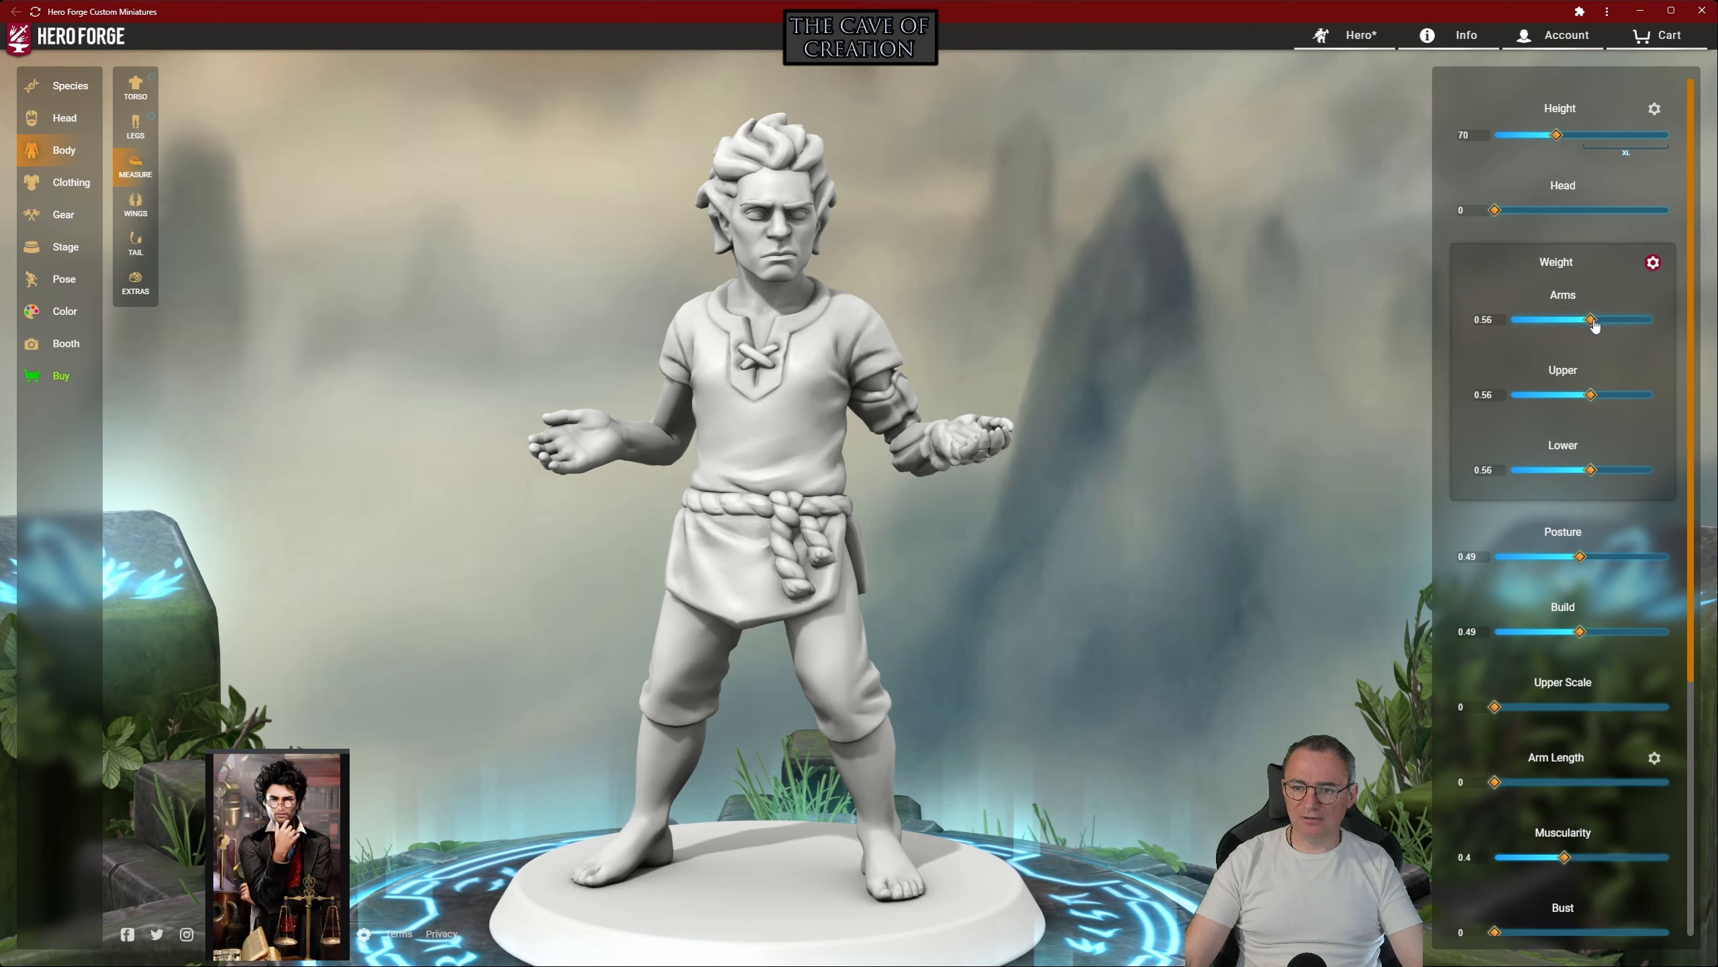
{"action": "left_click_drag", "start_coordinate": [1591, 479], "coordinate": [1556, 478]}
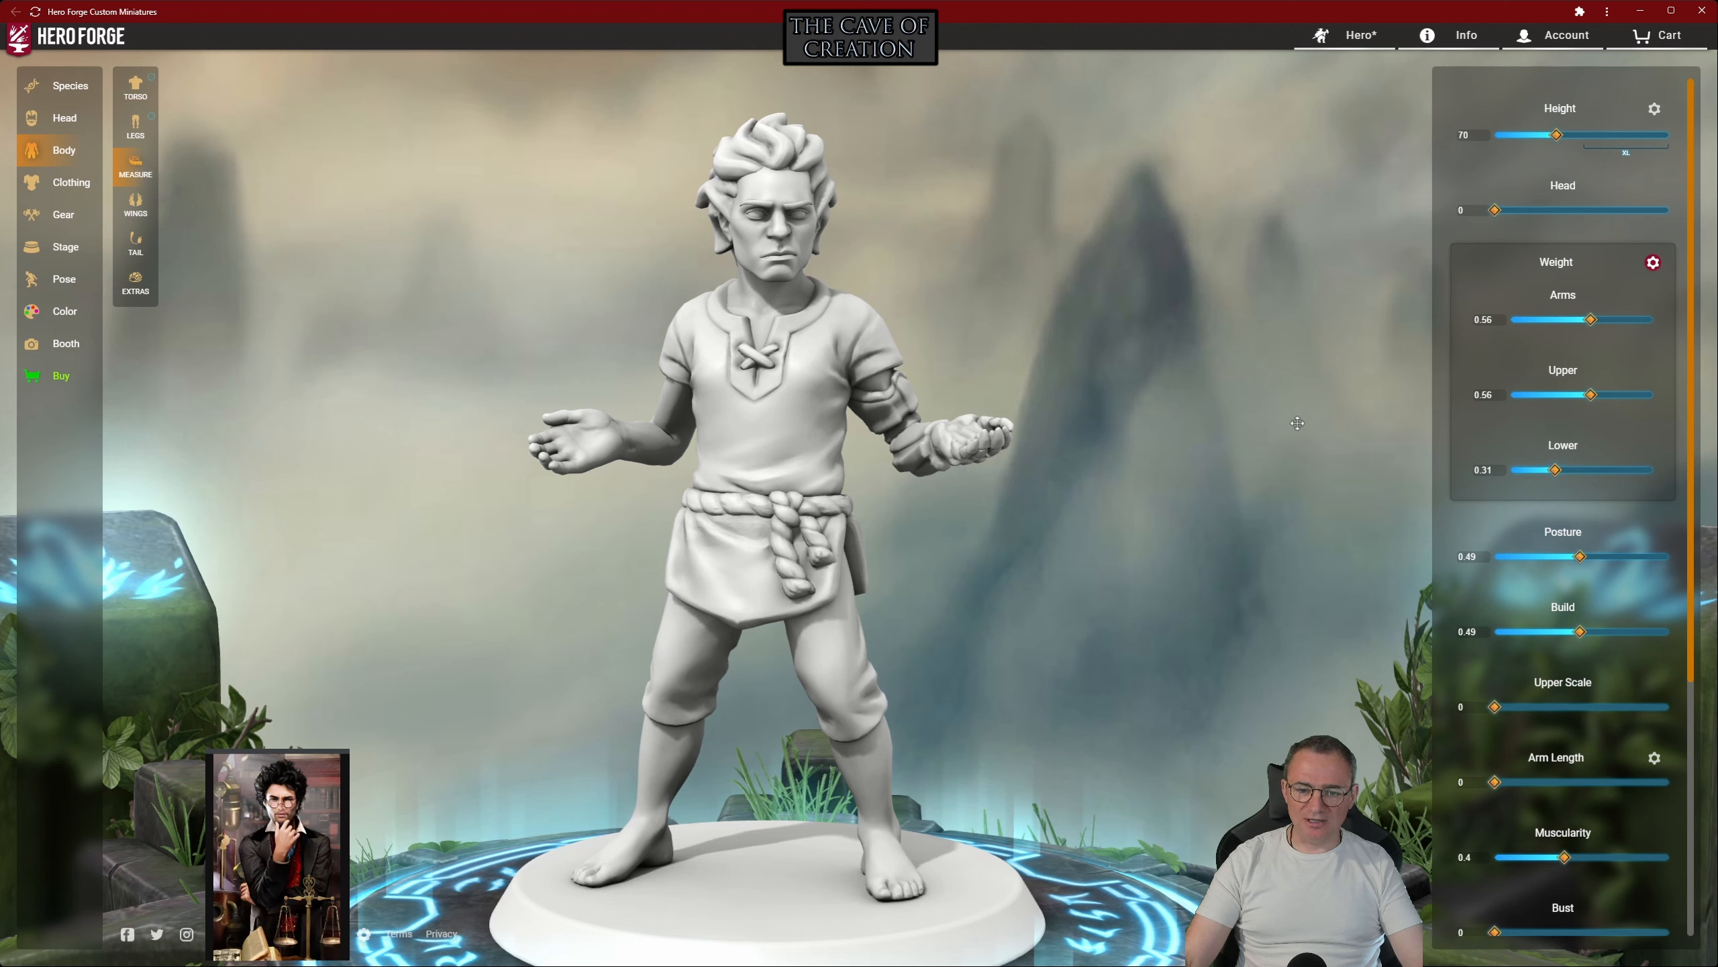
{"action": "left_click_drag", "start_coordinate": [1587, 399], "coordinate": [1566, 400]}
{"action": "left_click_drag", "start_coordinate": [1591, 326], "coordinate": [1557, 326]}
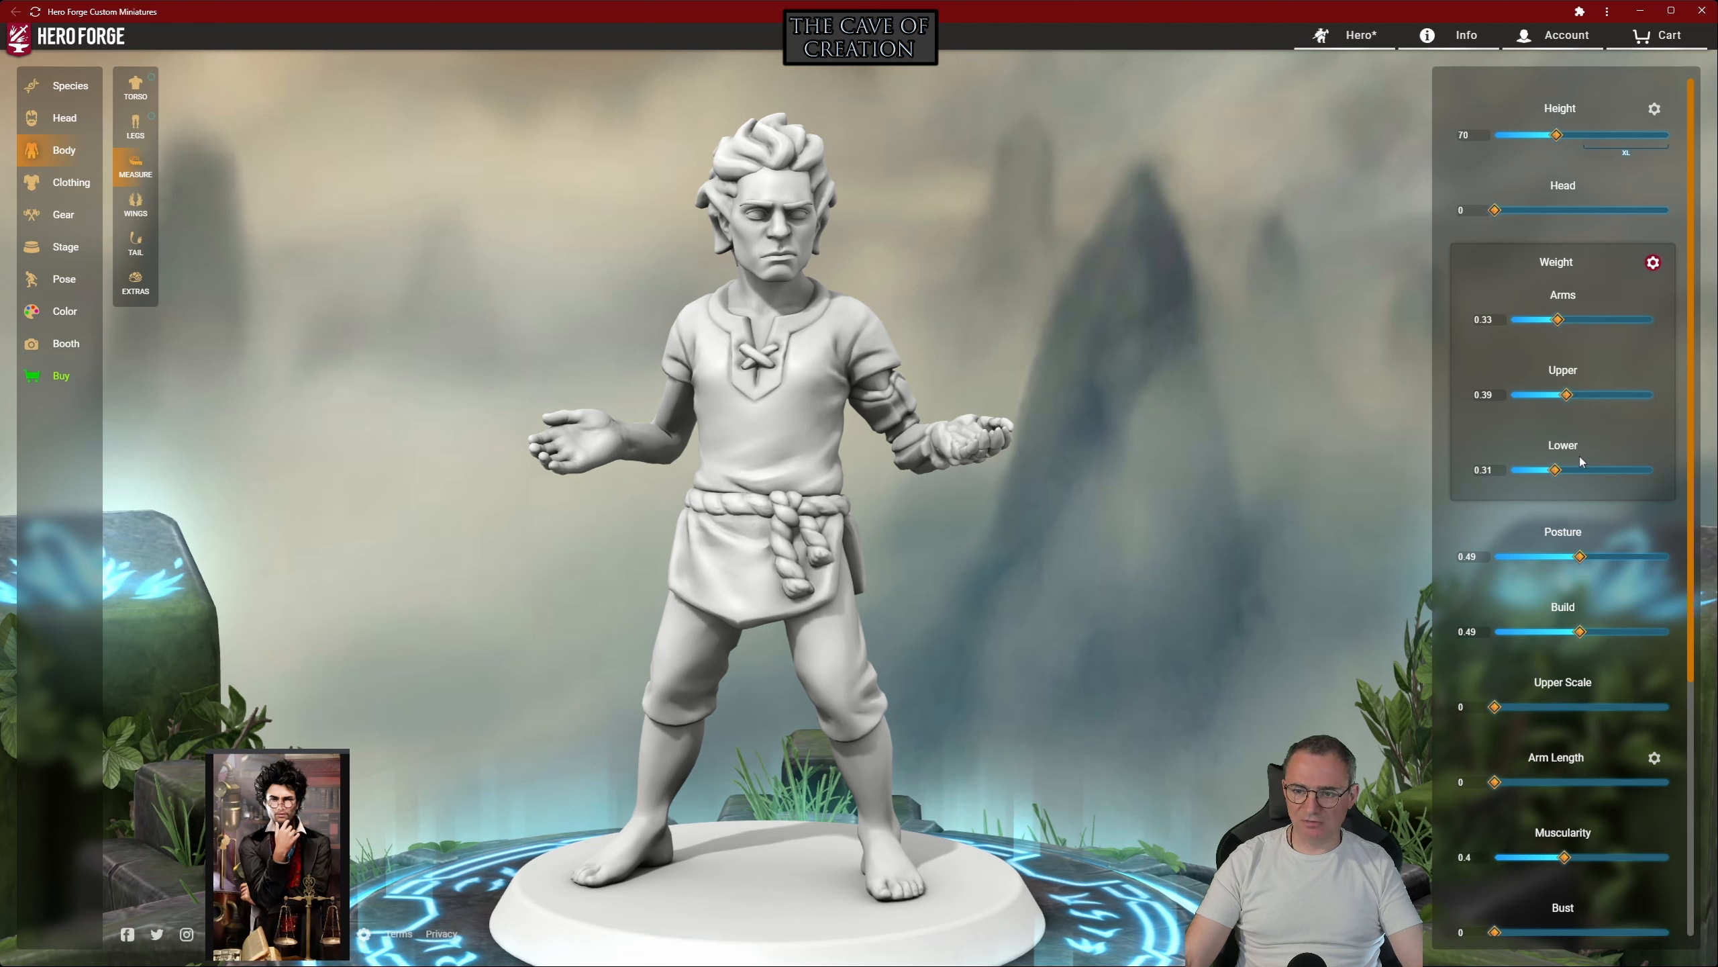
Set the character's Posture to 0.78 and Build to 0.48, leaving Upper Scale at 0
{"action": "scroll", "coordinate": [1579, 457], "scroll_direction": "down", "scroll_amount": 3}
{"action": "left_click_drag", "start_coordinate": [1588, 291], "coordinate": [1632, 308]}
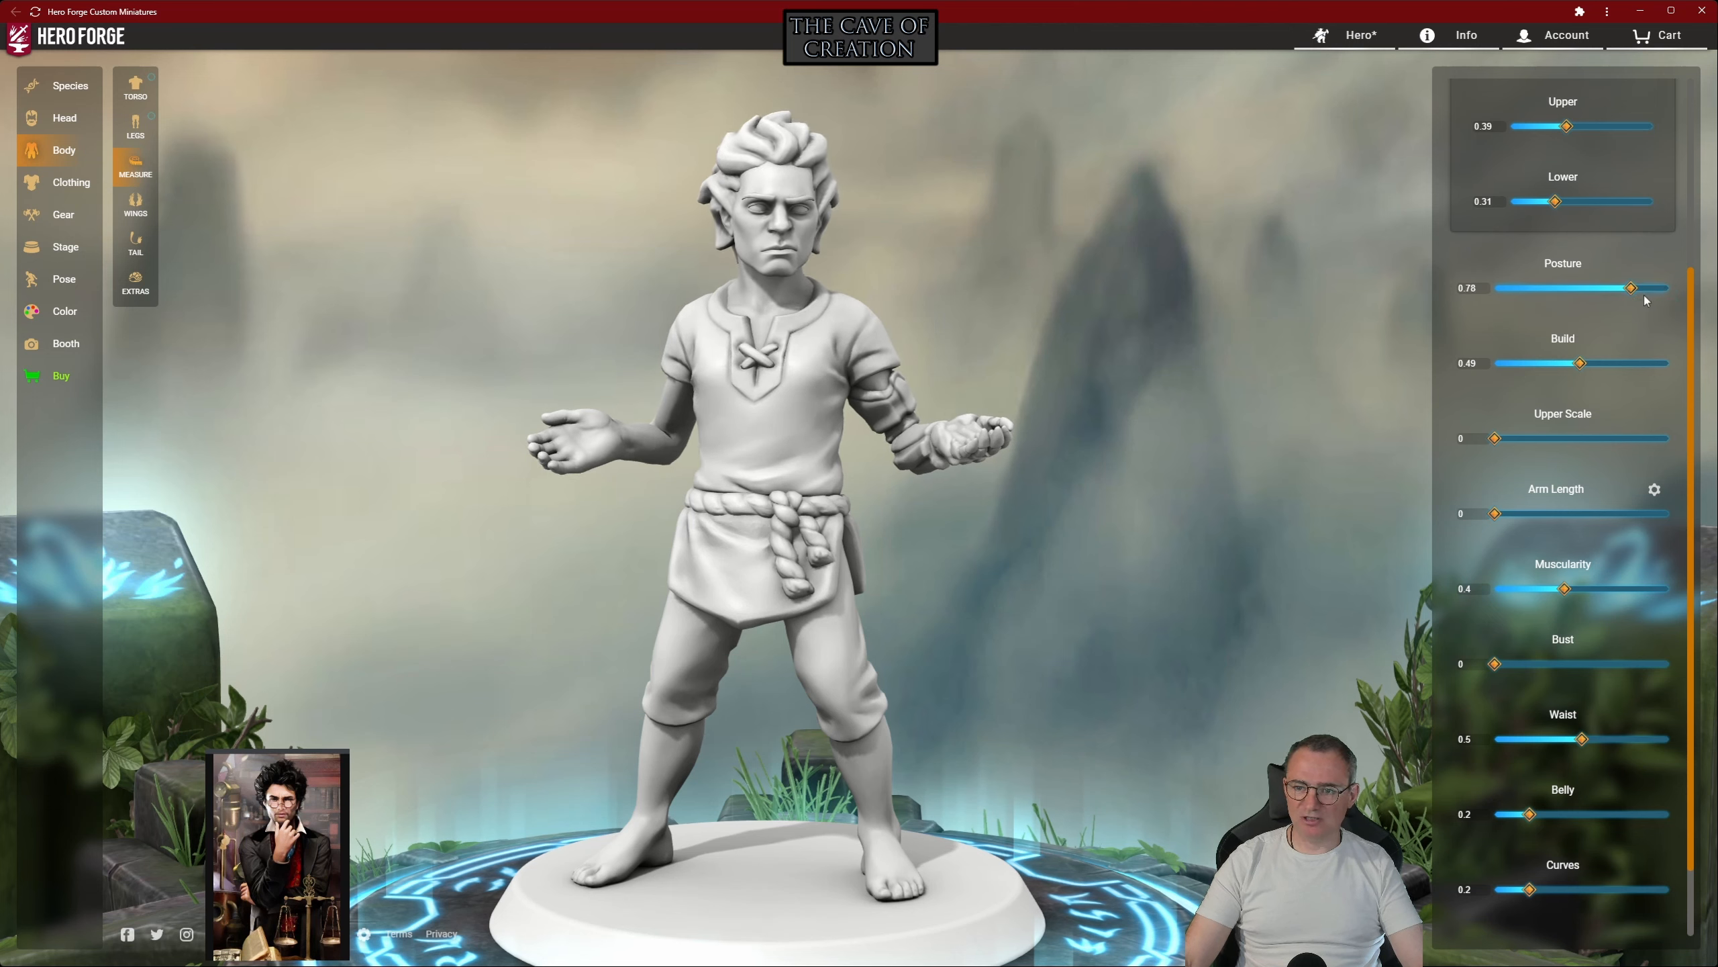
{"action": "mouse_move", "coordinate": [1579, 364]}
{"action": "left_mouse_down"}
{"action": "mouse_move", "coordinate": [1433, 373]}
{"action": "mouse_move", "coordinate": [1669, 365]}
{"action": "mouse_move", "coordinate": [1485, 387]}
{"action": "mouse_move", "coordinate": [1576, 387]}
{"action": "left_mouse_up"}
{"action": "mouse_move", "coordinate": [1495, 438]}
{"action": "left_mouse_down"}
{"action": "mouse_move", "coordinate": [1670, 438]}
{"action": "mouse_move", "coordinate": [1495, 438]}
{"action": "left_mouse_up"}
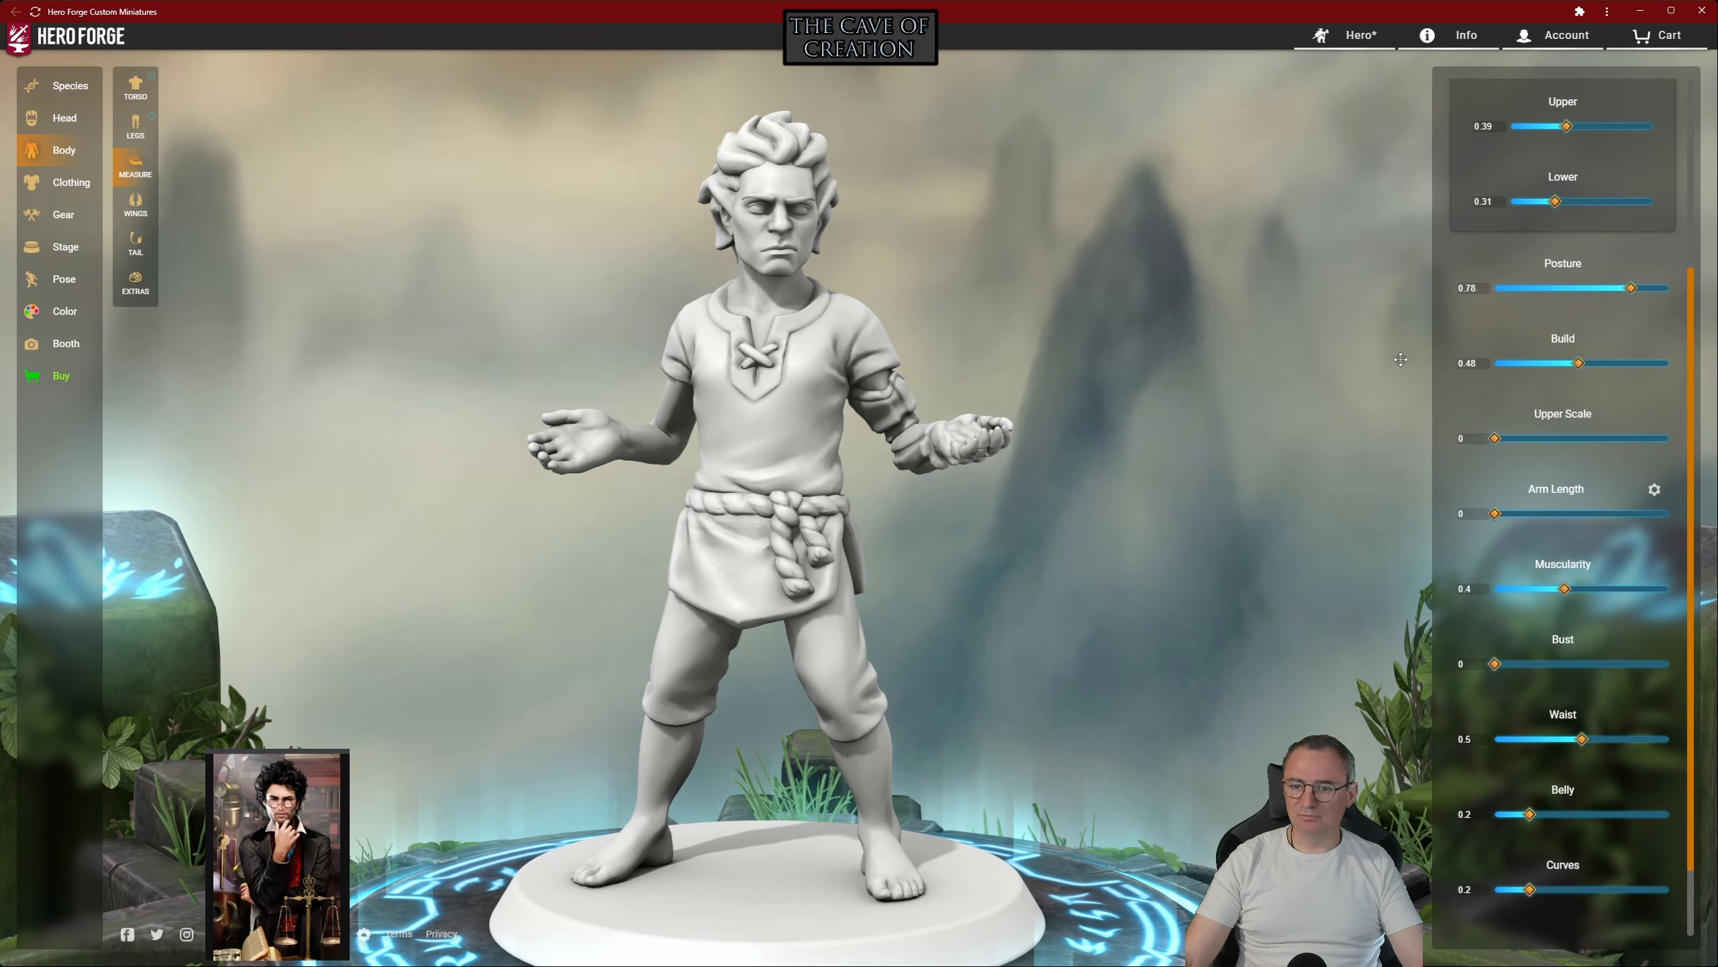
Try an Arm Length of 1, view the separate per-arm length settings, and return Arm Length to 0
{"action": "left_click_drag", "start_coordinate": [1496, 514], "coordinate": [1669, 513]}
{"action": "left_click", "coordinate": [1654, 490]}
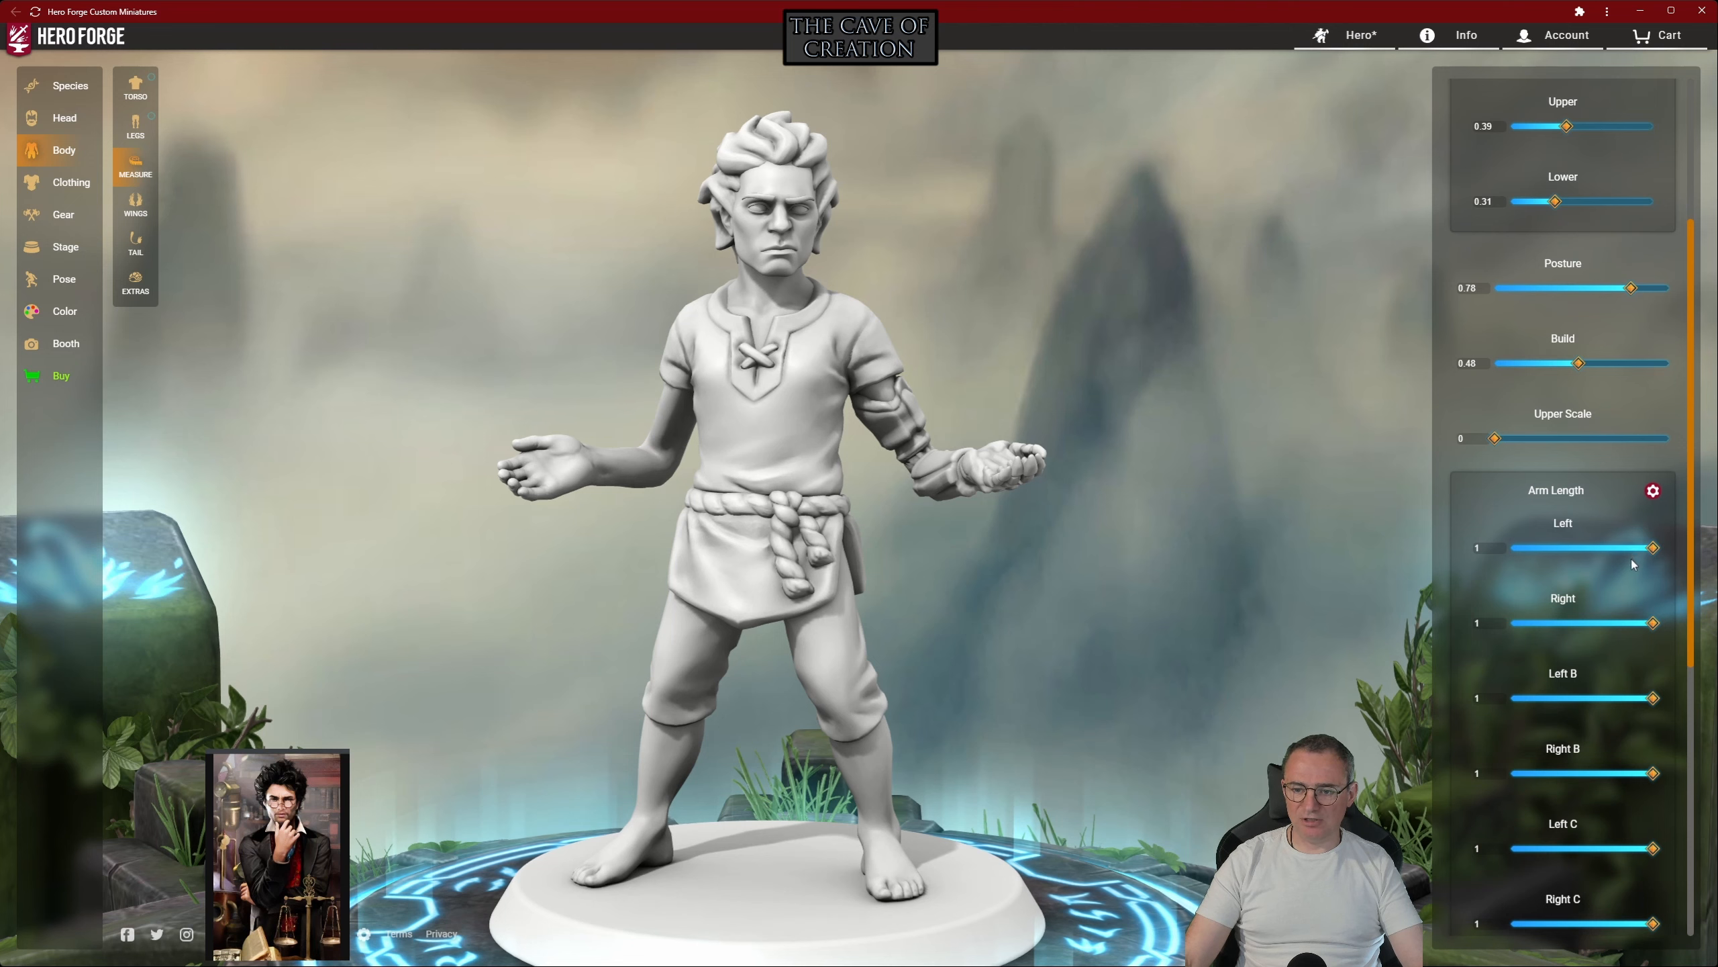
{"action": "scroll", "coordinate": [1631, 554], "scroll_direction": "down", "scroll_amount": 5}
{"action": "scroll", "coordinate": [1631, 553], "scroll_direction": "up", "scroll_amount": 3}
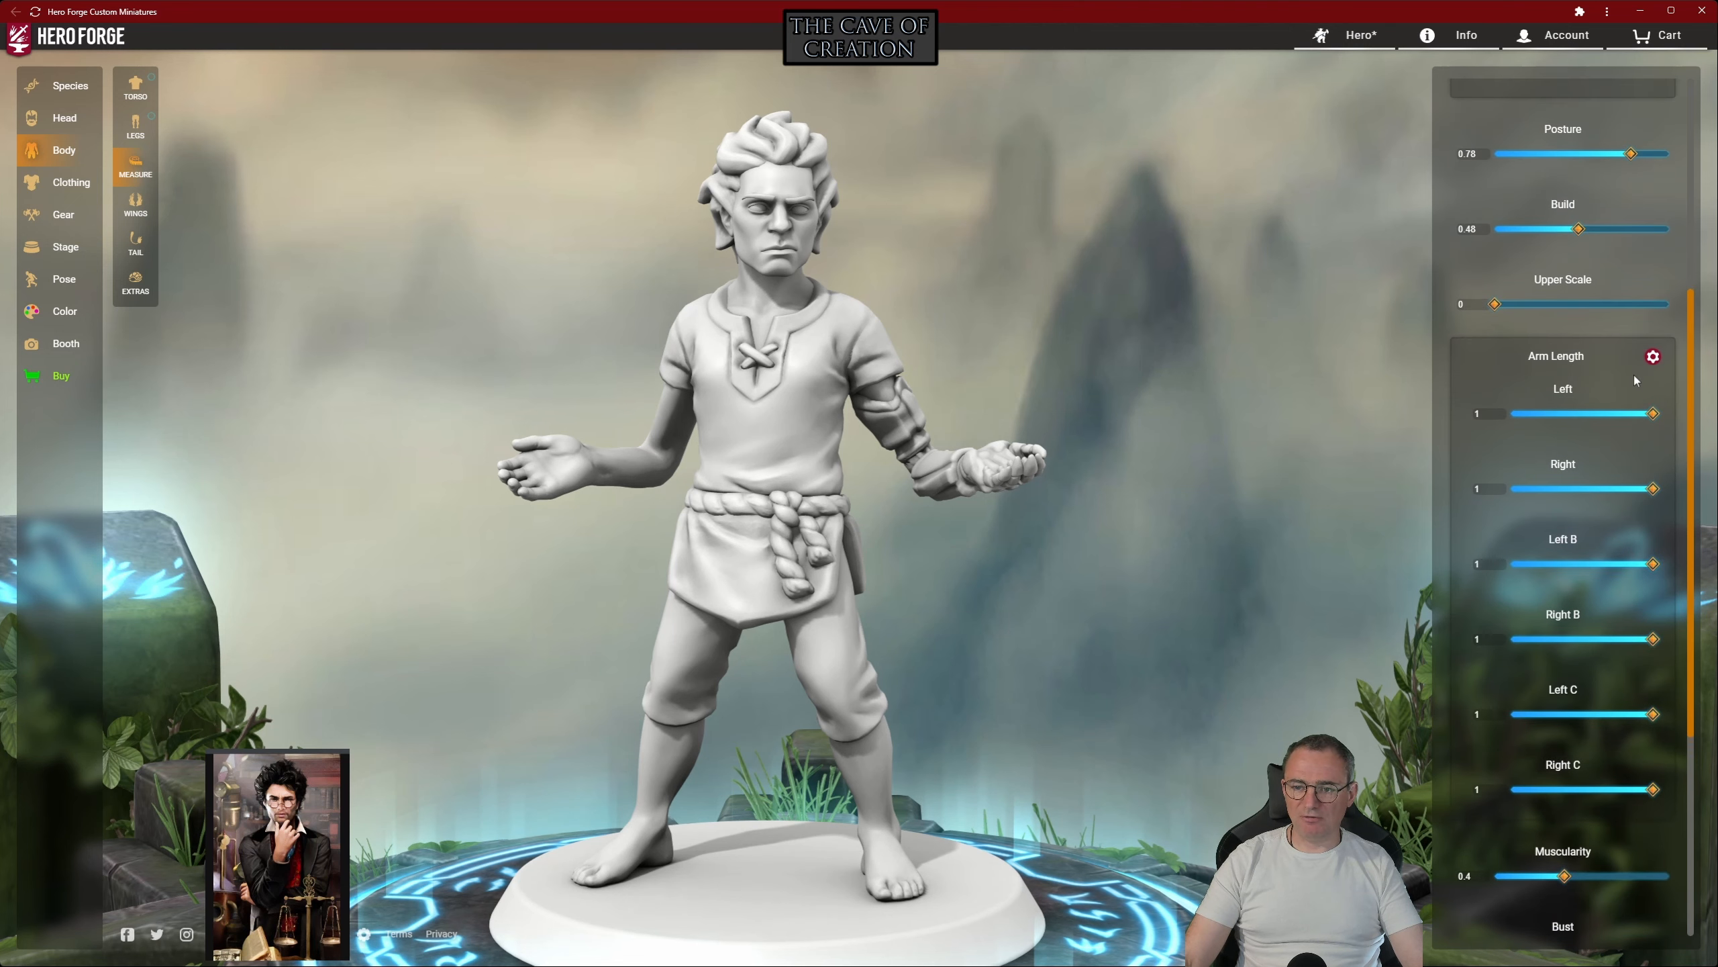
{"action": "left_click", "coordinate": [1653, 357]}
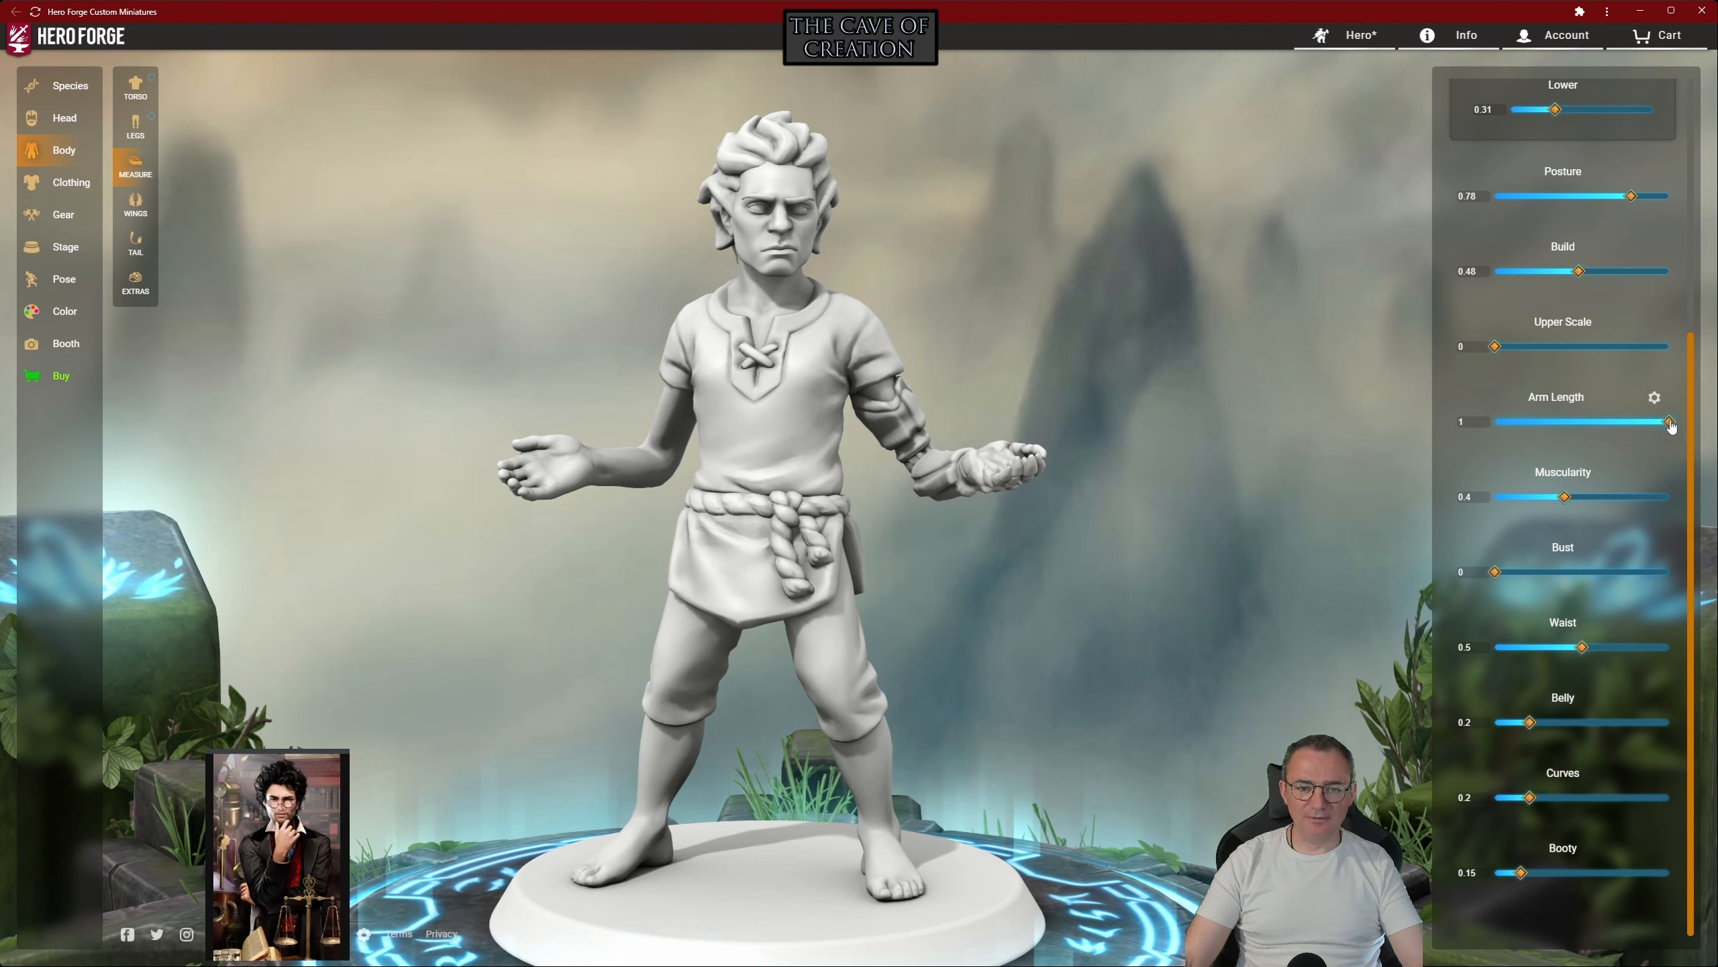
{"action": "left_click_drag", "start_coordinate": [1668, 425], "coordinate": [1407, 433]}
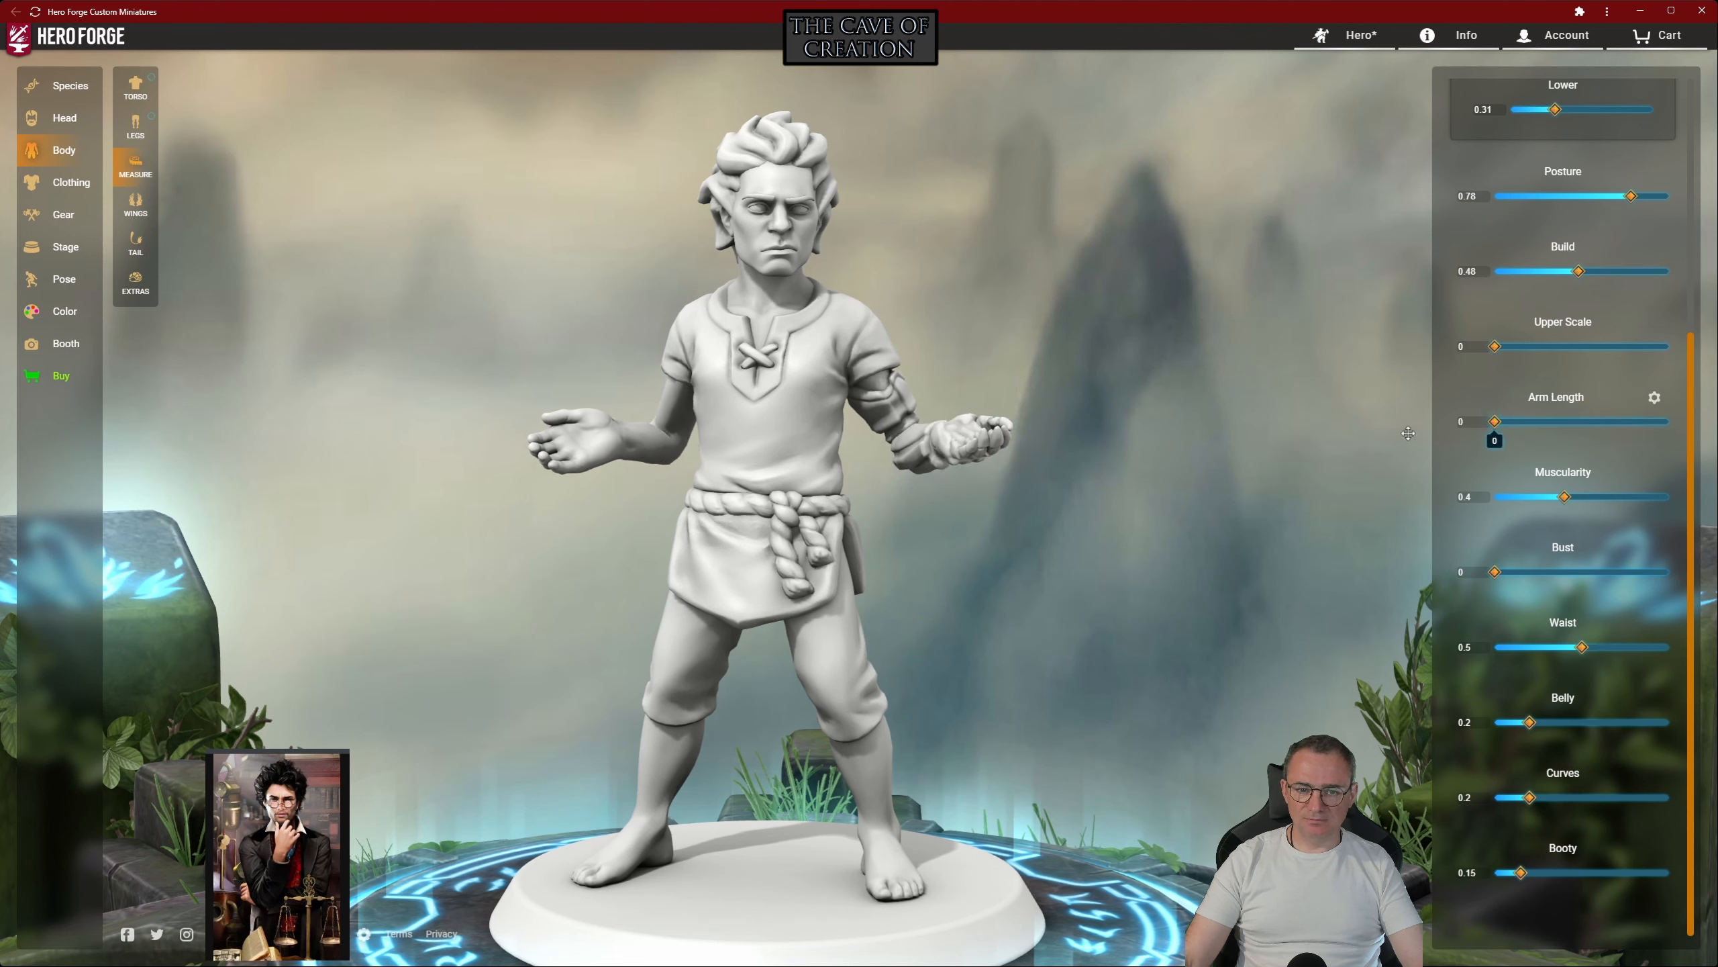
Set Muscularity to 0.38 and Waist to 0.35, and reduce Belly and Curves to 0, keeping Bust at 0
{"action": "mouse_move", "coordinate": [1564, 504]}
{"action": "left_mouse_down"}
{"action": "mouse_move", "coordinate": [1671, 501]}
{"action": "mouse_move", "coordinate": [1440, 514]}
{"action": "mouse_move", "coordinate": [1563, 517]}
{"action": "left_mouse_up"}
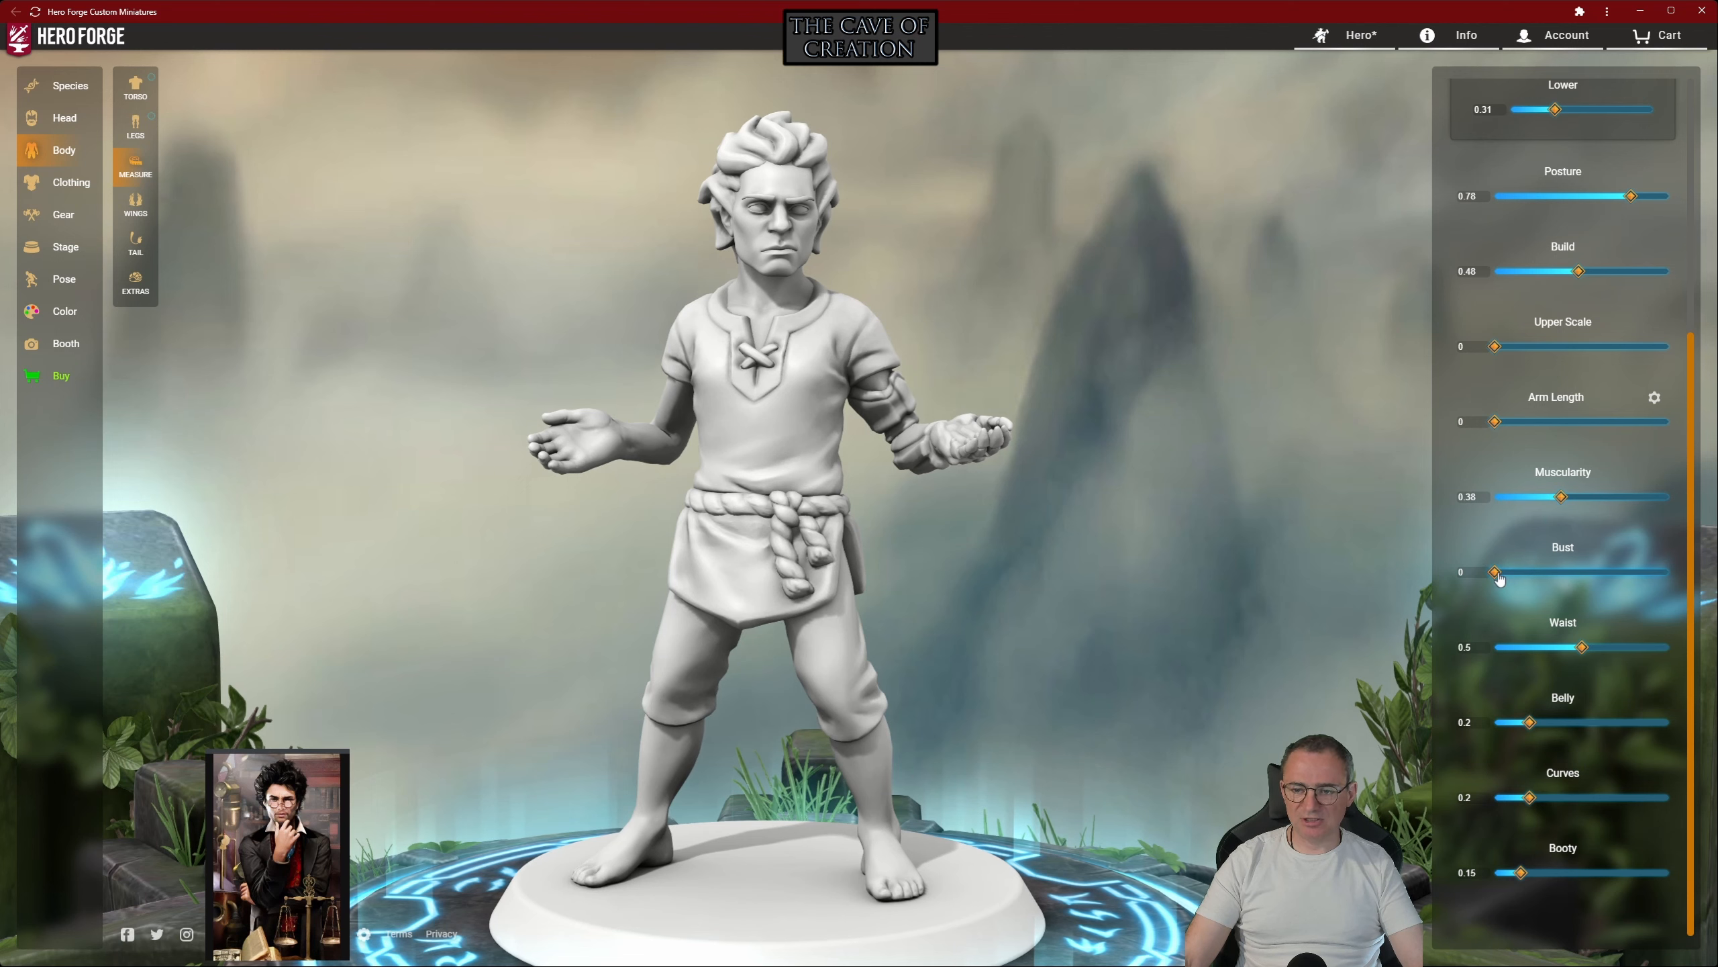
{"action": "mouse_move", "coordinate": [1496, 574]}
{"action": "left_mouse_down"}
{"action": "mouse_move", "coordinate": [1670, 575]}
{"action": "mouse_move", "coordinate": [1496, 575]}
{"action": "left_mouse_up"}
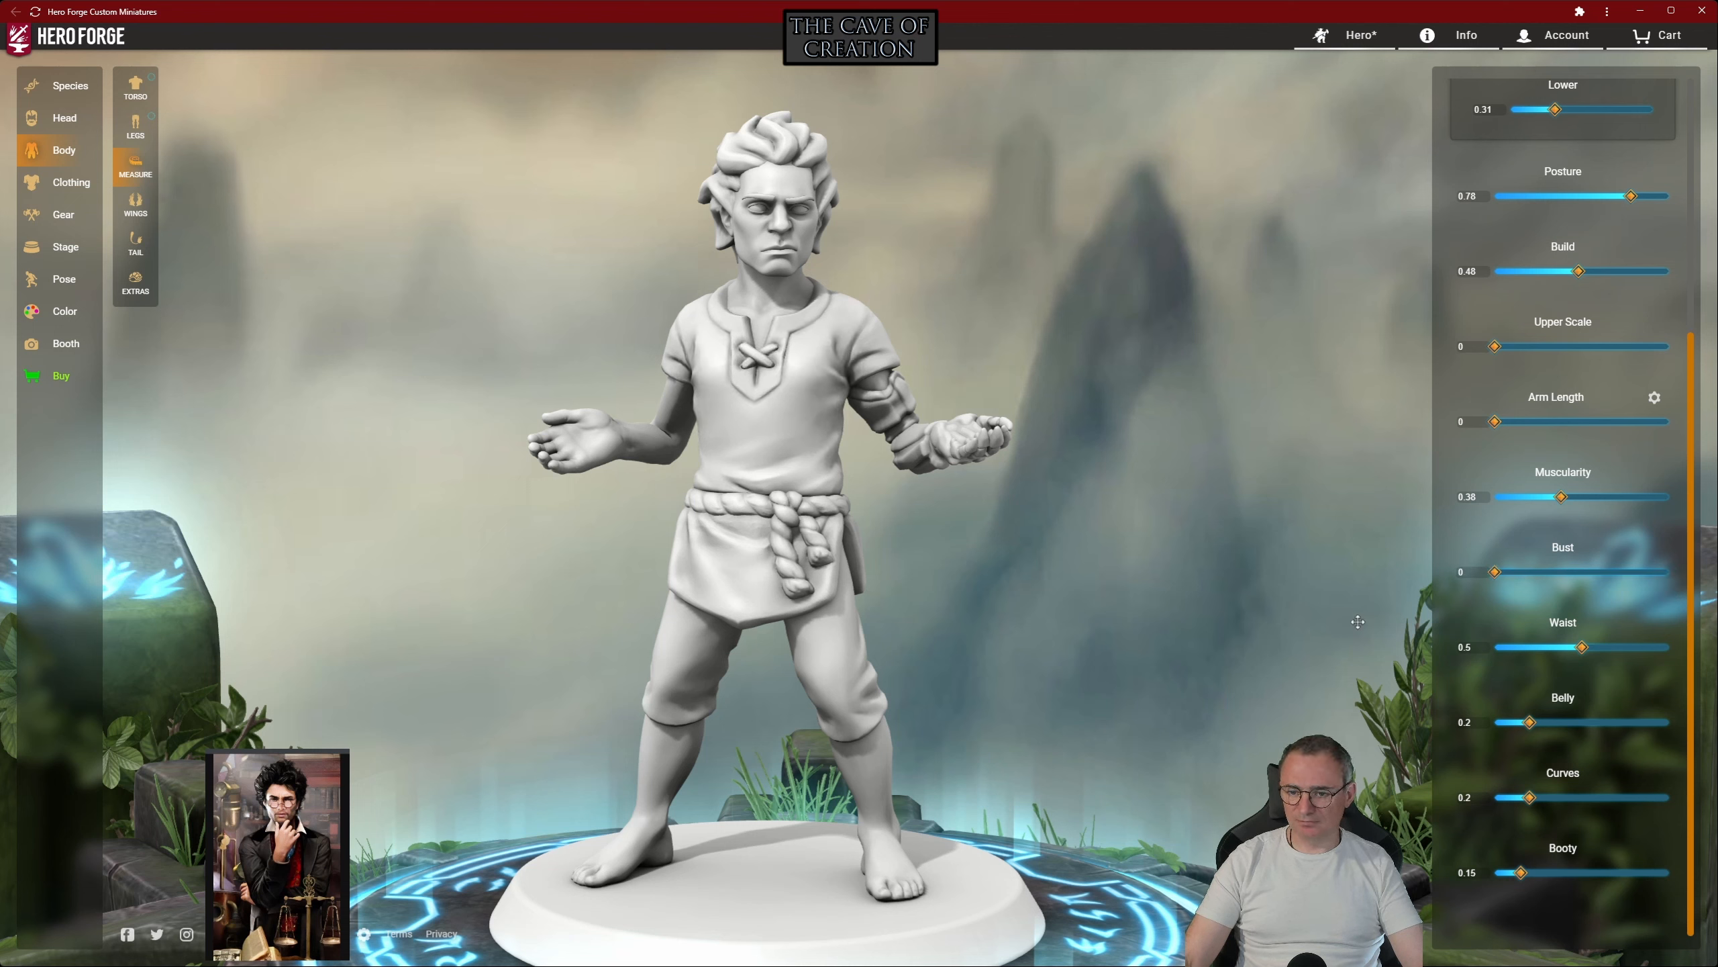
{"action": "mouse_move", "coordinate": [1582, 648]}
{"action": "left_mouse_down"}
{"action": "mouse_move", "coordinate": [1389, 655]}
{"action": "mouse_move", "coordinate": [1557, 661]}
{"action": "left_mouse_up"}
{"action": "left_click_drag", "start_coordinate": [1530, 722], "coordinate": [1469, 723]}
{"action": "left_click_drag", "start_coordinate": [1529, 798], "coordinate": [1481, 788]}
{"action": "mouse_move", "coordinate": [1496, 727]}
{"action": "left_mouse_down"}
{"action": "mouse_move", "coordinate": [1702, 729]}
{"action": "mouse_move", "coordinate": [1485, 723]}
{"action": "left_mouse_up"}
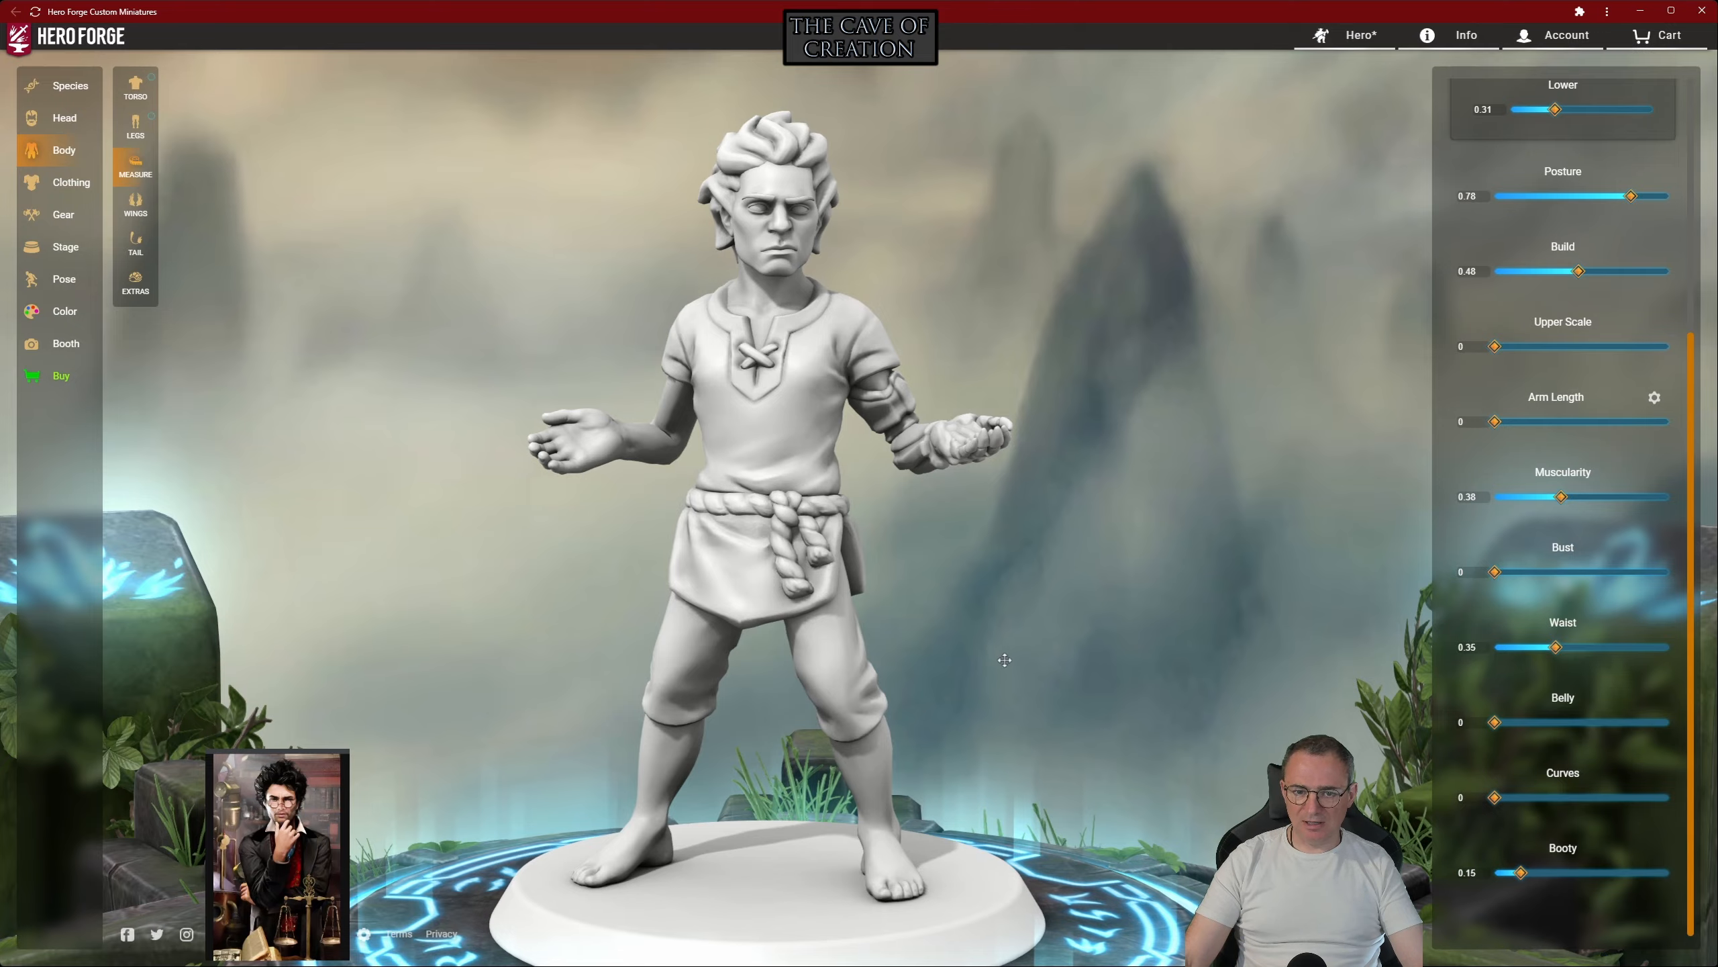
Try a Booty value of 1 while viewing the character from behind, and set it to 0
{"action": "left_click_drag", "start_coordinate": [1005, 660], "coordinate": [1479, 677]}
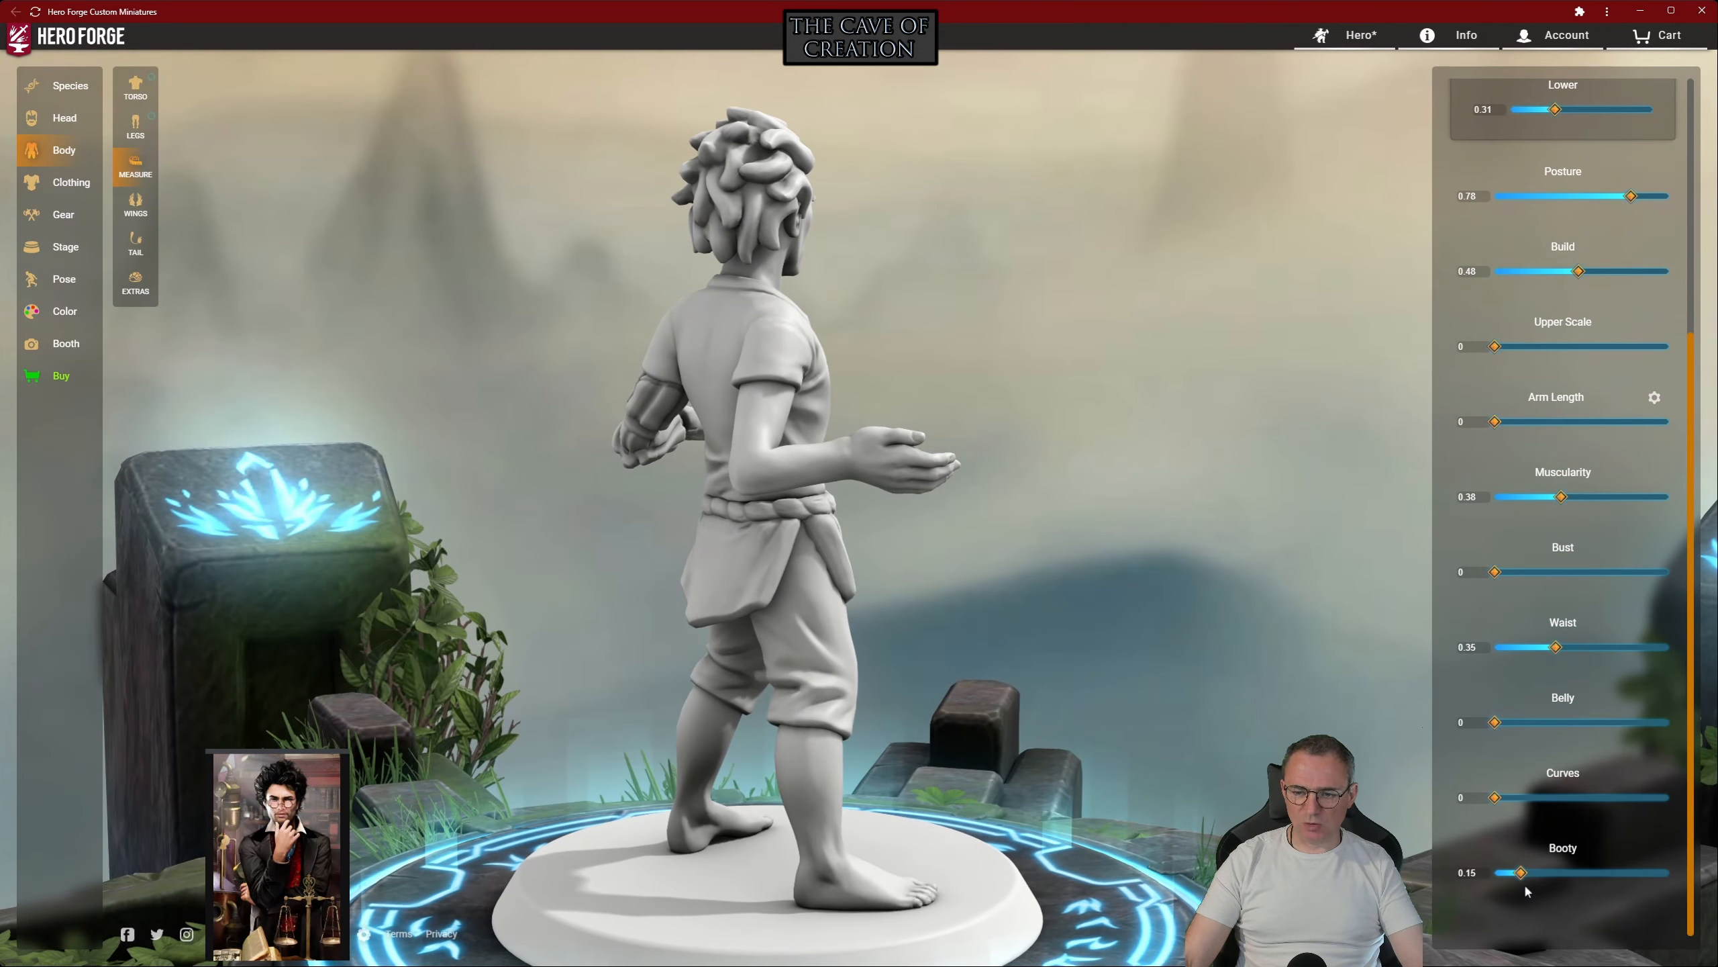
{"action": "left_click_drag", "start_coordinate": [1523, 875], "coordinate": [1674, 875]}
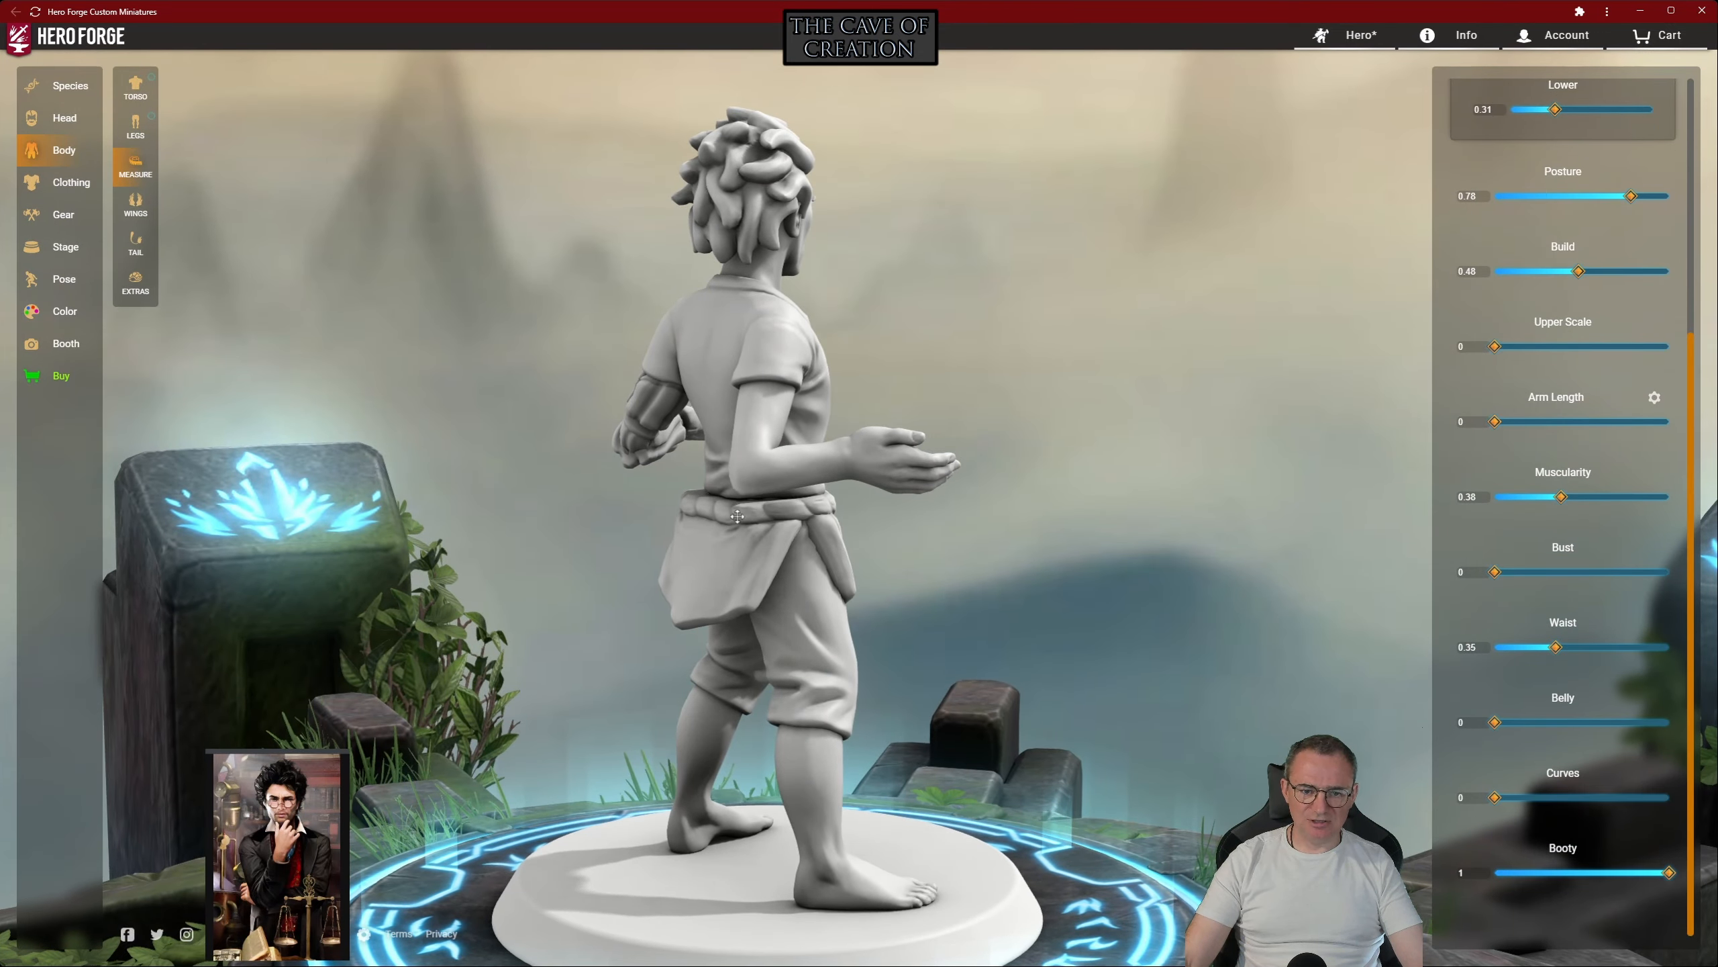
{"action": "left_click_drag", "start_coordinate": [738, 515], "coordinate": [1623, 940]}
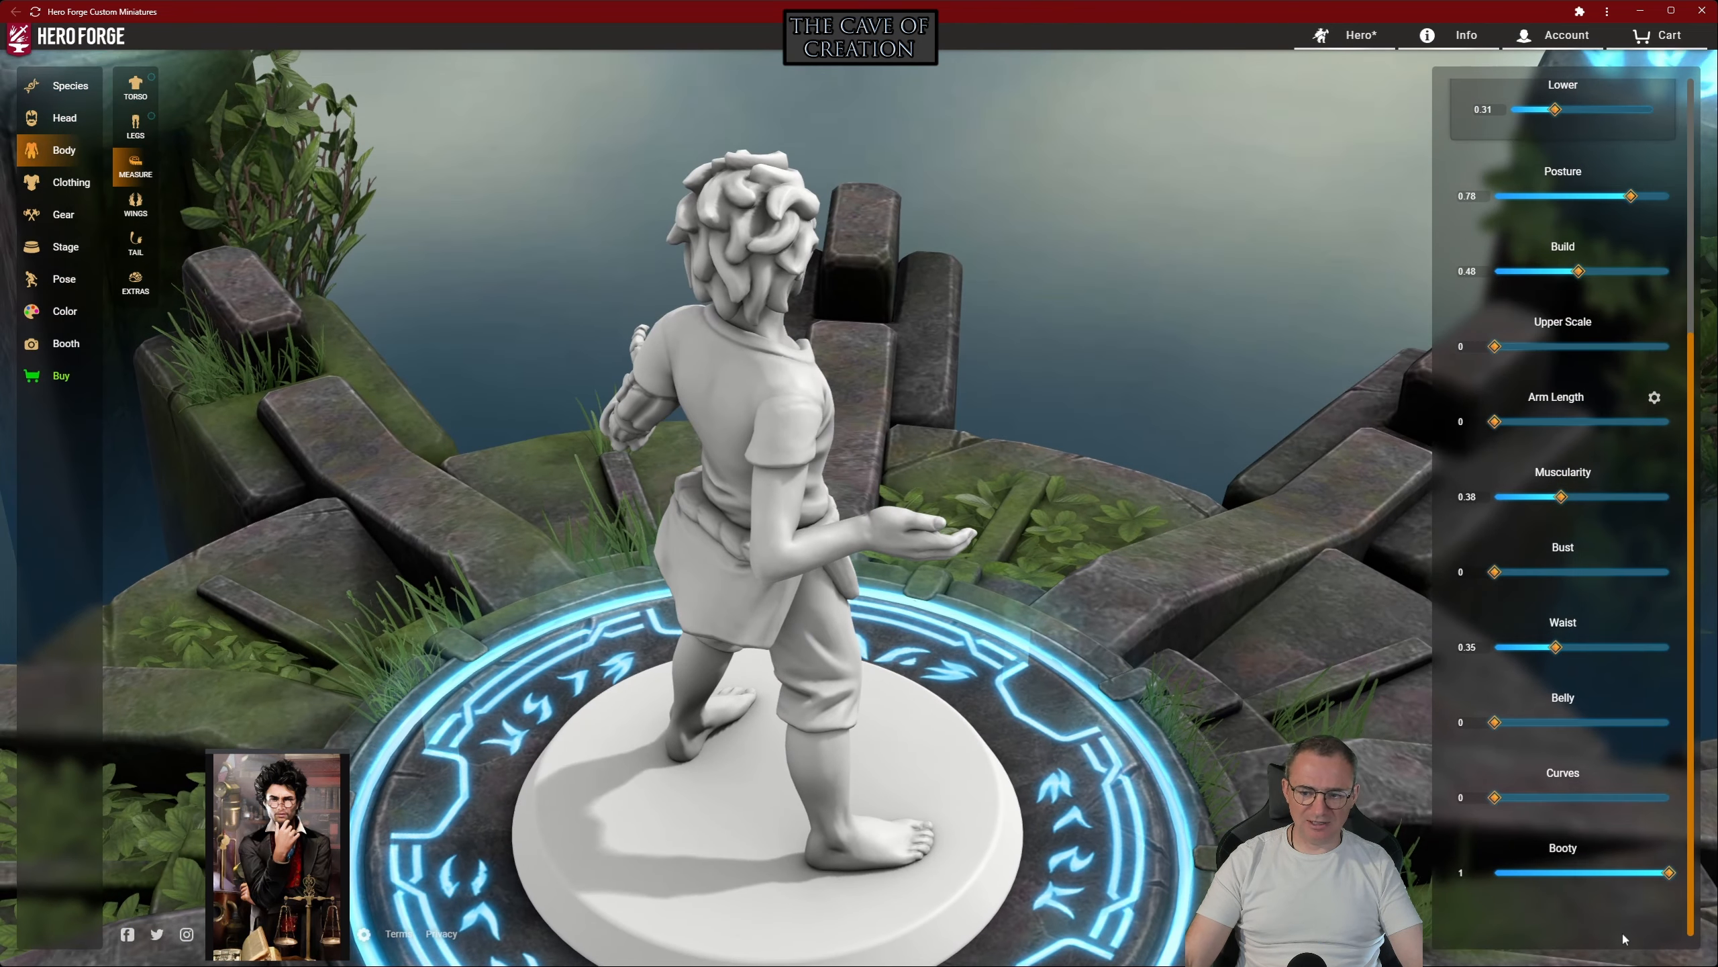
{"action": "left_click_drag", "start_coordinate": [1669, 873], "coordinate": [1466, 878]}
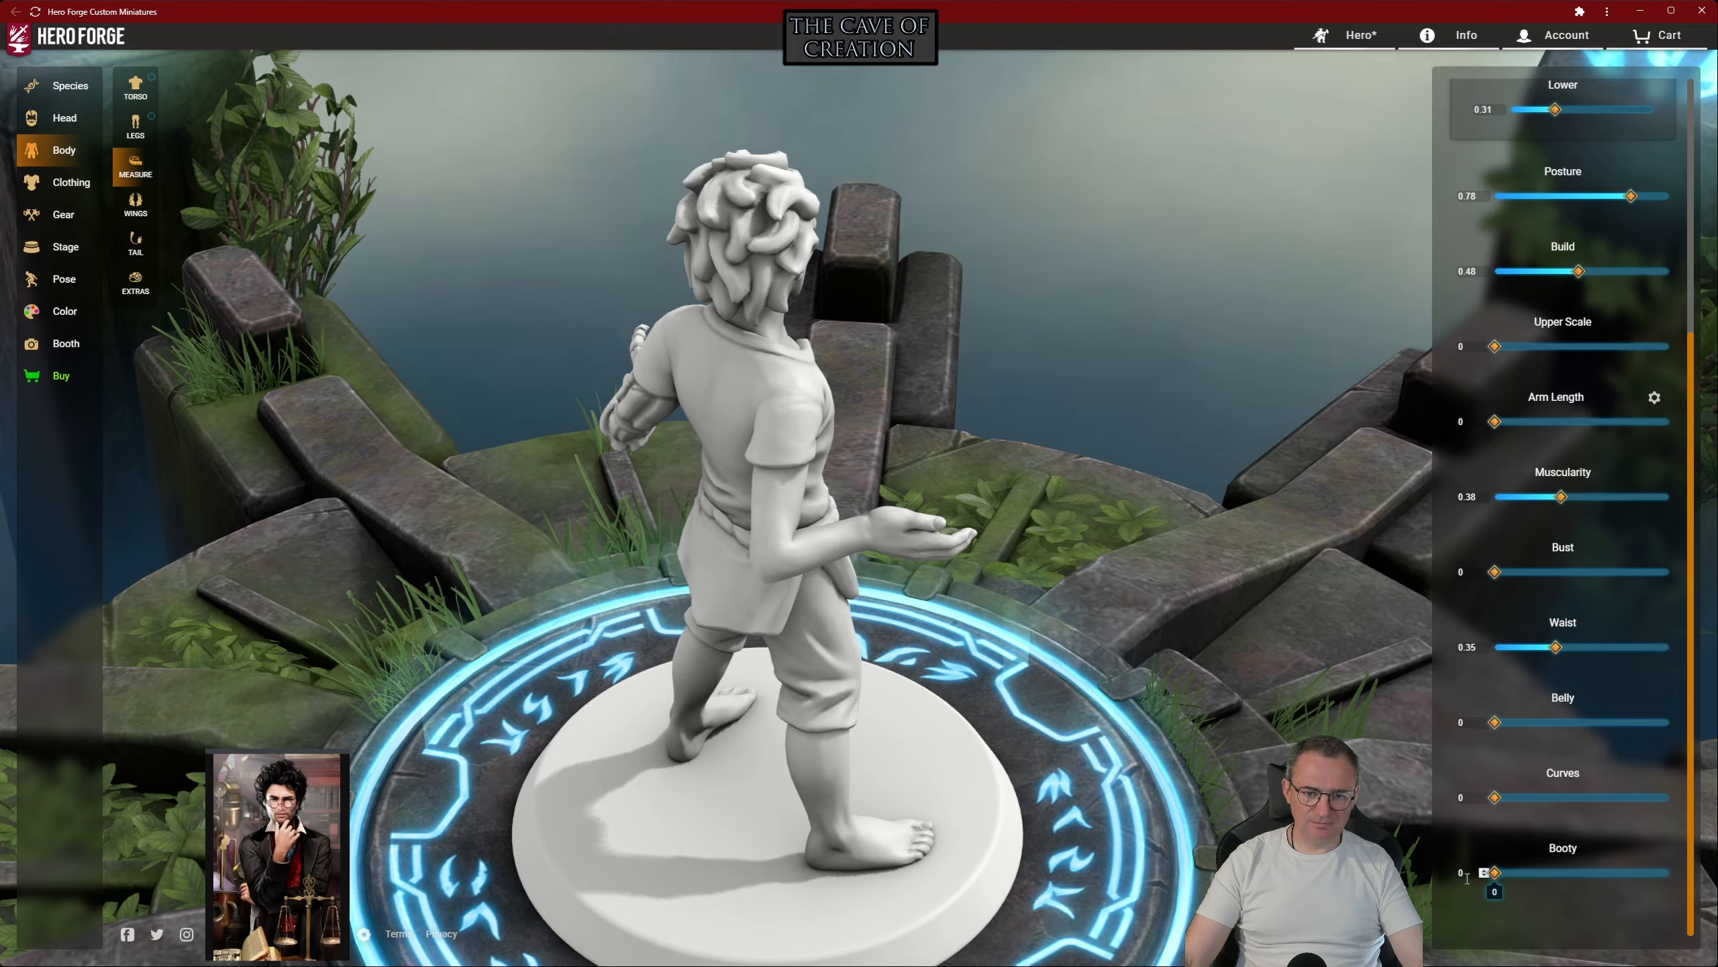
{"action": "left_click_drag", "start_coordinate": [934, 792], "coordinate": [542, 702]}
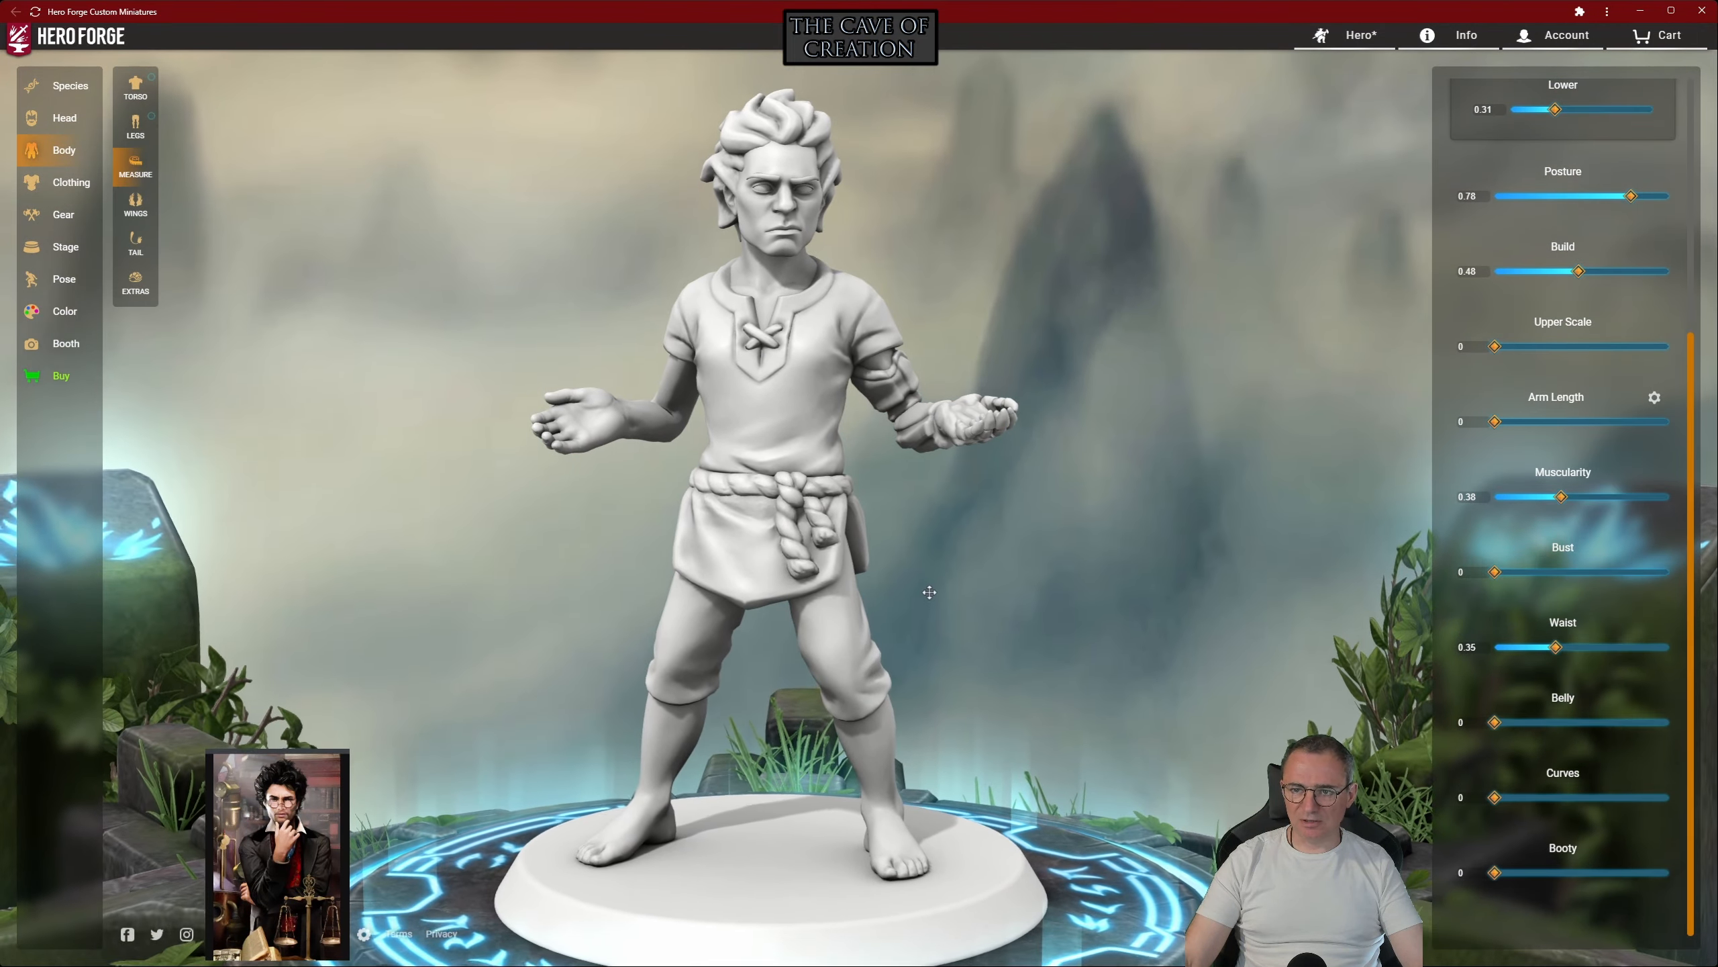
{"action": "right_click_drag", "start_coordinate": [929, 593], "coordinate": [950, 578]}
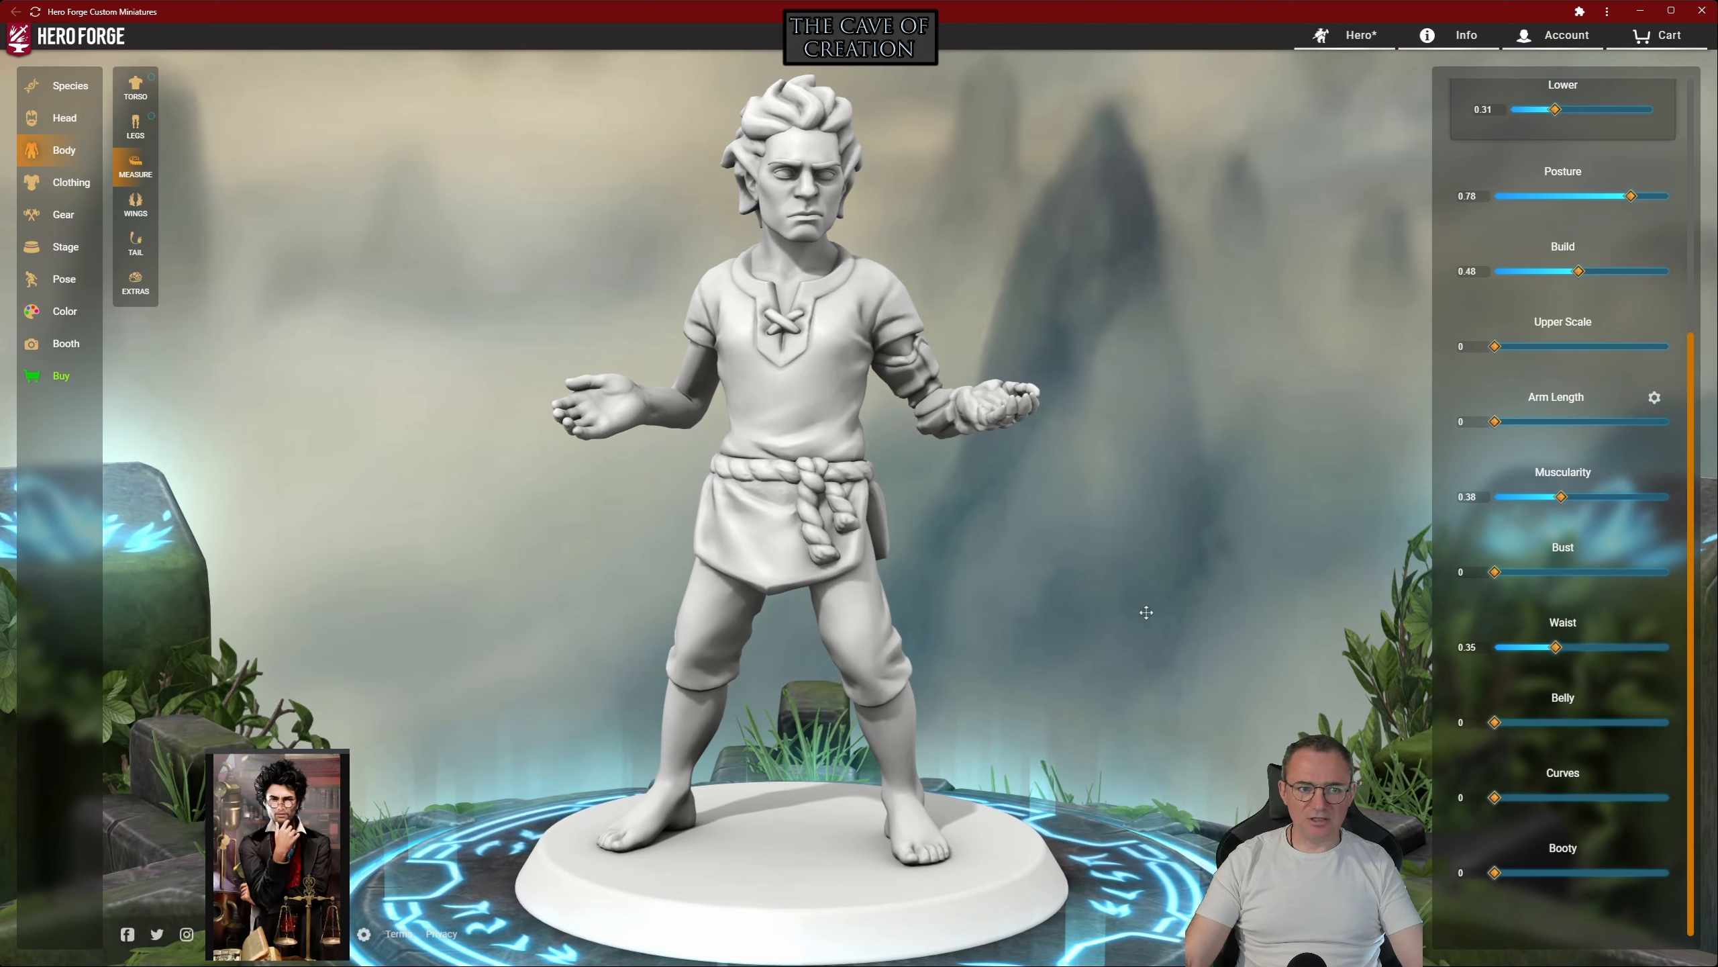
{"action": "left_click_drag", "start_coordinate": [1086, 650], "coordinate": [1112, 634]}
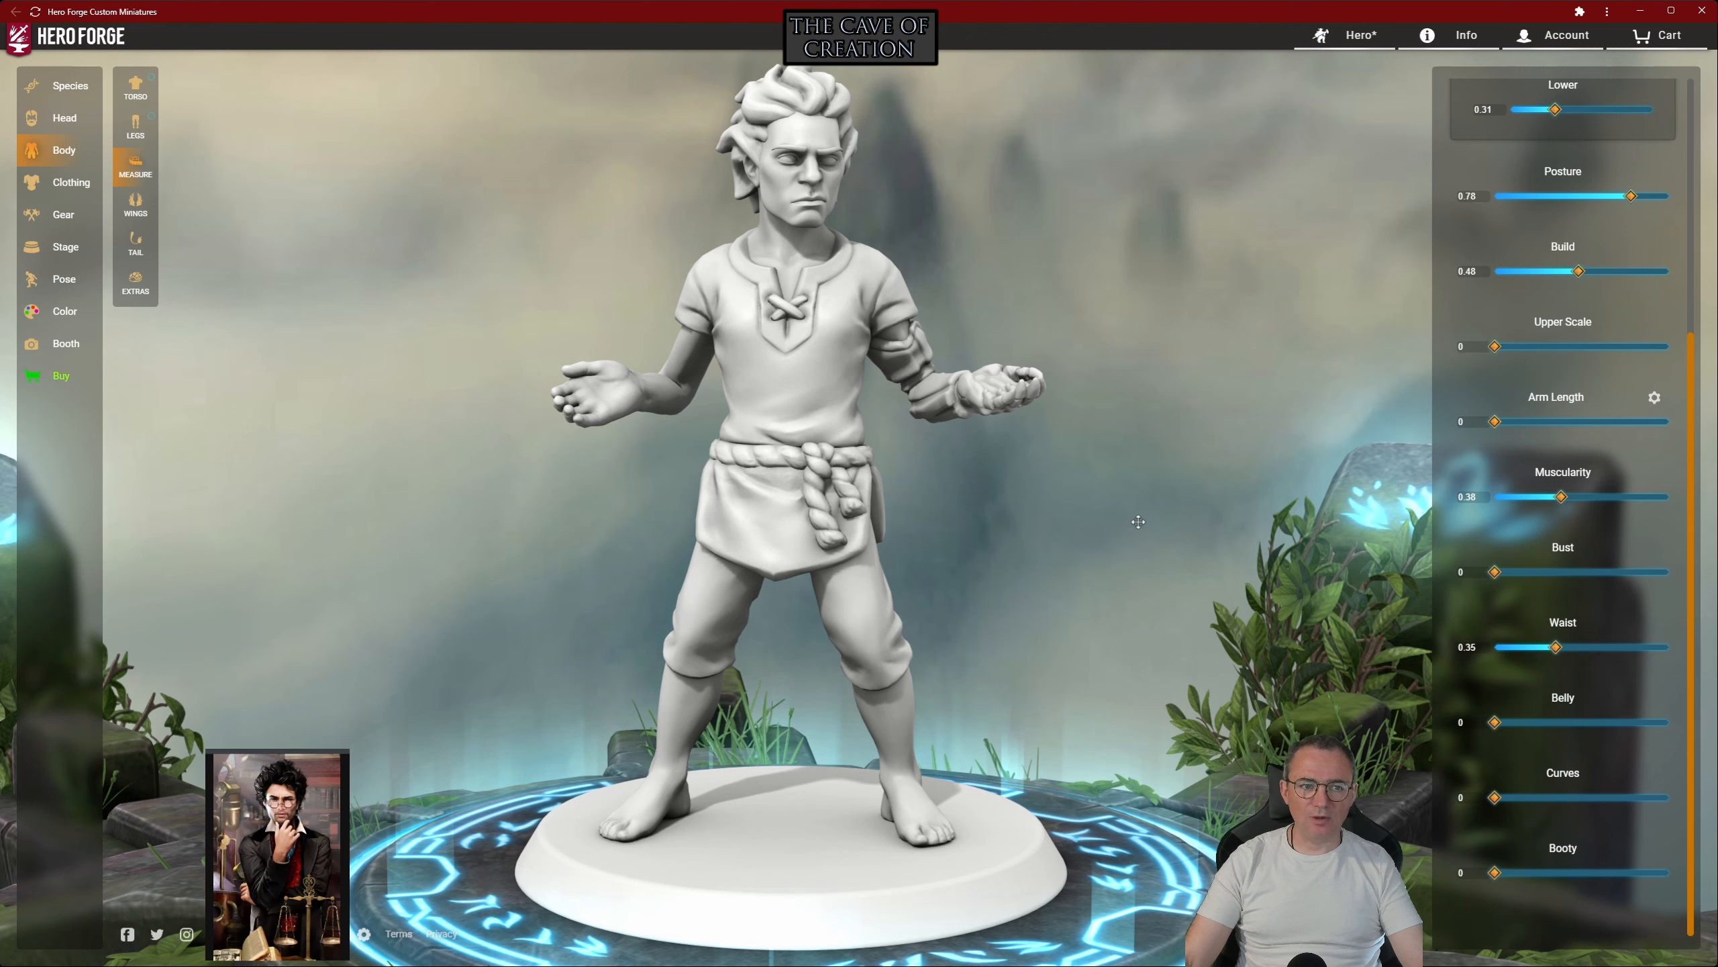